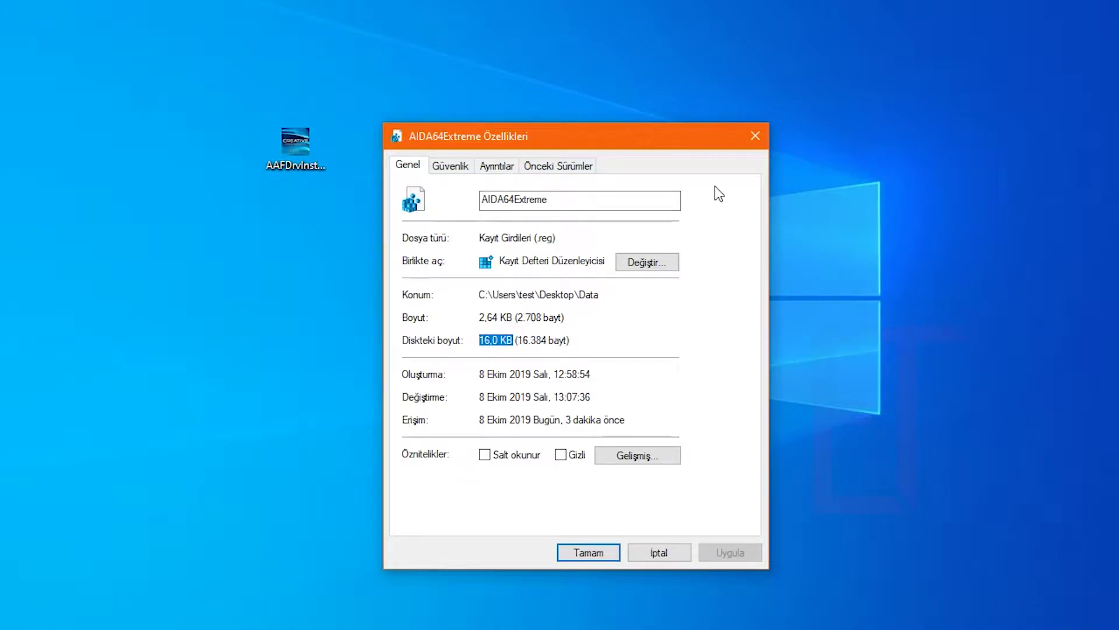
# Step: Inspect the High Definition Audio device's details in AIDA64 Extreme and exit the program
pyautogui.click(749, 142)
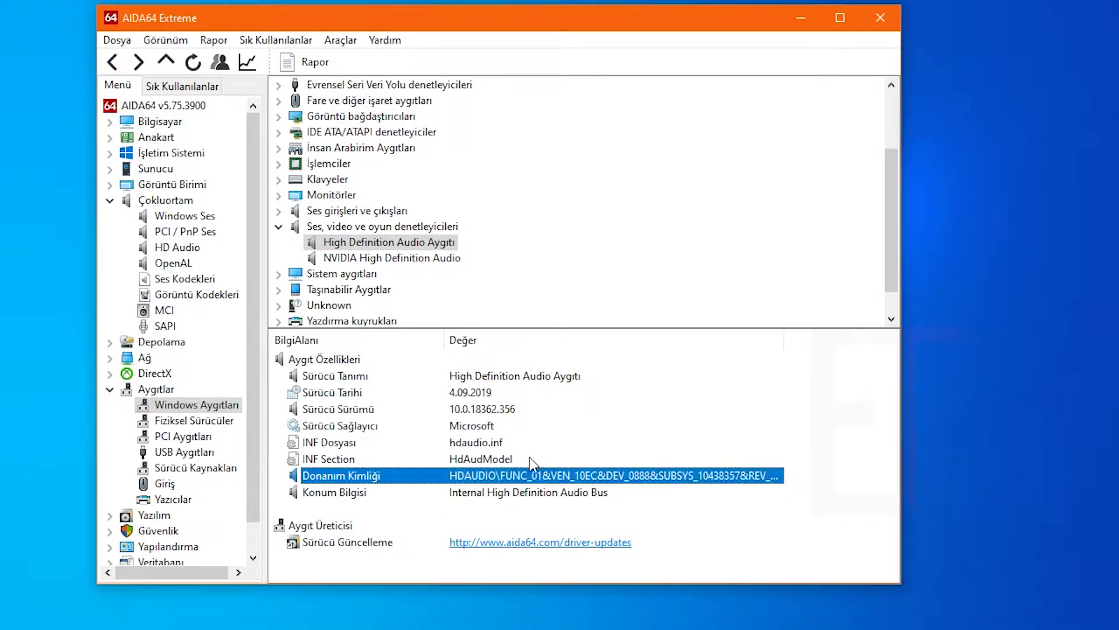
pyautogui.click(391, 243)
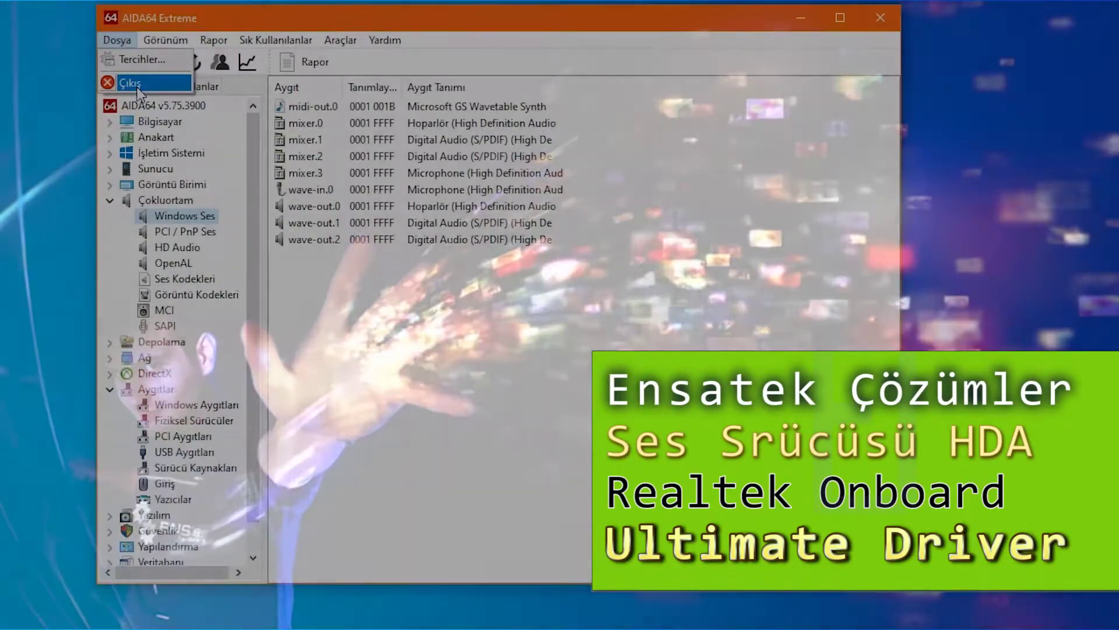
pyautogui.click(134, 83)
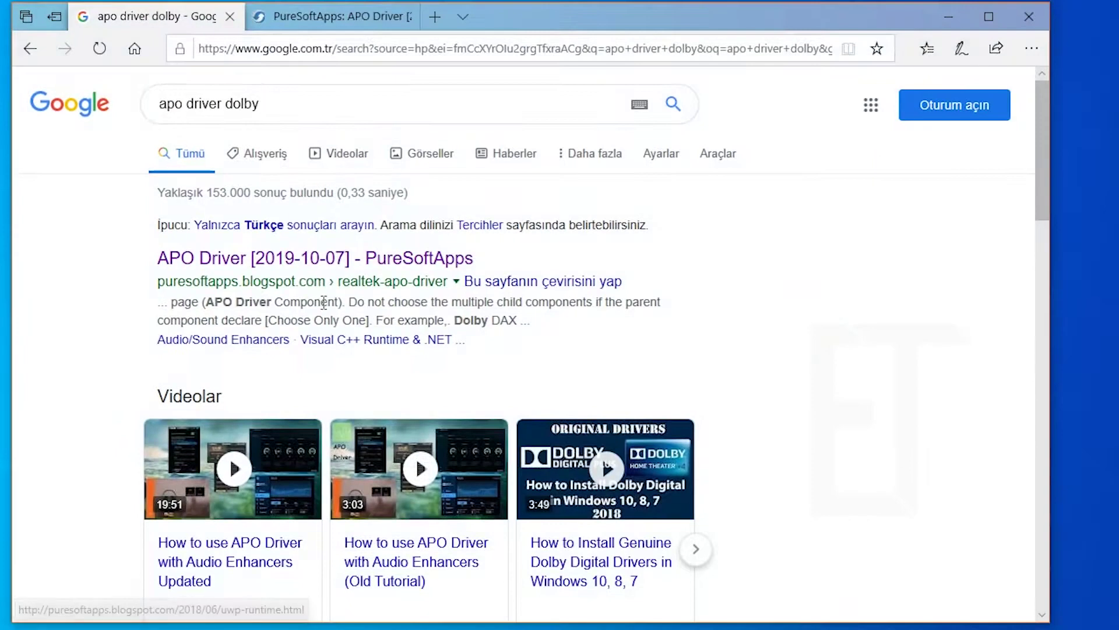
# Step: Switch to the PureSoftApps APO Driver page in the browser and read its expanded Requirement section
pyautogui.click(373, 17)
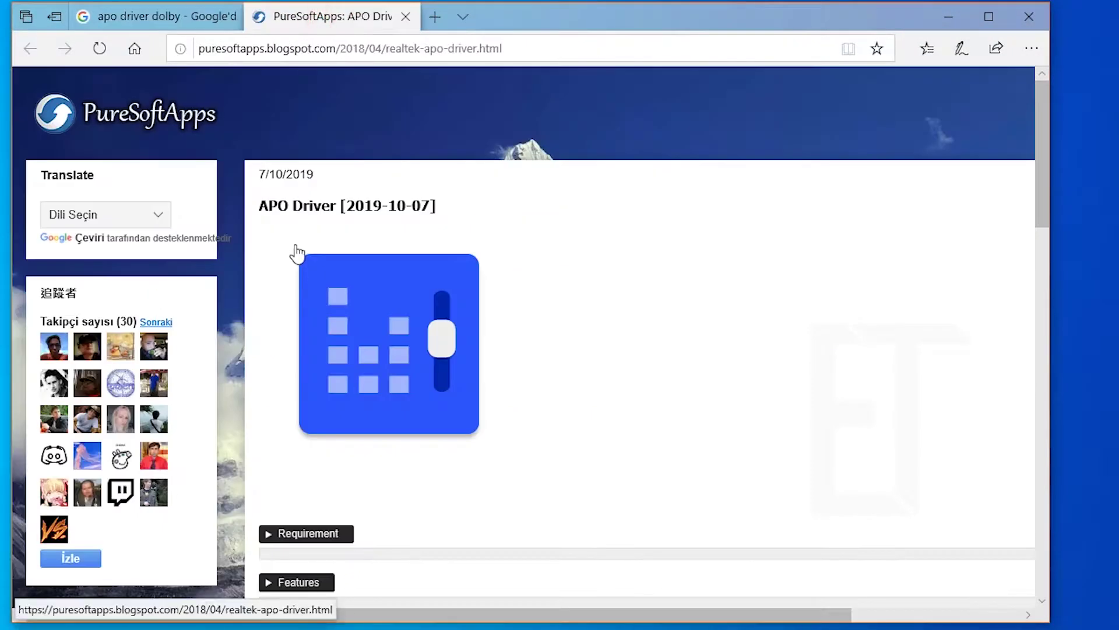
pyautogui.moveTo(290, 216); pyautogui.dragTo(449, 214)
pyautogui.click(447, 214)
pyautogui.scroll(-5, 399, 215)
pyautogui.click(334, 211)
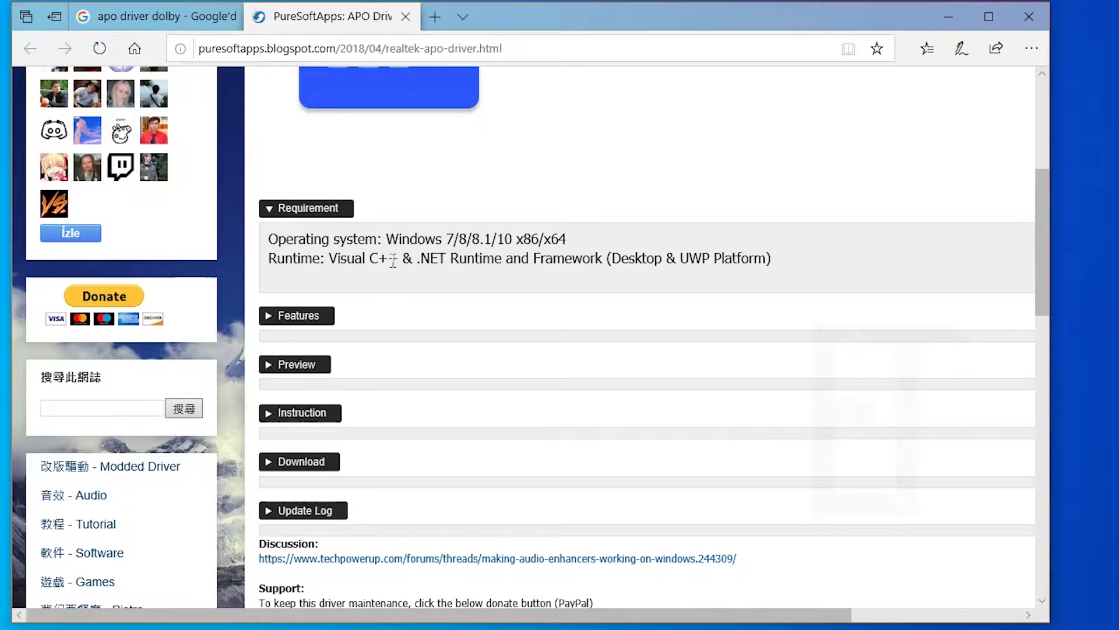
pyautogui.scroll(-1, 385, 272)
pyautogui.moveTo(792, 181); pyautogui.dragTo(308, 159)
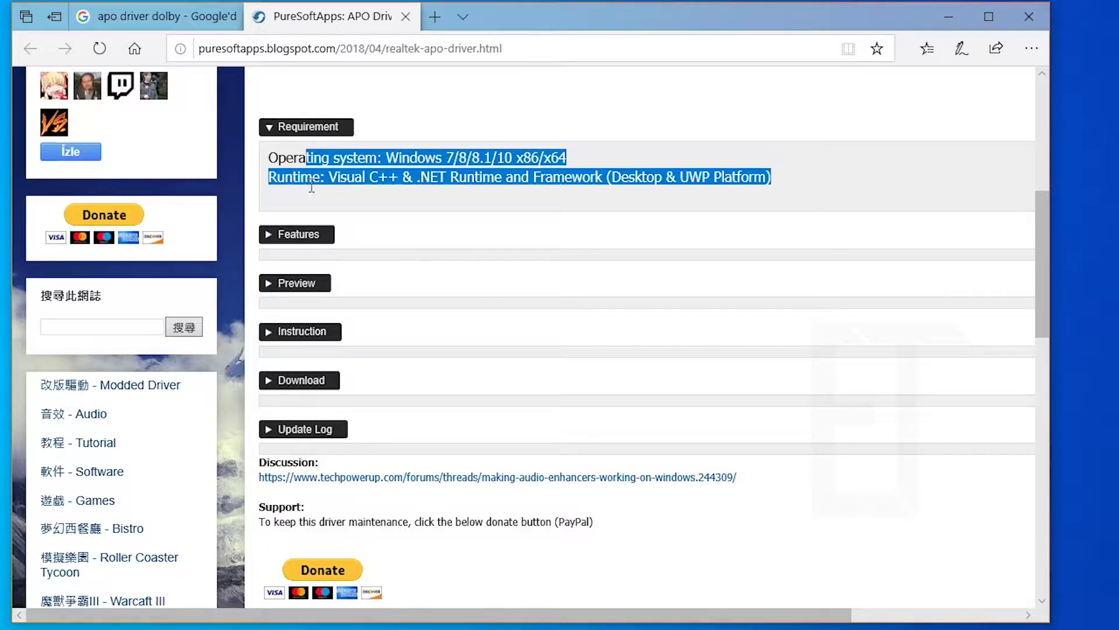
# Step: Expand the Features section and examine the audio enhancers' OS support table down to its legend
pyautogui.click(302, 236)
pyautogui.scroll(-3, 435, 301)
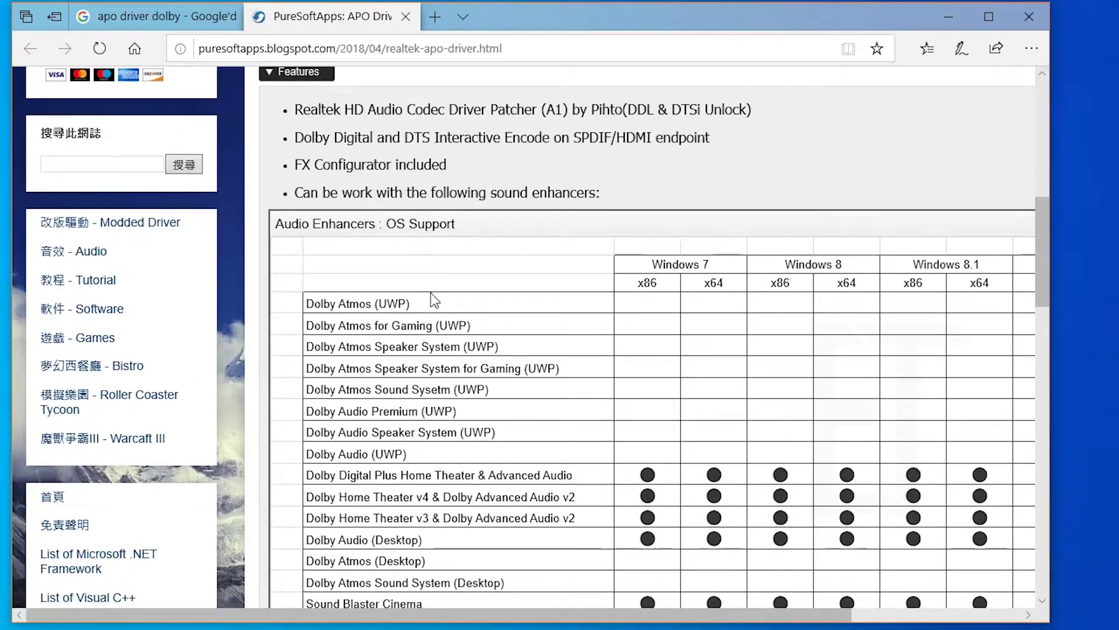
pyautogui.scroll(2, 498, 305)
pyautogui.middleClick(496, 306)
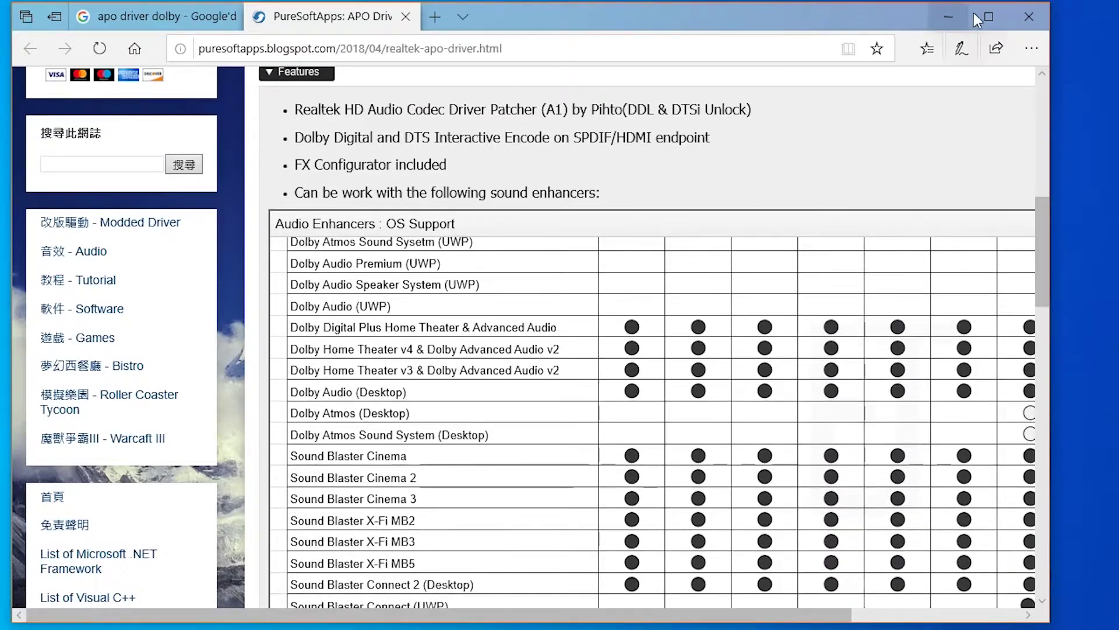
pyautogui.scroll(-12, 835, 226)
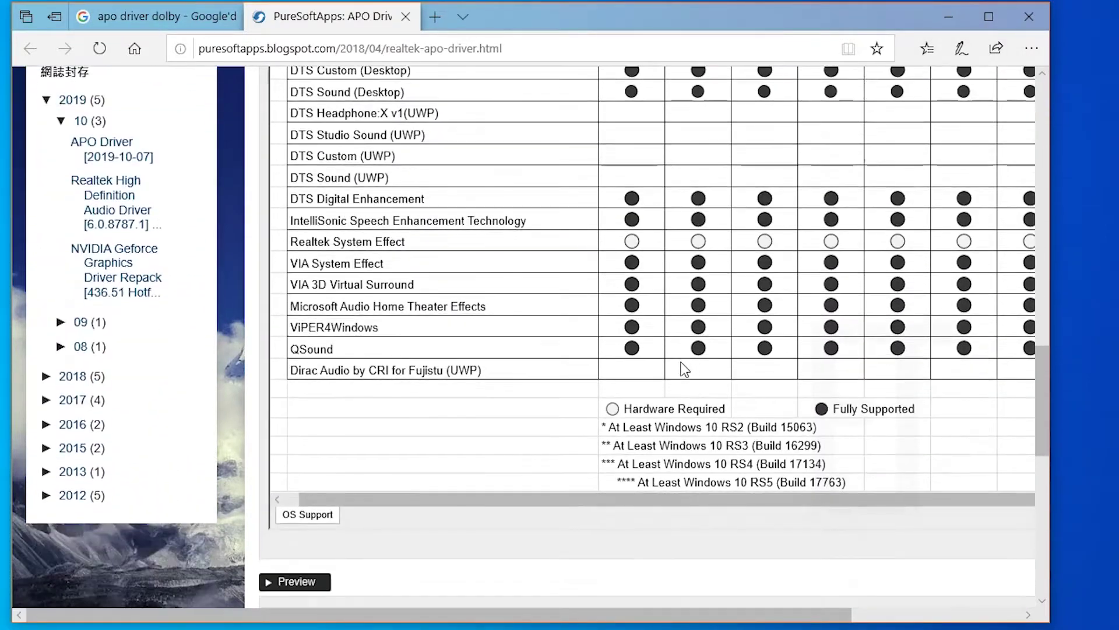
pyautogui.scroll(-4, 685, 369)
# Step: Expand the Preview section and look through all the sound enhancer screenshots
pyautogui.click(306, 338)
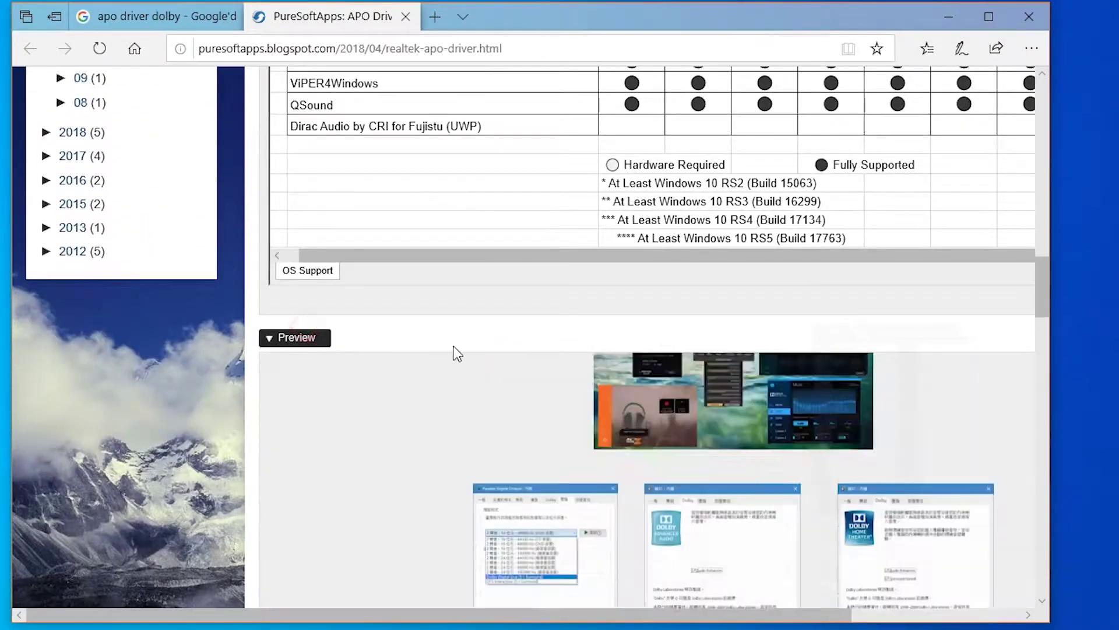
pyautogui.scroll(-12, 457, 352)
pyautogui.scroll(-15, 462, 353)
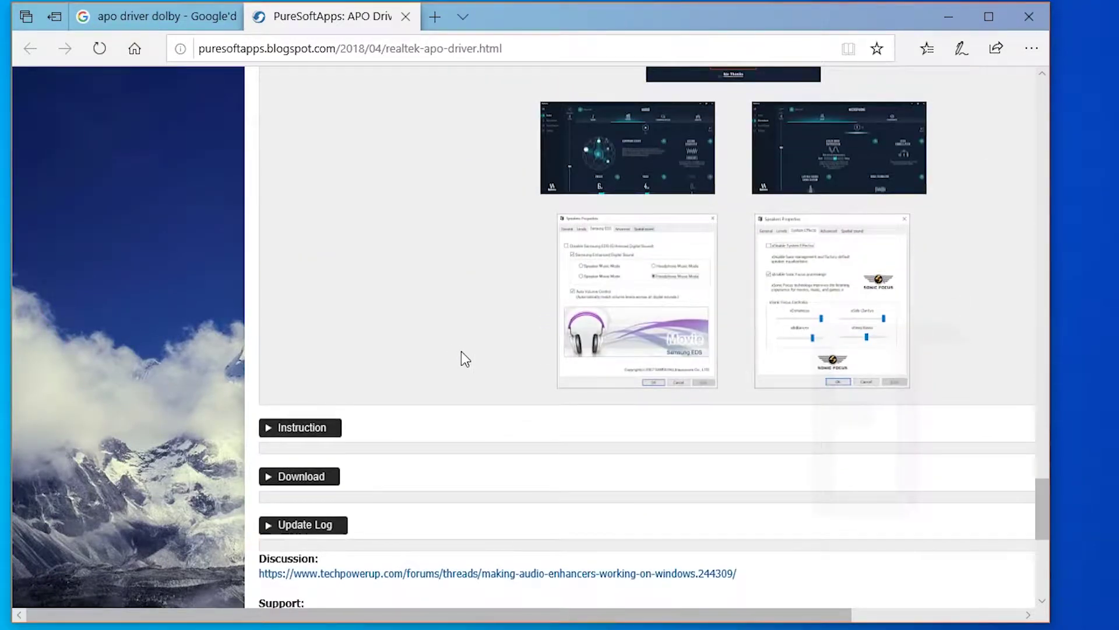
# Step: Expand the Instruction section, look through the FX Configurator guide and close the PureSoftApps page
pyautogui.click(325, 428)
pyautogui.scroll(-5, 455, 380)
pyautogui.scroll(-2, 594, 239)
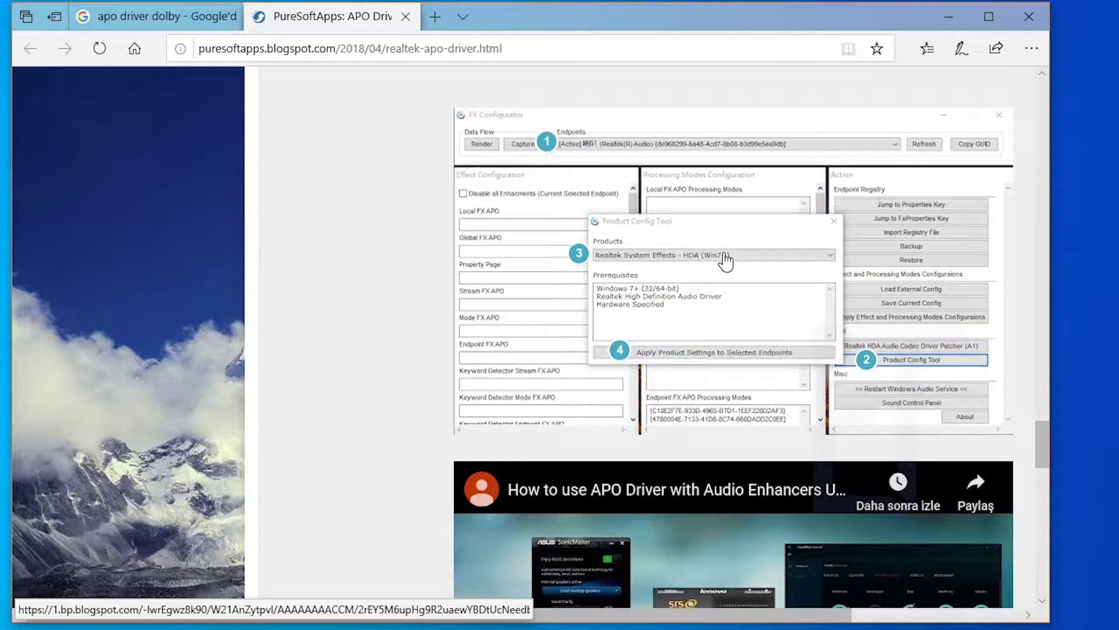
pyautogui.scroll(-15, 726, 262)
pyautogui.scroll(5, 712, 289)
pyautogui.scroll(-12, 600, 319)
pyautogui.click(406, 16)
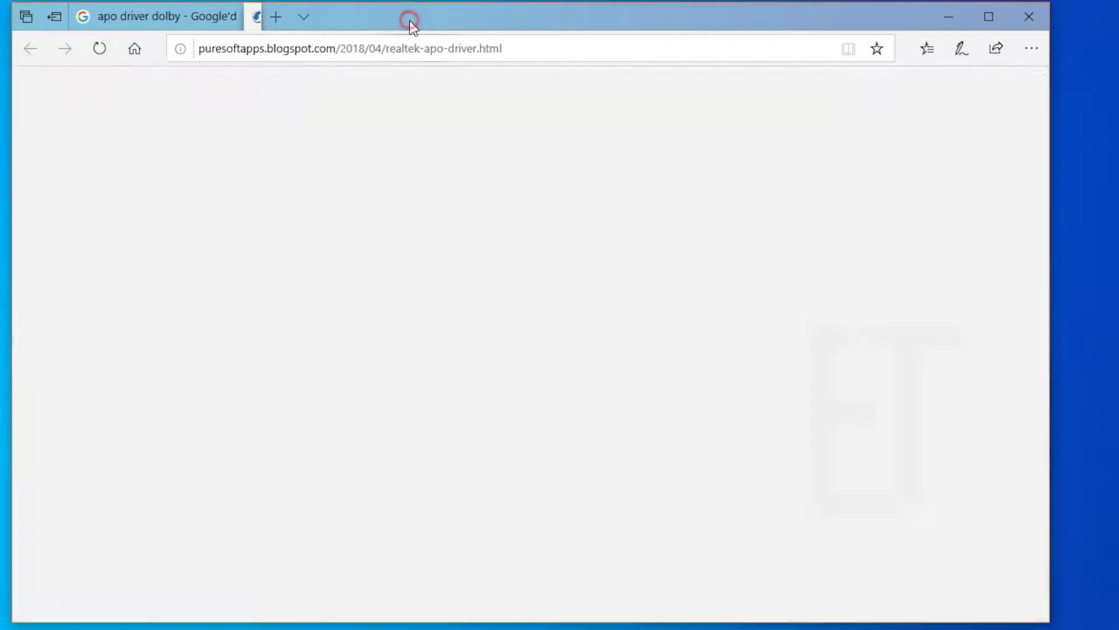
# Step: Open the TechPowerUp Realtek driver mod and GizDev Dolby Atmos search results in new tabs, and show the GizDev page
pyautogui.scroll(-5, 182, 290)
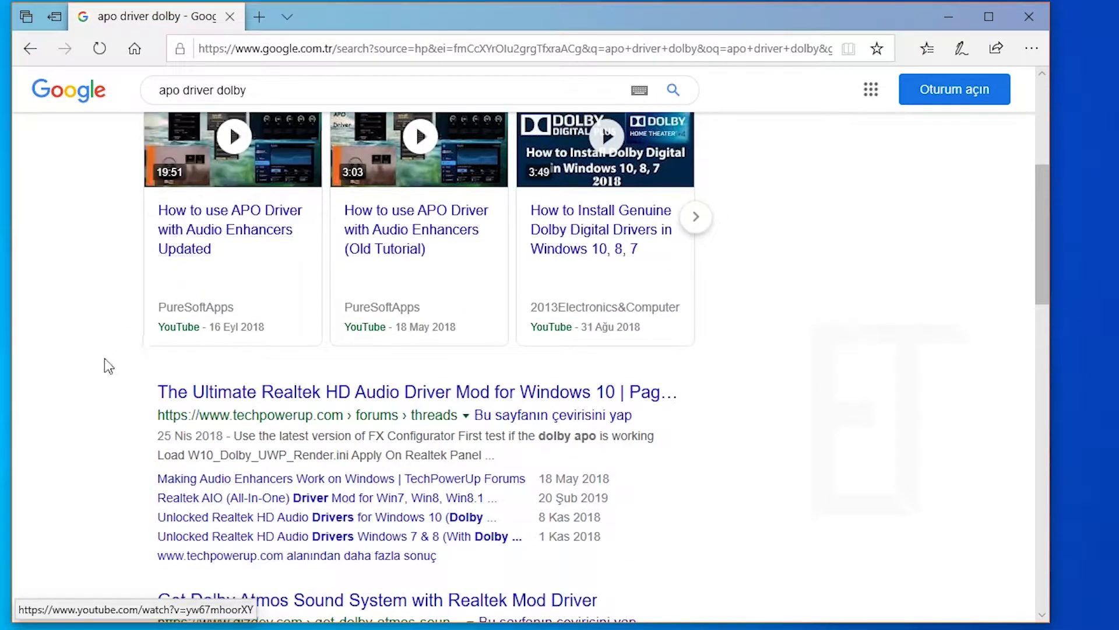
pyautogui.scroll(-1, 108, 366)
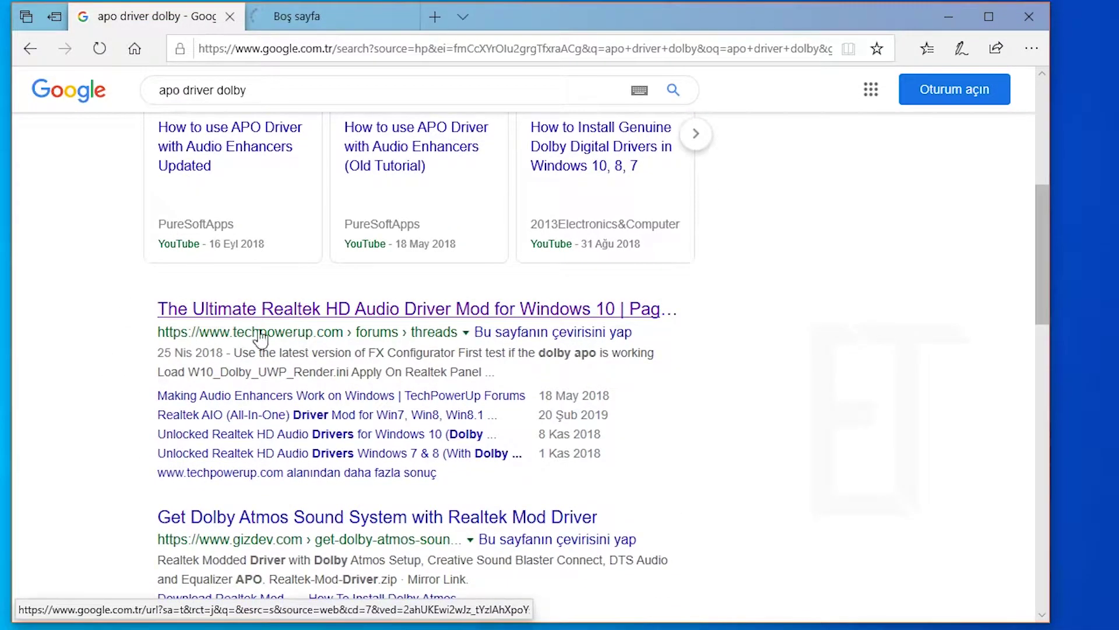
pyautogui.scroll(-4, 122, 305)
pyautogui.scroll(5, 312, 212)
pyautogui.scroll(-3, 268, 402)
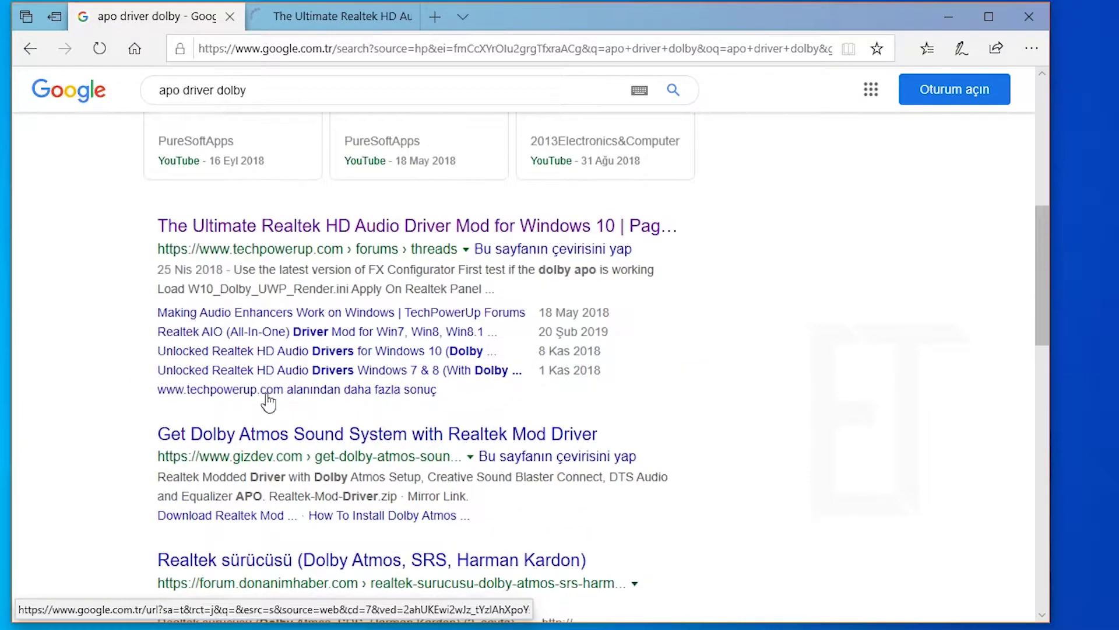
pyautogui.middleClick(357, 436)
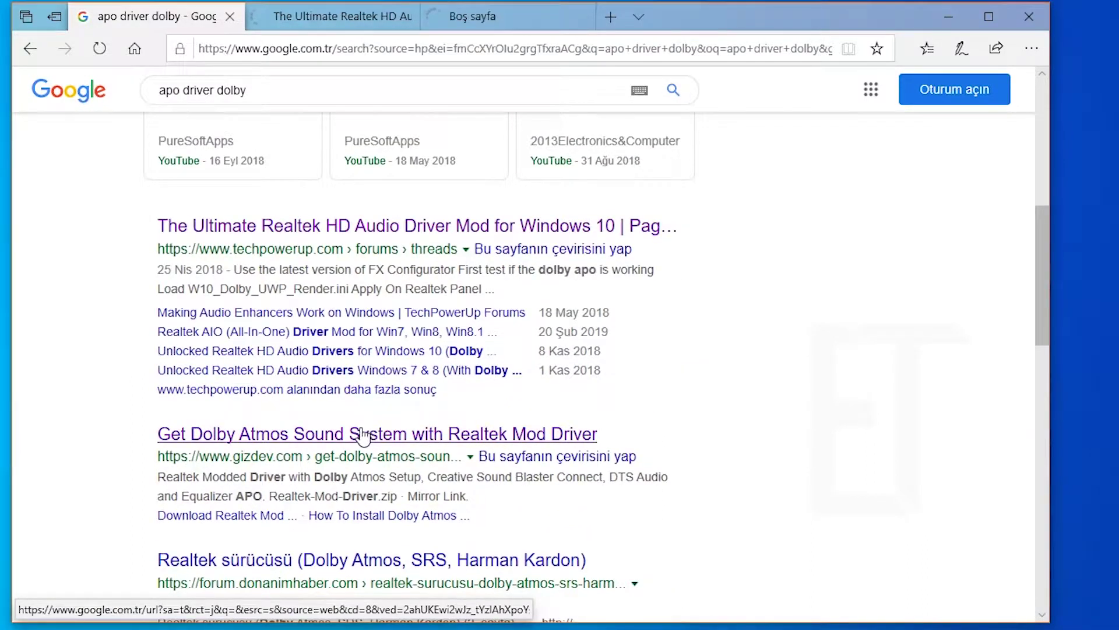
pyautogui.scroll(-1, 327, 363)
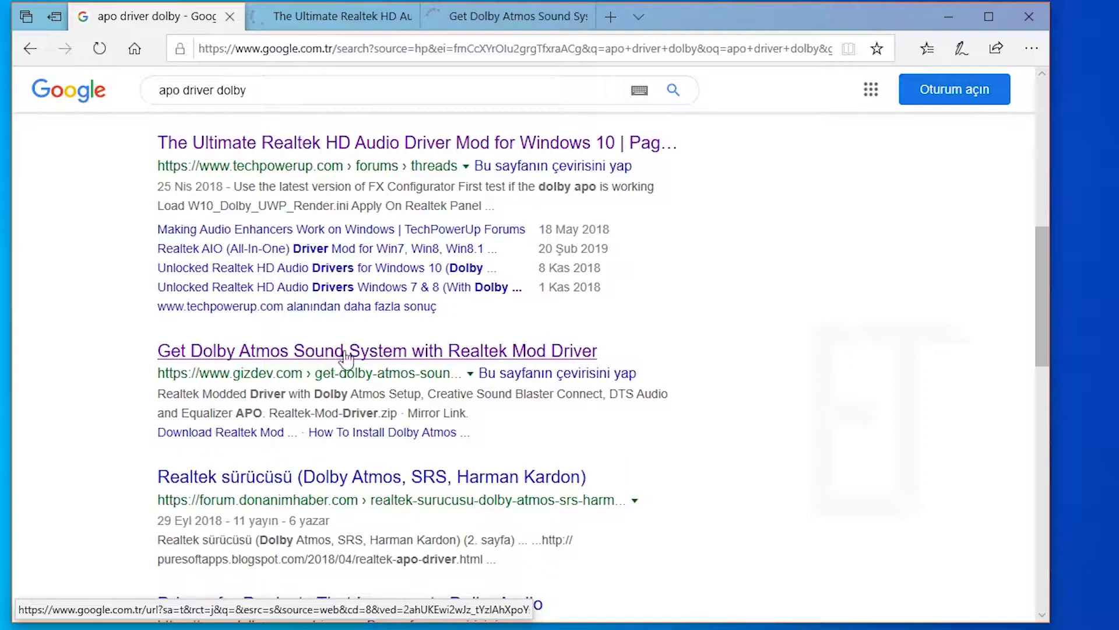
pyautogui.click(501, 18)
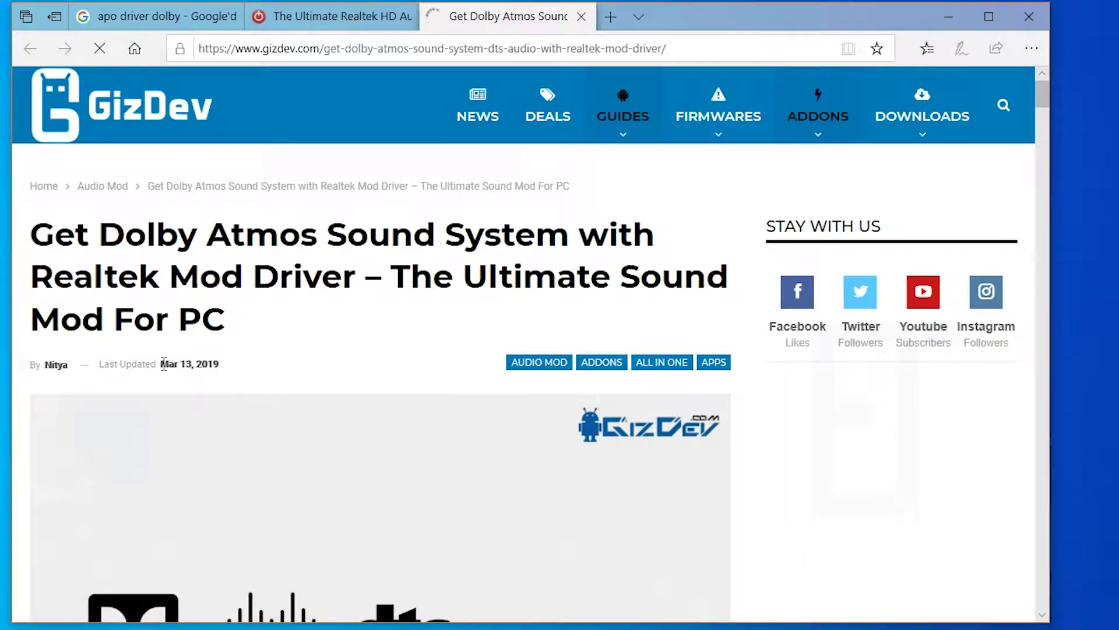
# Step: Read the GizDev article's prerequisites and driver downloads, marking Nahimic in the list of audio enhancers
pyautogui.scroll(-20, 225, 369)
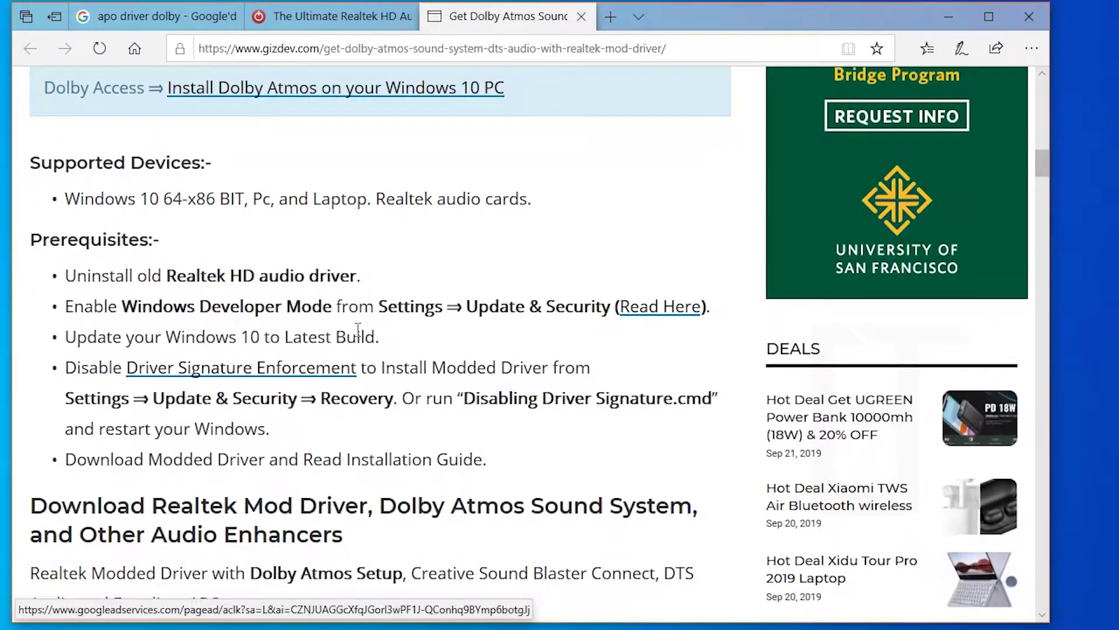
pyautogui.scroll(-14, 361, 333)
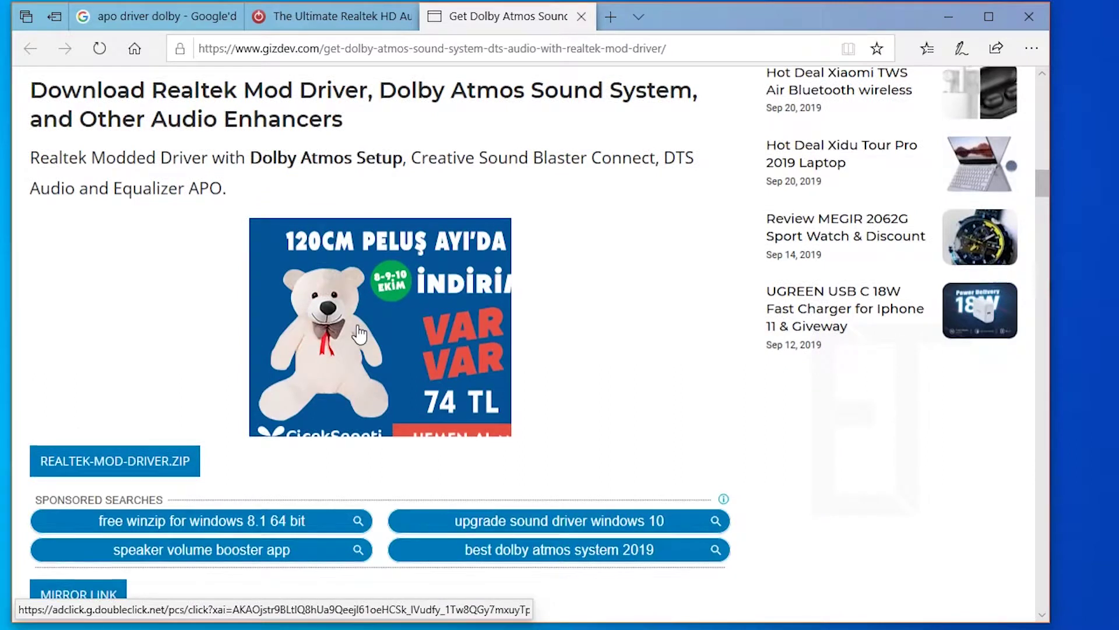
pyautogui.scroll(1, 357, 332)
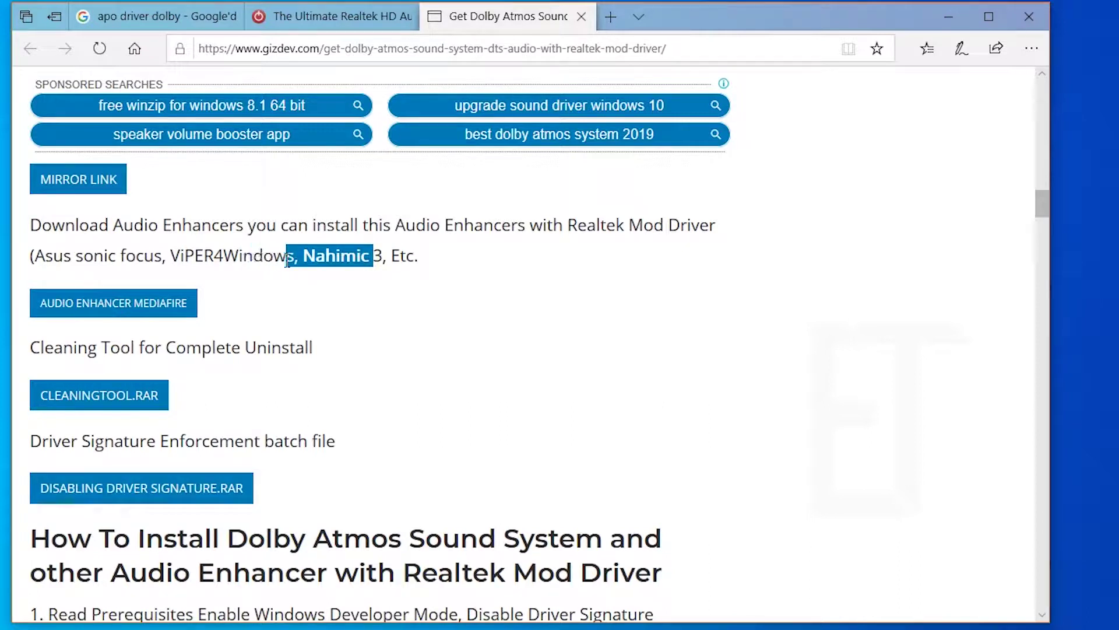
pyautogui.click(286, 260)
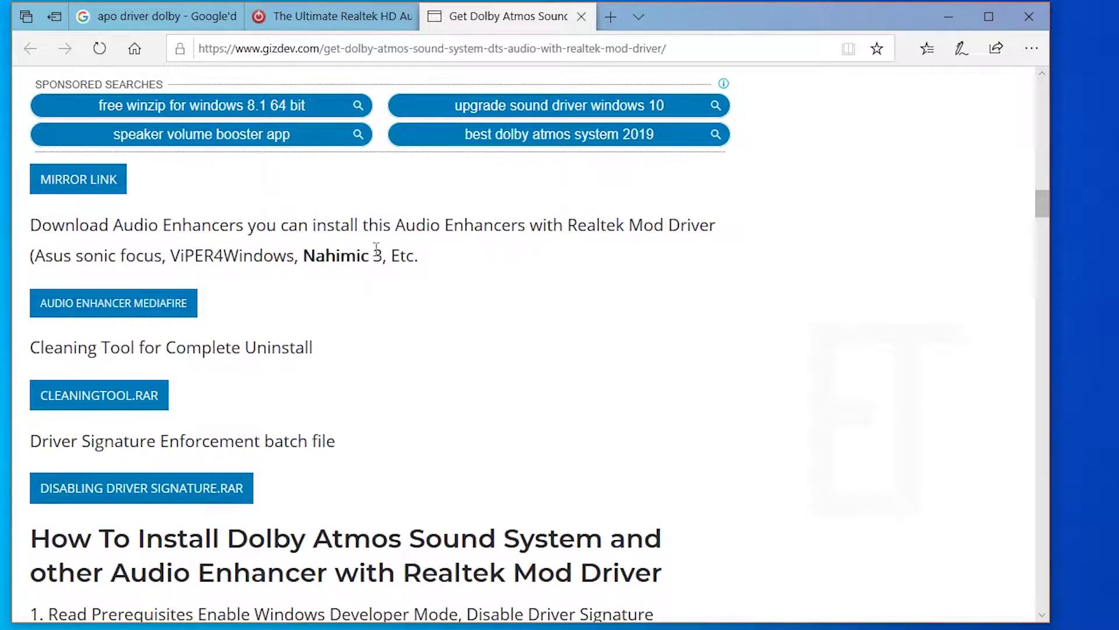
pyautogui.moveTo(330, 257); pyautogui.dragTo(300, 256)
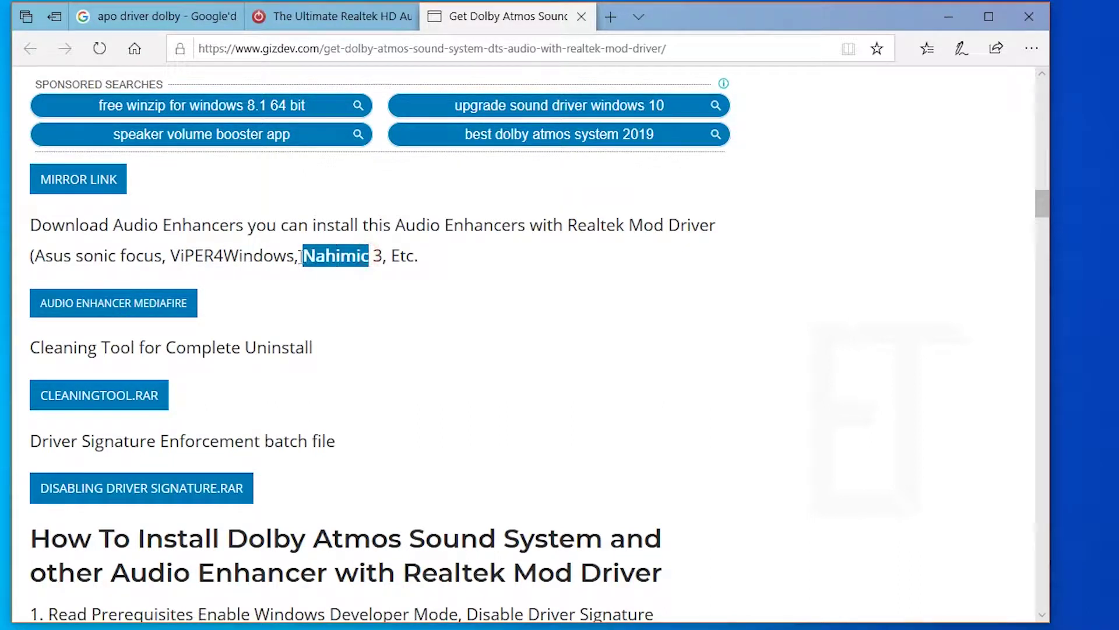
pyautogui.click(298, 257)
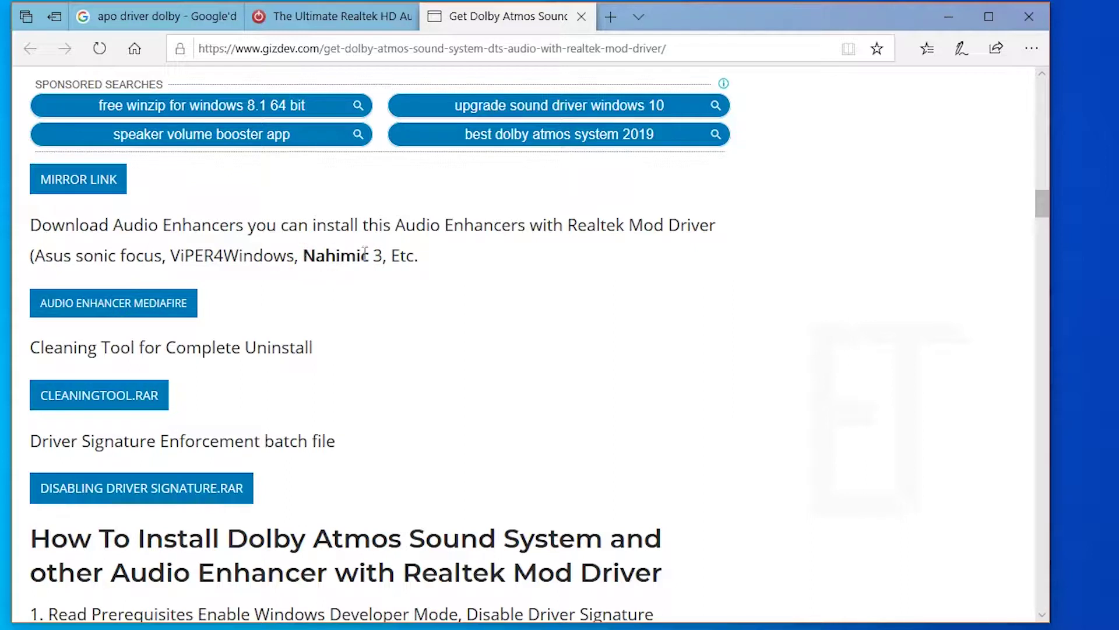
# Step: Mark Disabling Driver Signature.cmd in the first installation instruction and open the Disabling Driver Signature.rar download page in a new tab
pyautogui.scroll(-3, 366, 255)
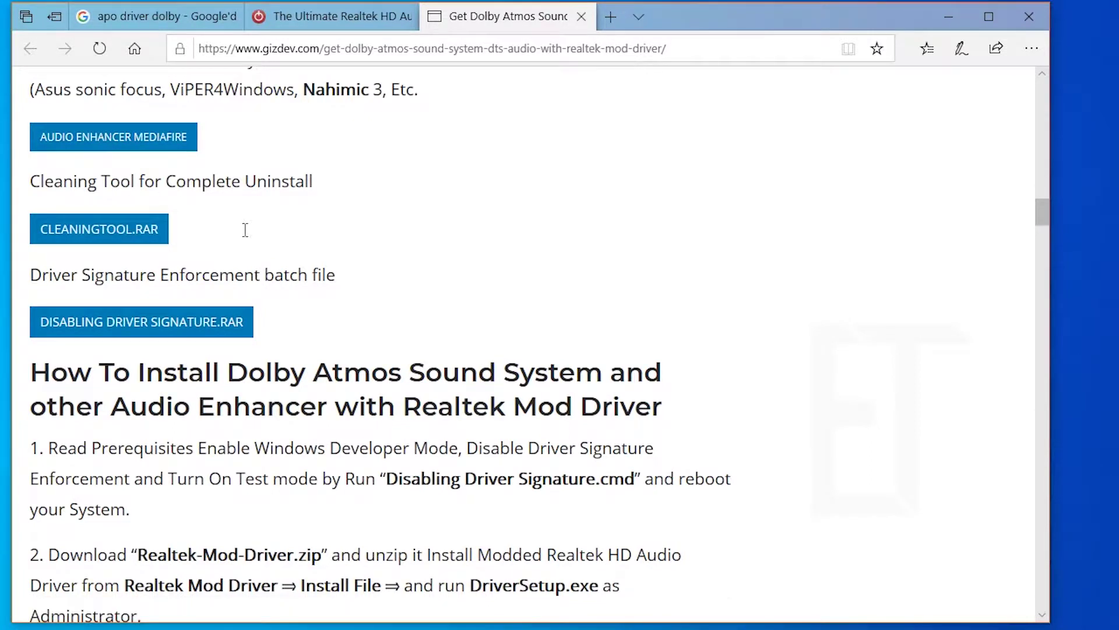
pyautogui.scroll(-5, 292, 288)
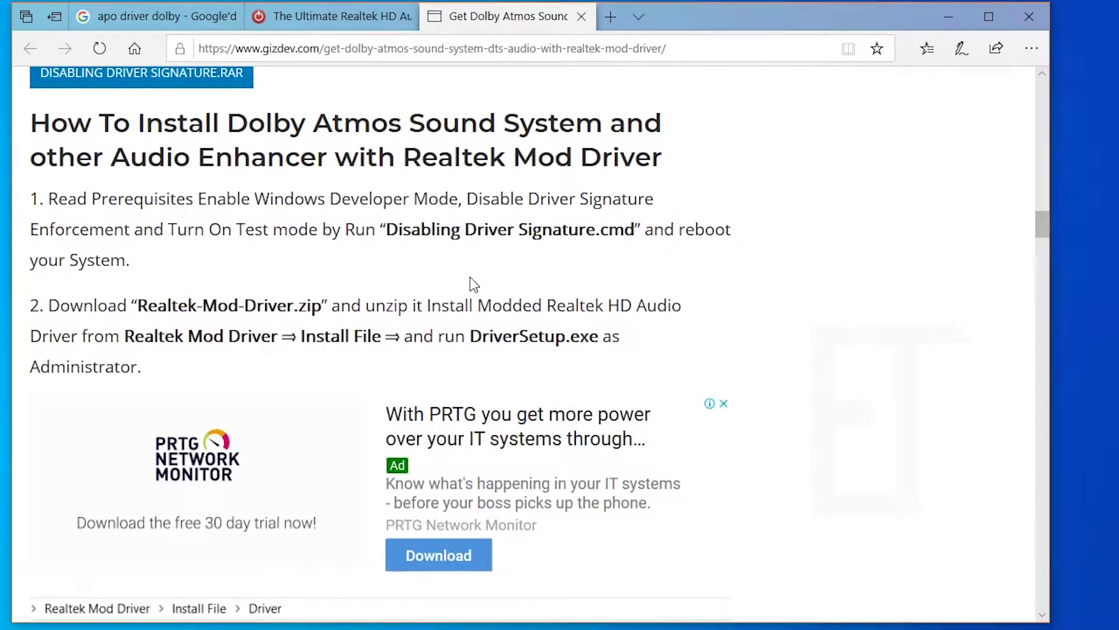
pyautogui.scroll(2, 390, 231)
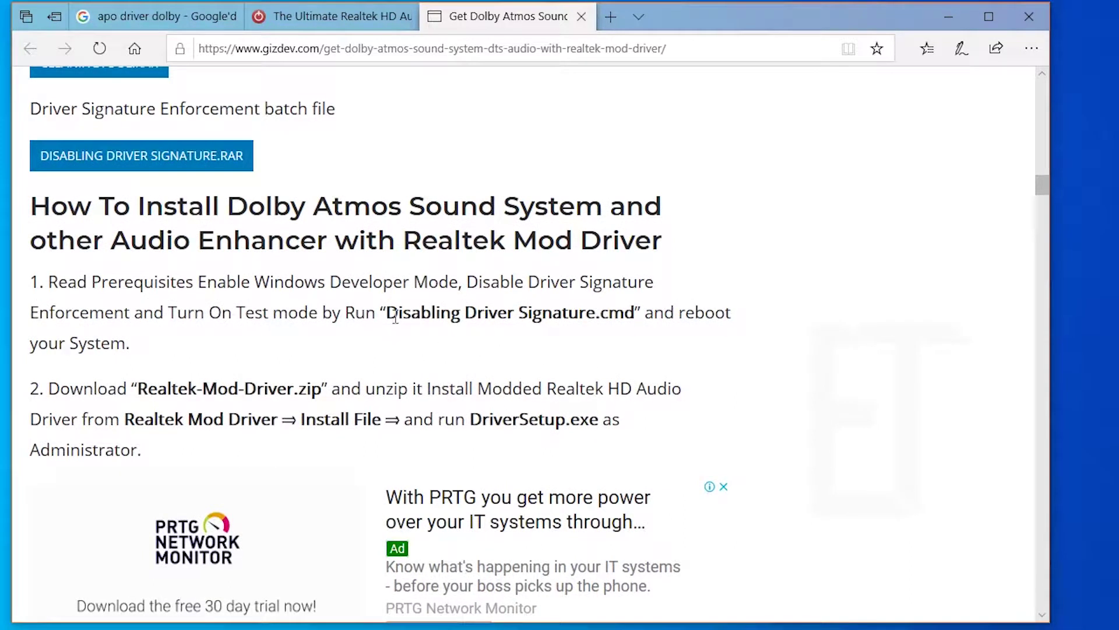
pyautogui.moveTo(386, 313); pyautogui.dragTo(648, 316)
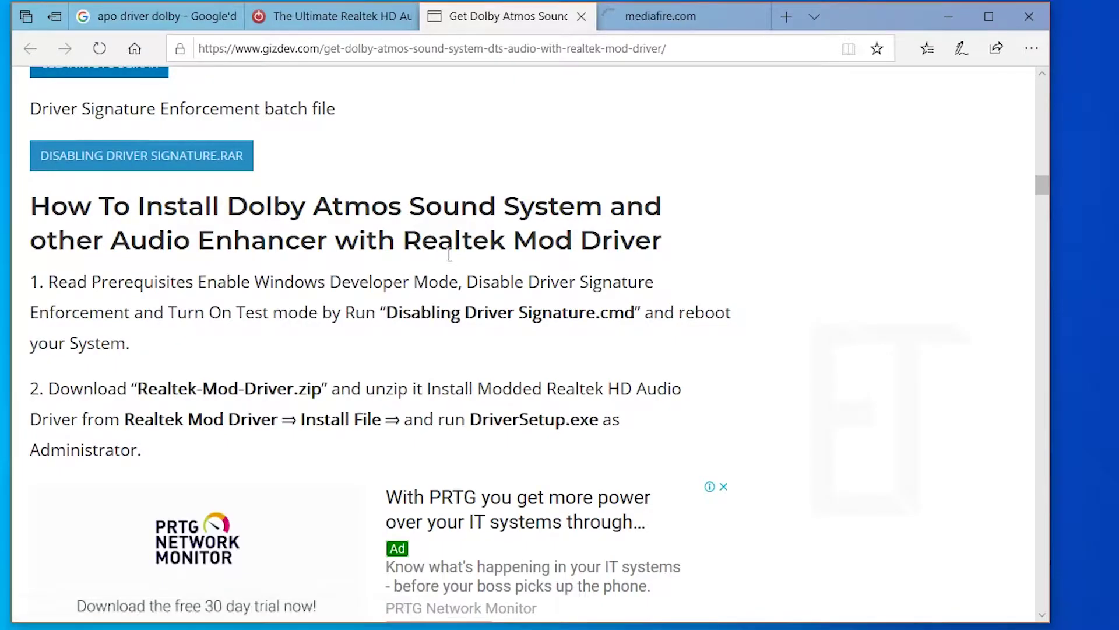
# Step: Read the Realtek Mod Driver installation instructions covering the setup file, the Windows Security popup and the reboot
pyautogui.scroll(-8, 478, 301)
pyautogui.scroll(-5, 478, 300)
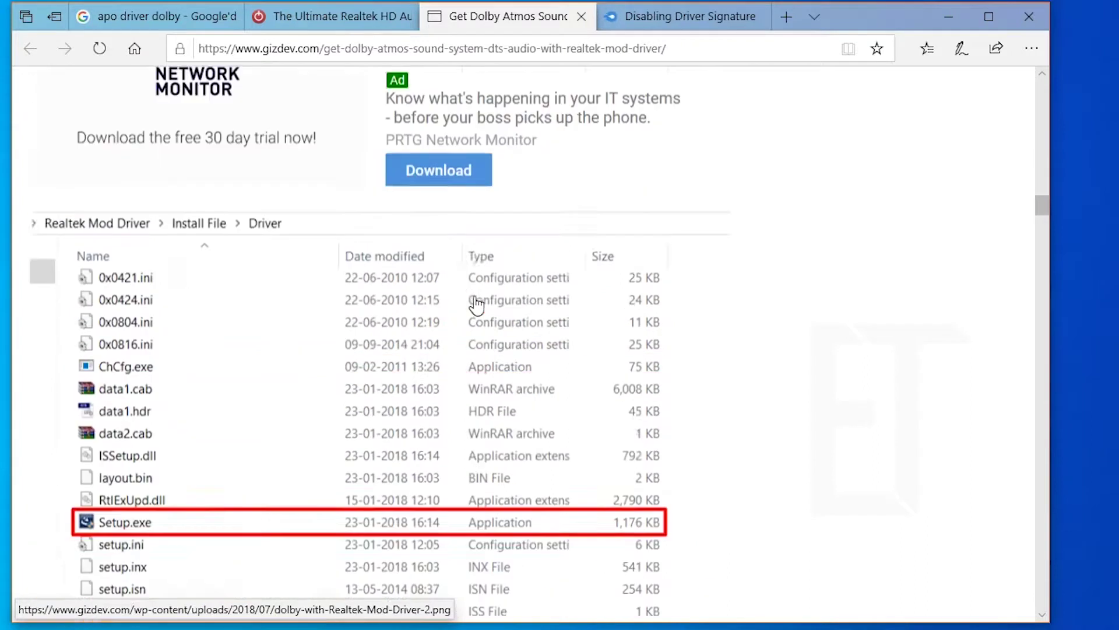
pyautogui.scroll(-10, 396, 314)
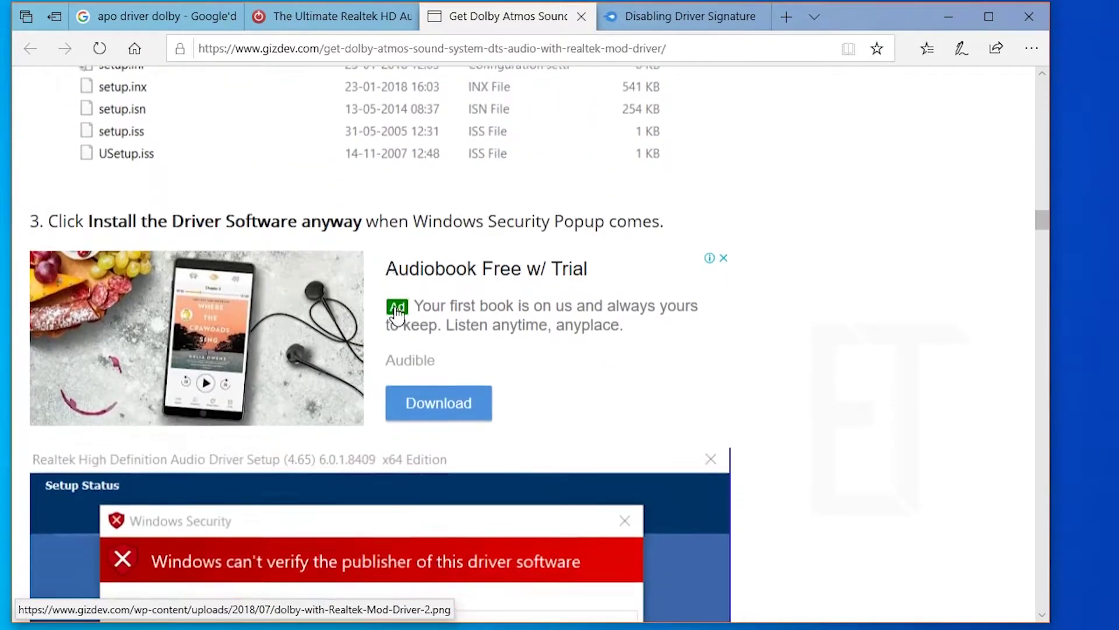
pyautogui.scroll(-10, 412, 370)
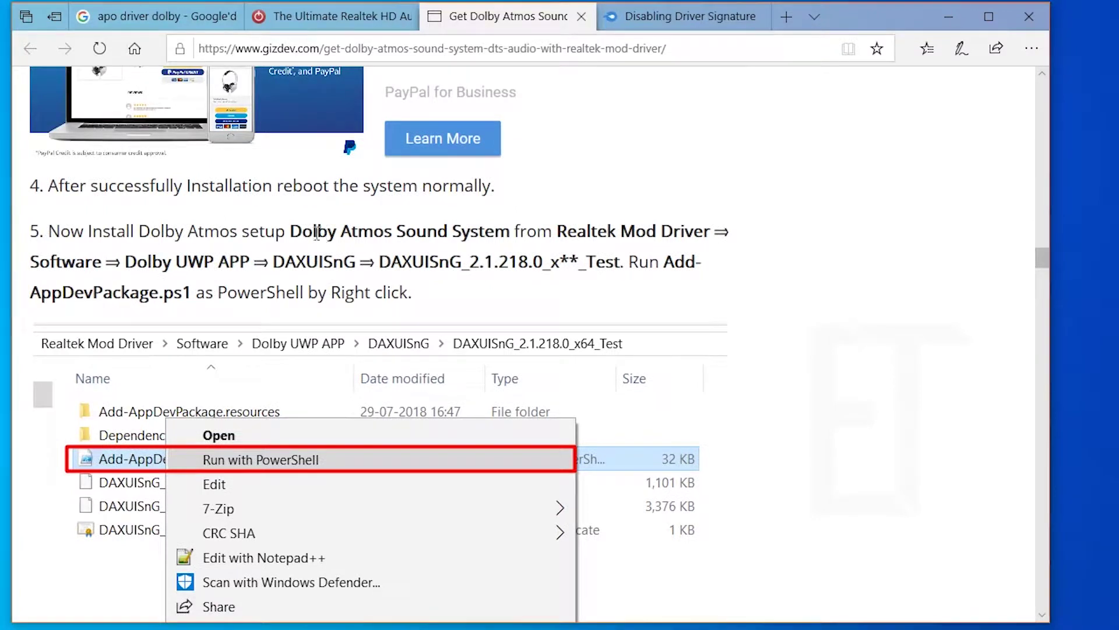
# Step: Mark Dolby Atmos Sound System and AppDevPackage.ps1 in instruction 5, and read on to the preset and 5.1 channel instructions
pyautogui.moveTo(337, 239); pyautogui.dragTo(524, 236)
pyautogui.click(525, 235)
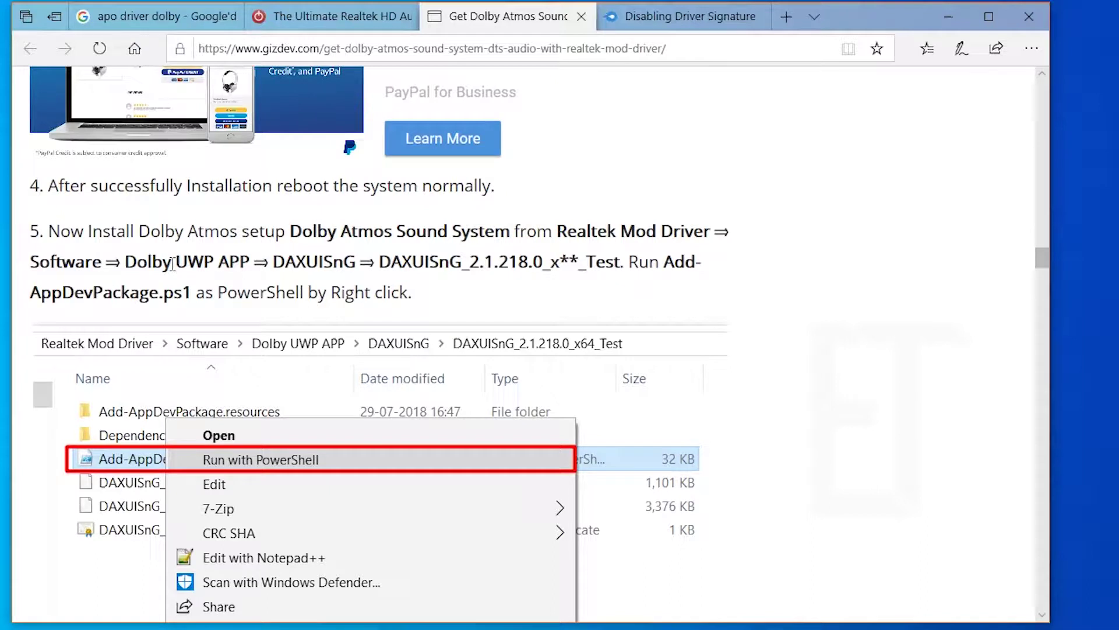
pyautogui.moveTo(198, 291); pyautogui.dragTo(56, 291)
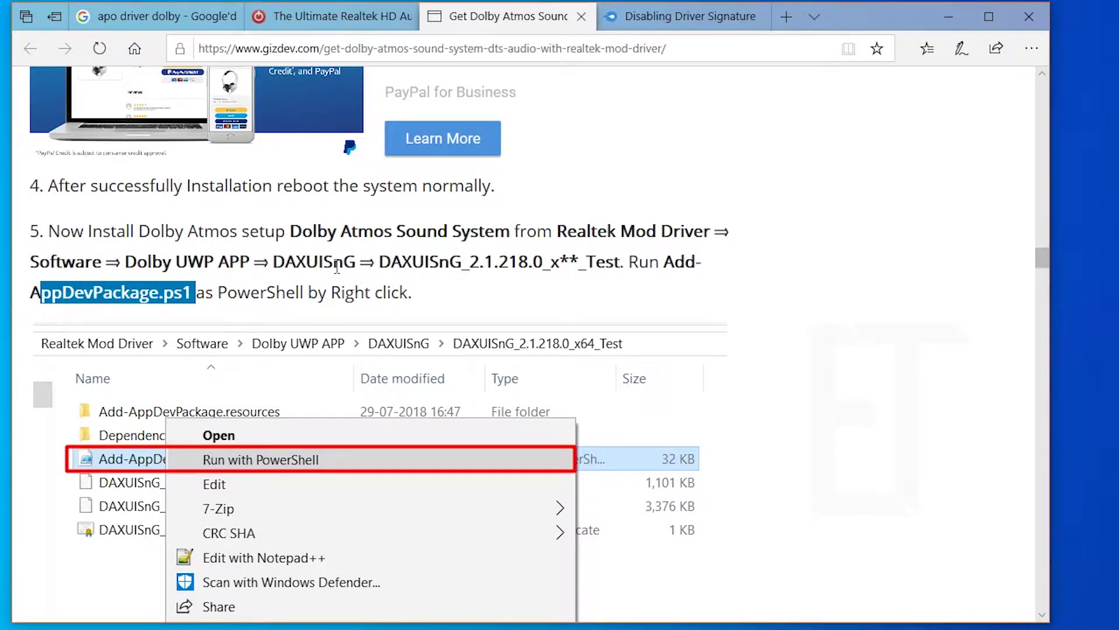
pyautogui.scroll(-10, 337, 267)
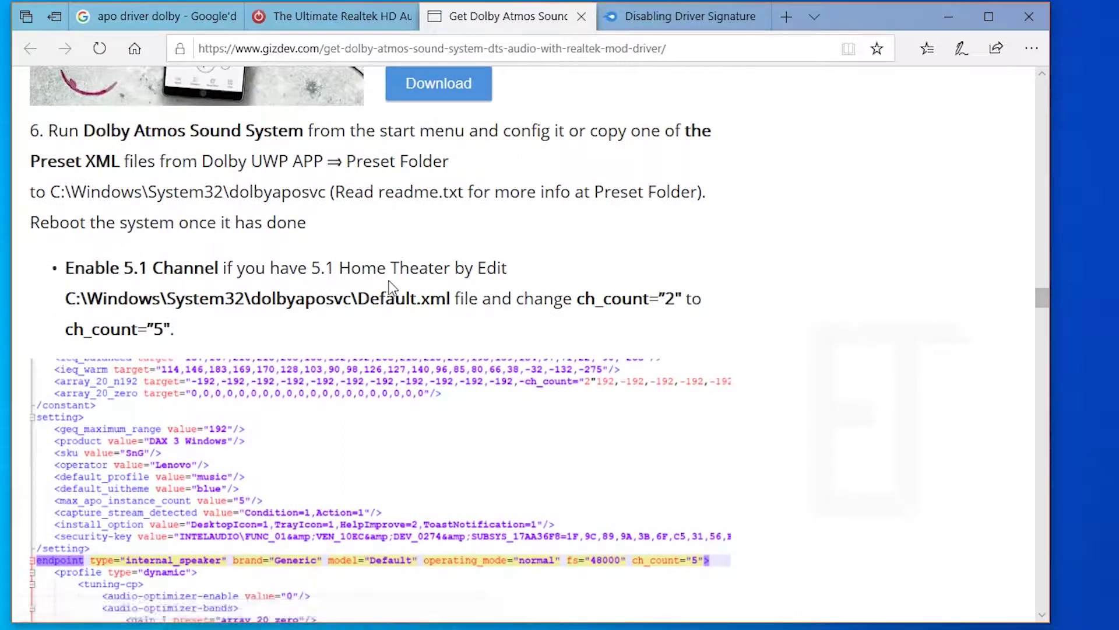
# Step: Read the rest of the GizDev article, covering the 5.1 channel edit, Dolby Atmos, Creative Sound Blaster Connect 2 and DTS Audio installation
pyautogui.scroll(-3, 389, 285)
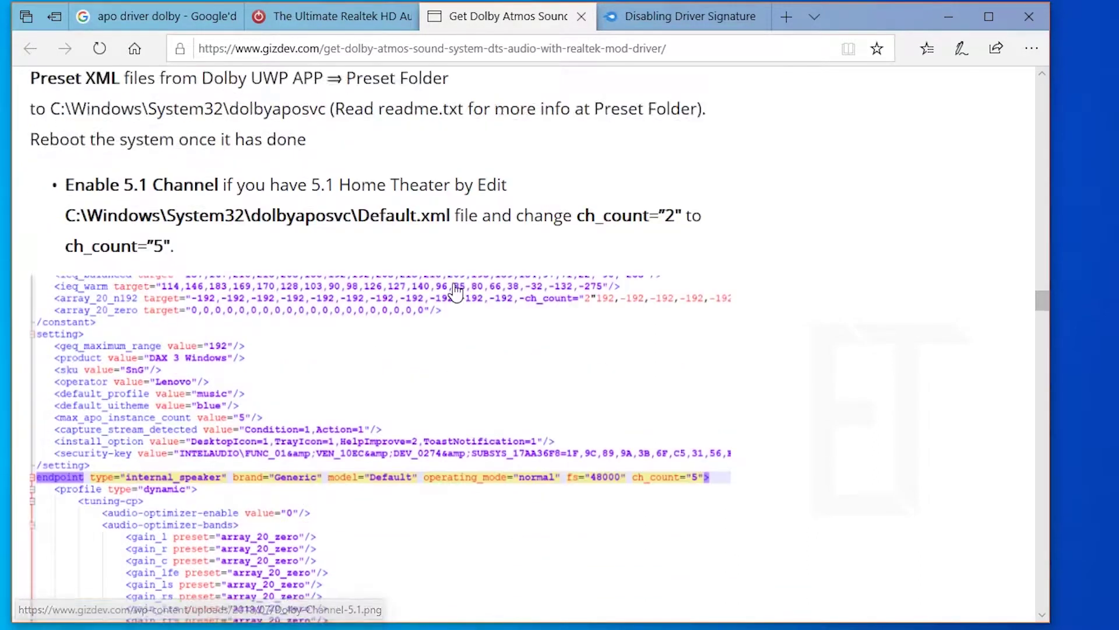
pyautogui.scroll(-10, 458, 292)
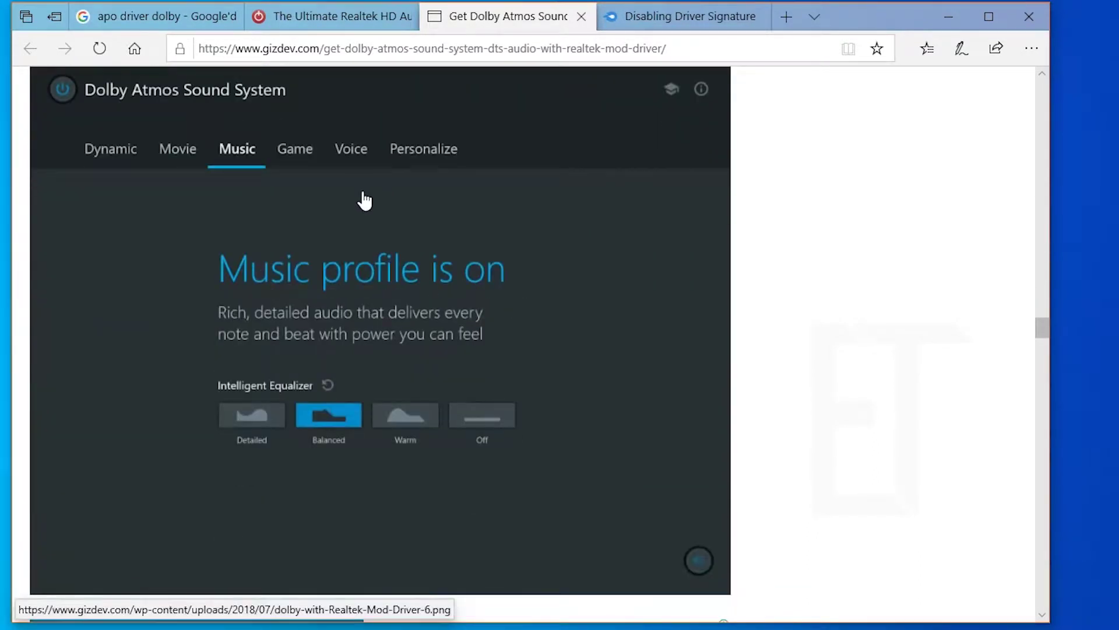
pyautogui.scroll(-15, 358, 216)
pyautogui.scroll(-5, 374, 259)
pyautogui.scroll(8, 379, 245)
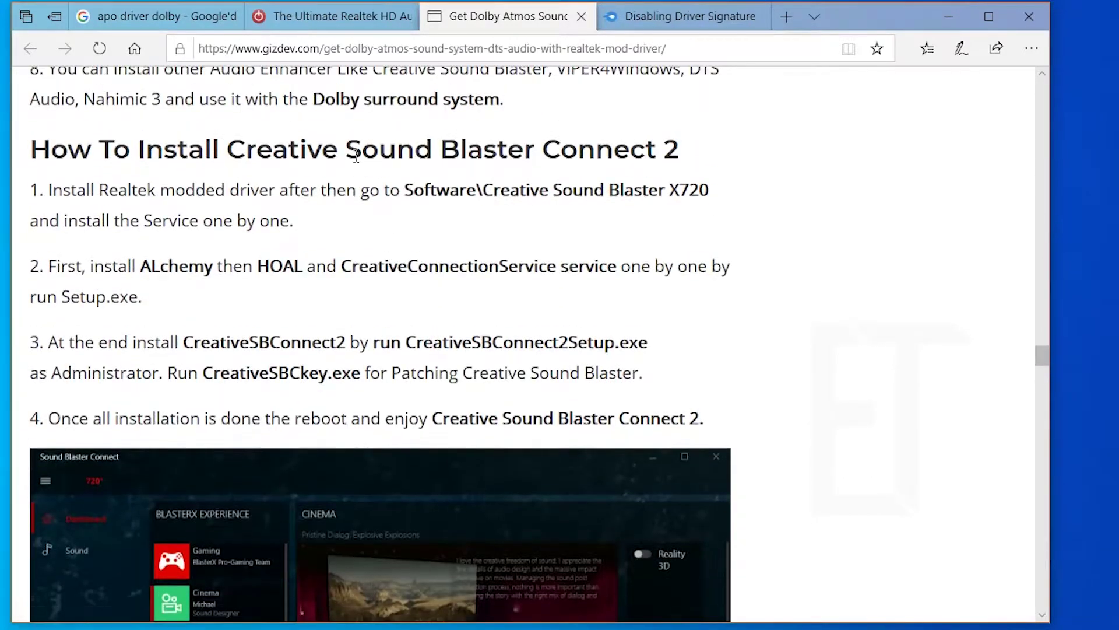
pyautogui.scroll(-12, 340, 341)
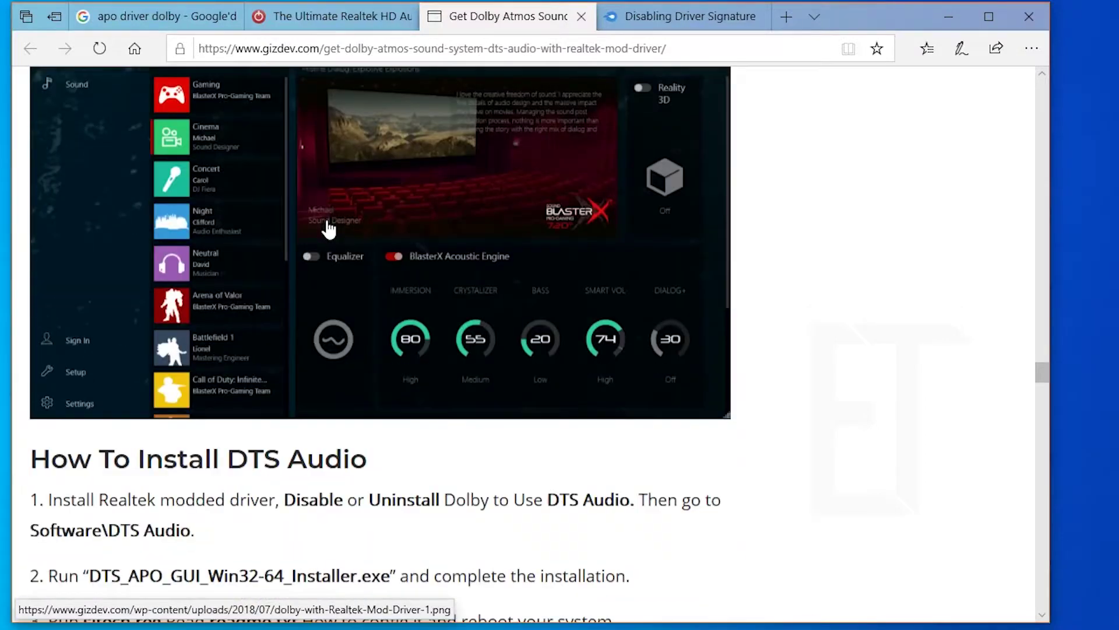
pyautogui.scroll(10, 324, 329)
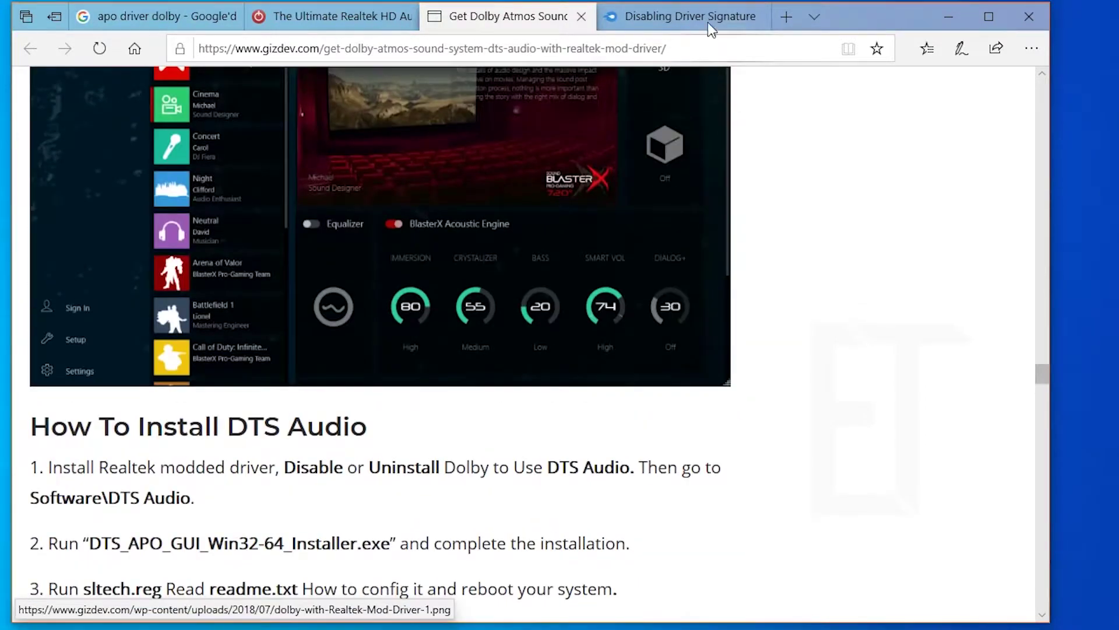
# Step: Download Disabling Driver Signature.rar, extract Disabling Driver Signature.cmd to the desktop, and close the archive and its download page
pyautogui.click(696, 18)
pyautogui.click(817, 226)
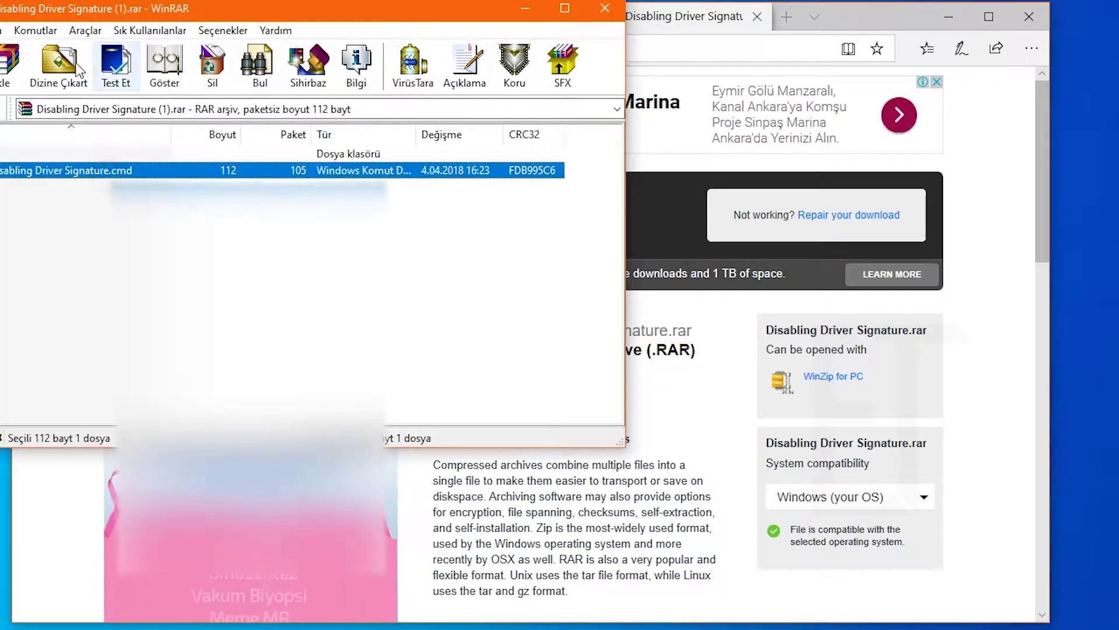
pyautogui.click(58, 64)
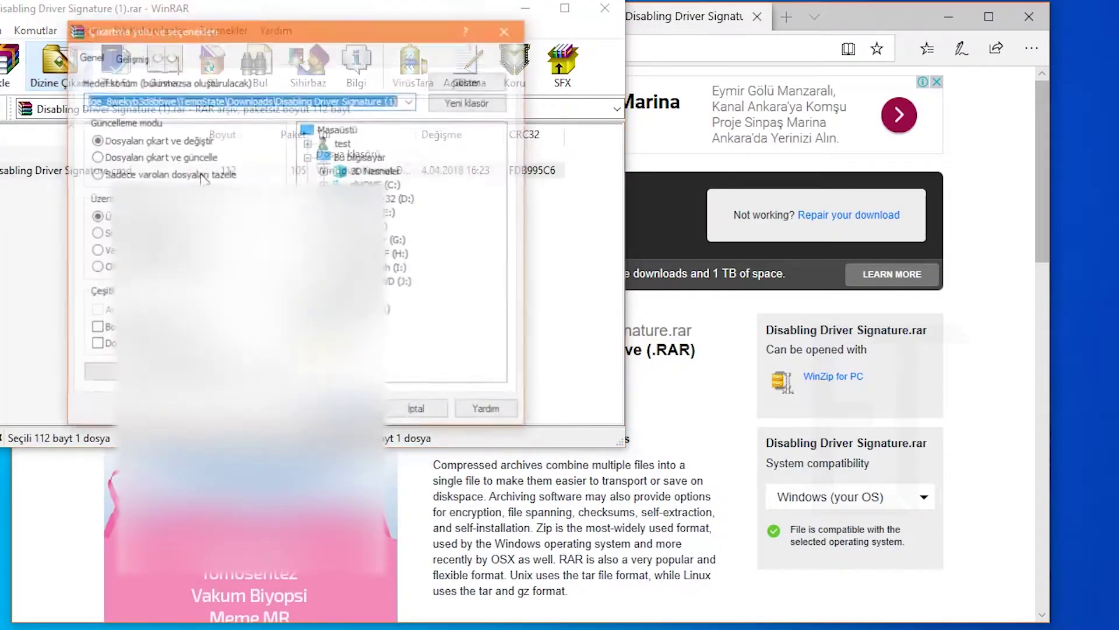
pyautogui.click(337, 130)
pyautogui.press('Return')
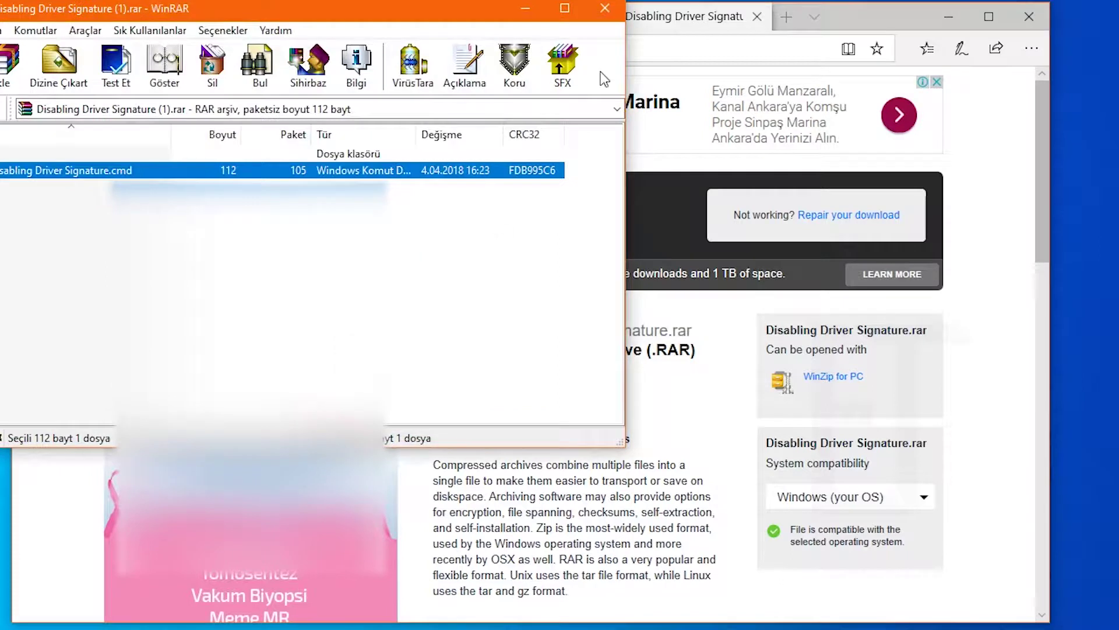
pyautogui.click(604, 8)
pyautogui.click(757, 16)
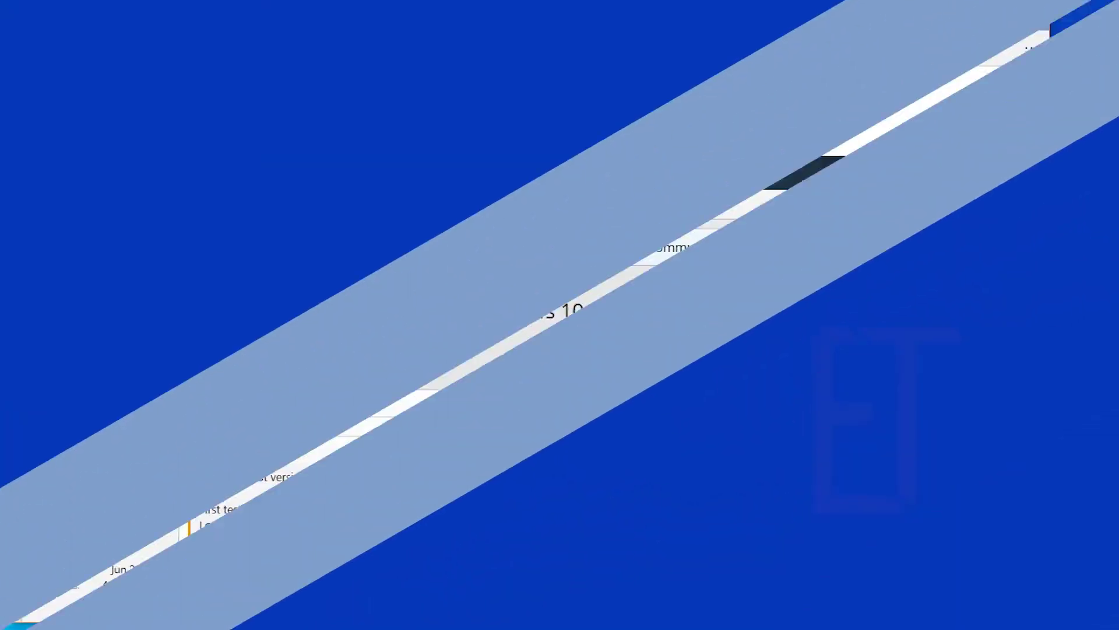
# Step: Go to the first page of the TechPowerUp Realtek HD Audio Driver Mod thread and find the DJUrko download link
pyautogui.click(77, 371)
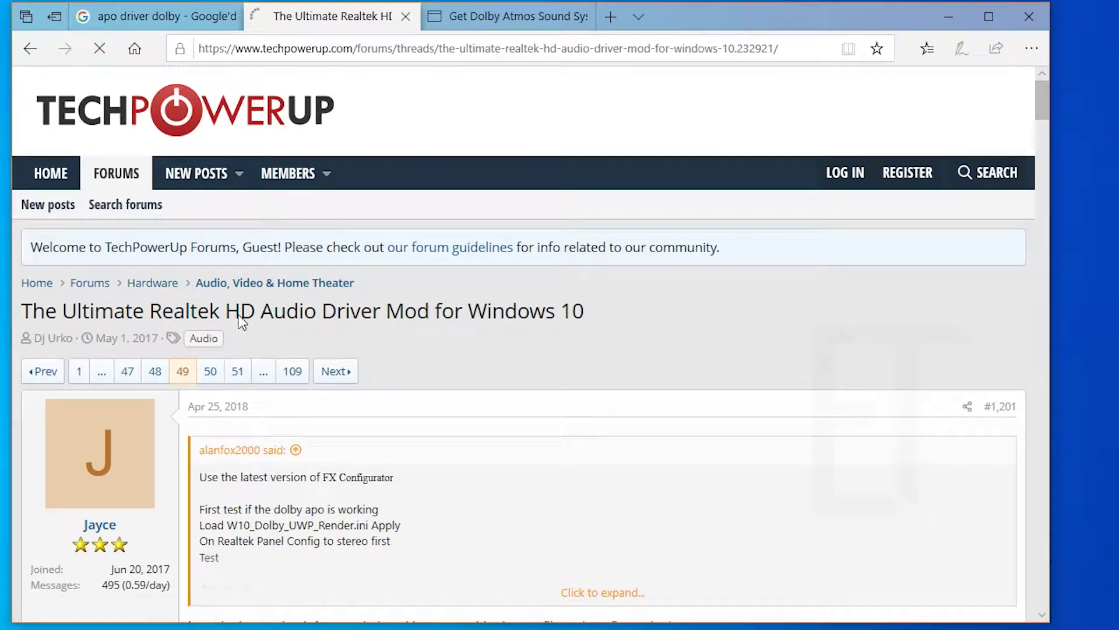
pyautogui.scroll(-2, 334, 327)
pyautogui.scroll(-10, 615, 227)
pyautogui.scroll(-10, 615, 227)
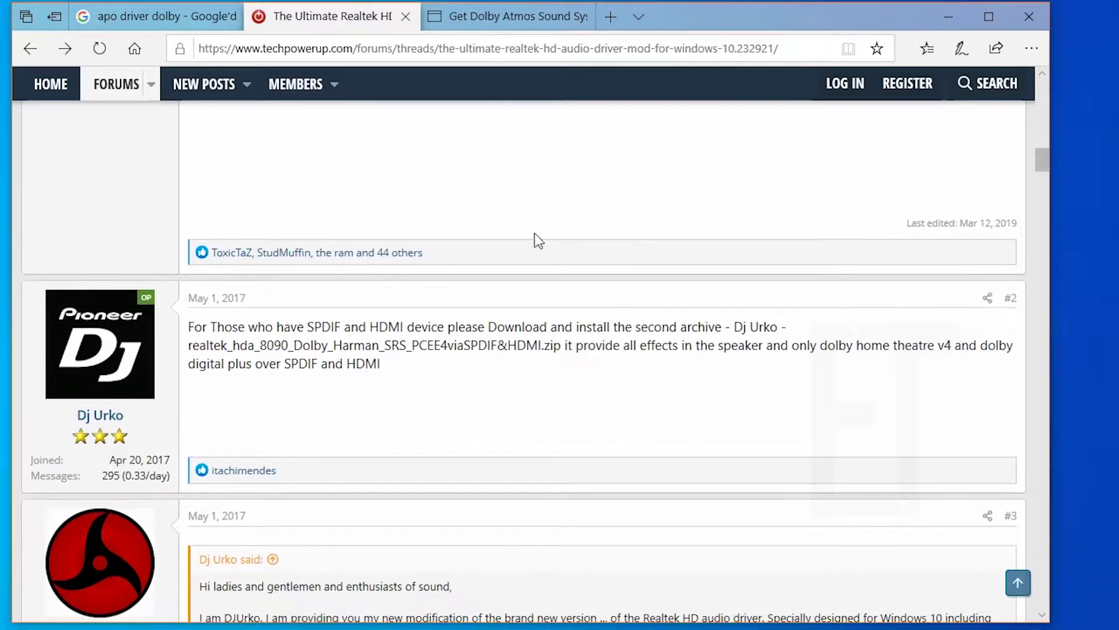
pyautogui.scroll(8, 379, 339)
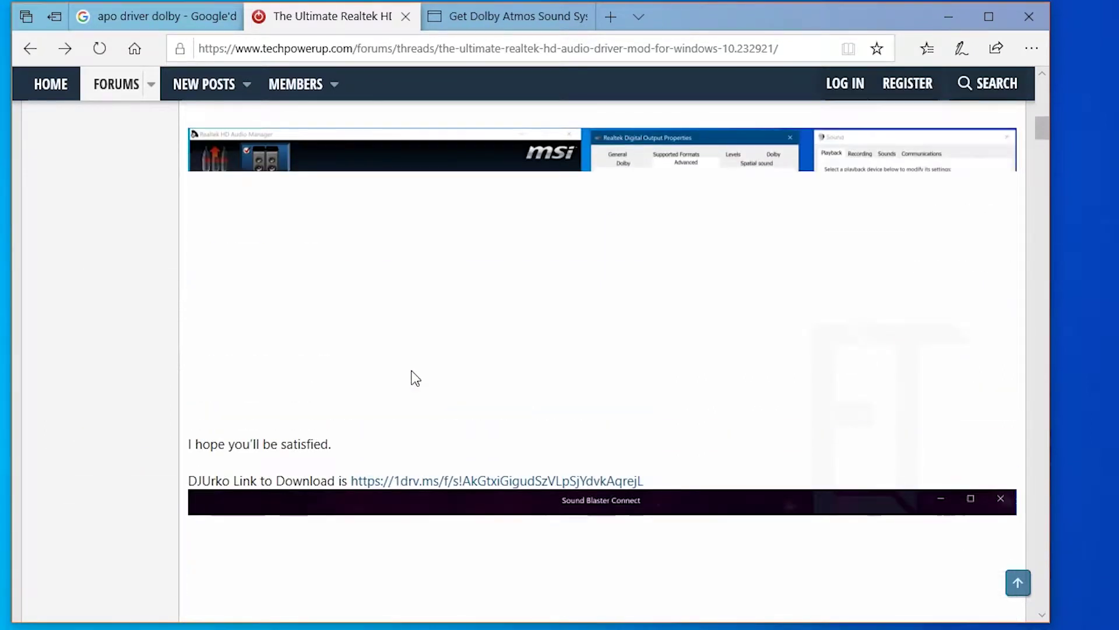
pyautogui.click(454, 482)
pyautogui.scroll(-10, 456, 485)
pyautogui.scroll(15, 456, 485)
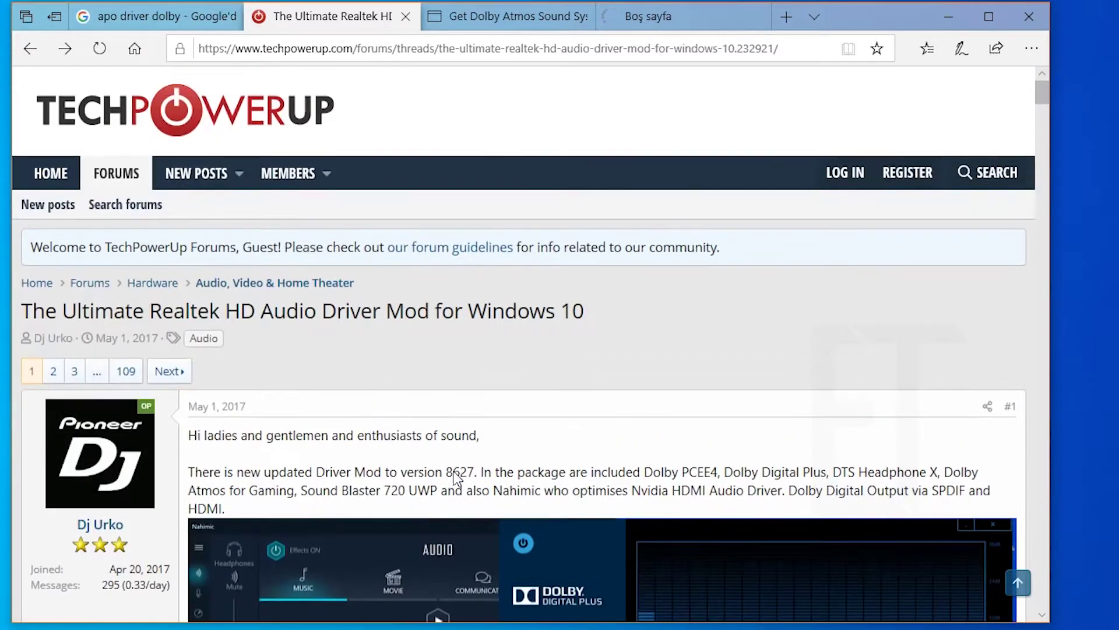
pyautogui.click(497, 15)
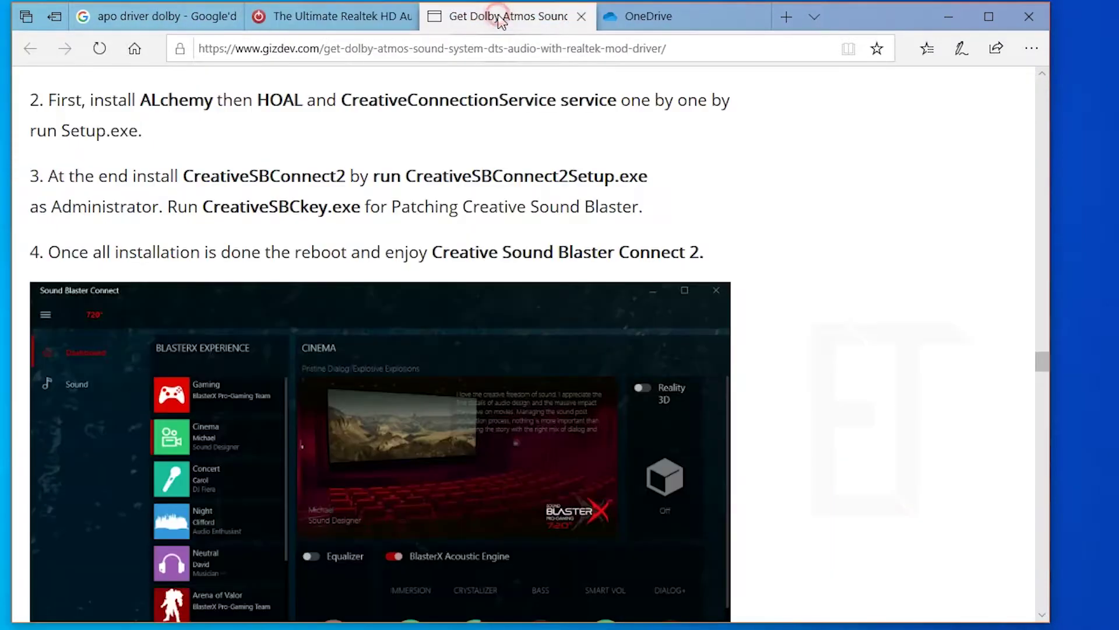
pyautogui.scroll(-2, 588, 193)
pyautogui.click(657, 26)
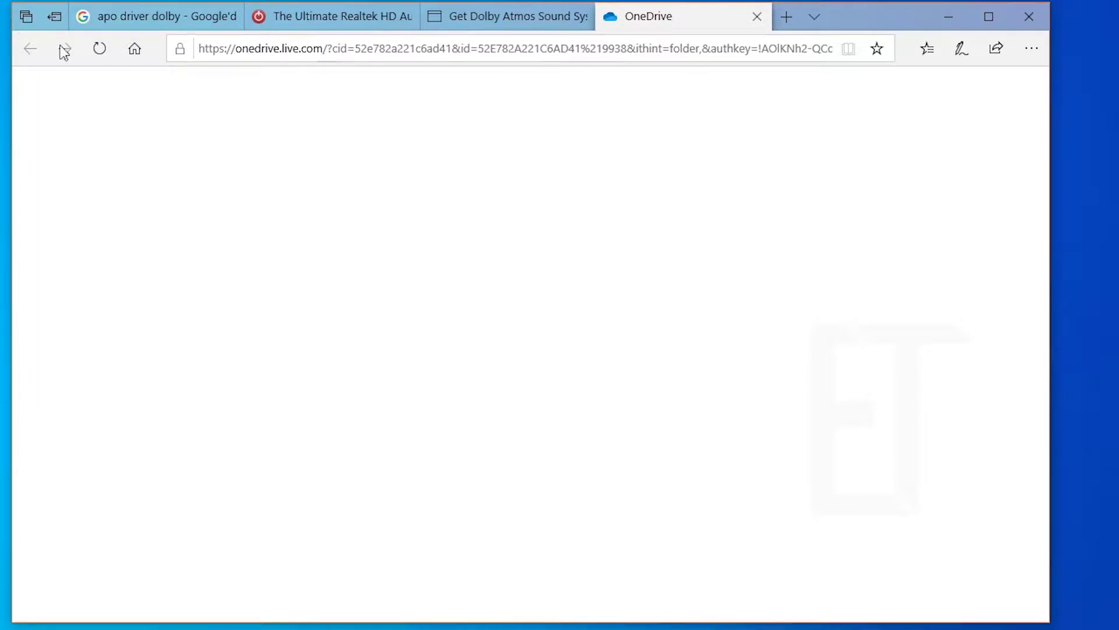
# Step: Inspect Disabling Driver Signature.cmd in Notepad, marking TESTSIGNING ON and the DDIISABLE_INTEGRITY_CHECKS line, and close it
pyautogui.click(7, 28)
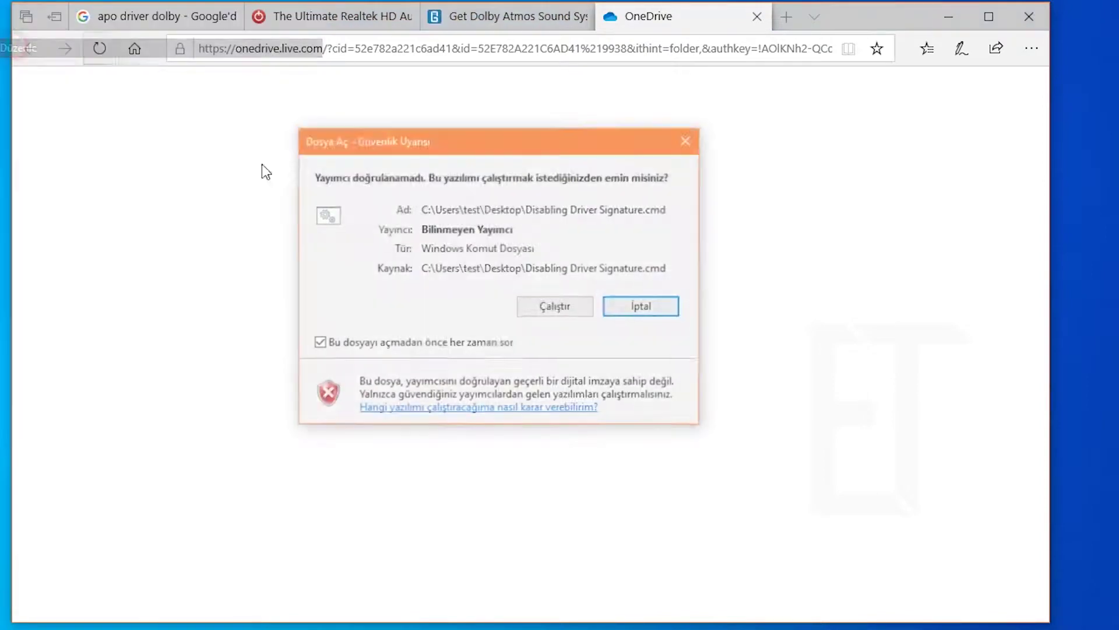
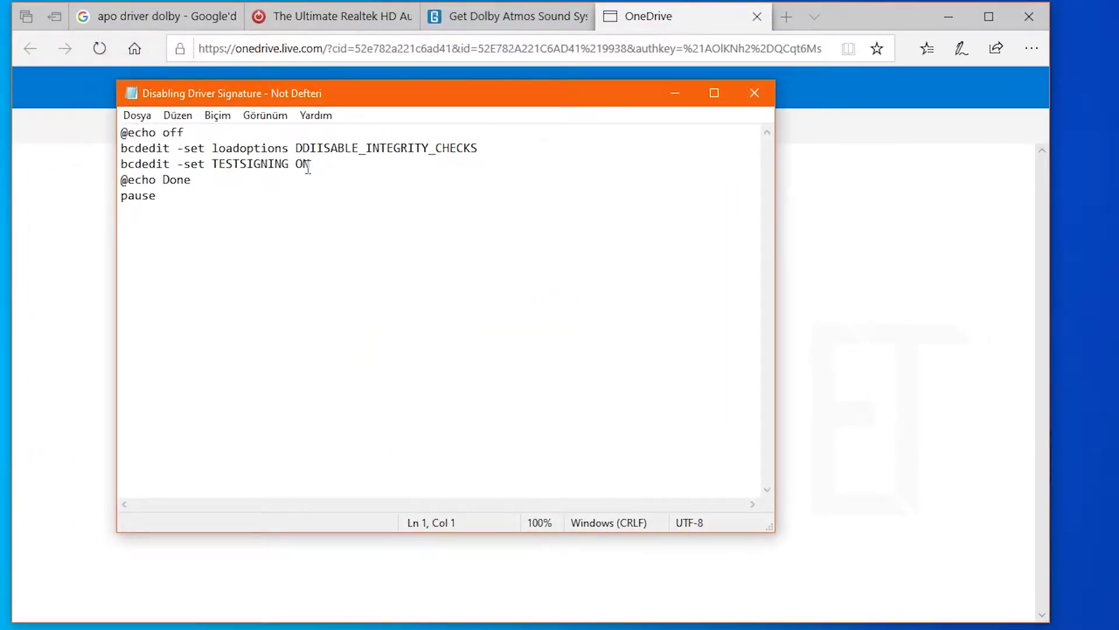
pyautogui.moveTo(316, 163); pyautogui.dragTo(216, 168)
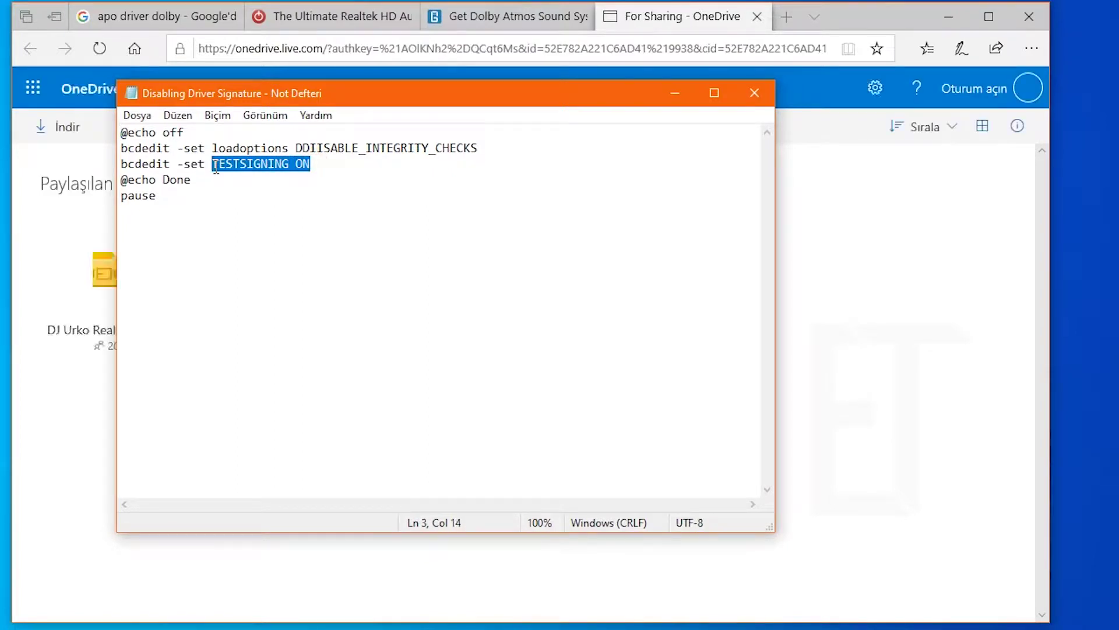
pyautogui.moveTo(479, 148); pyautogui.dragTo(135, 149)
pyautogui.click(218, 188)
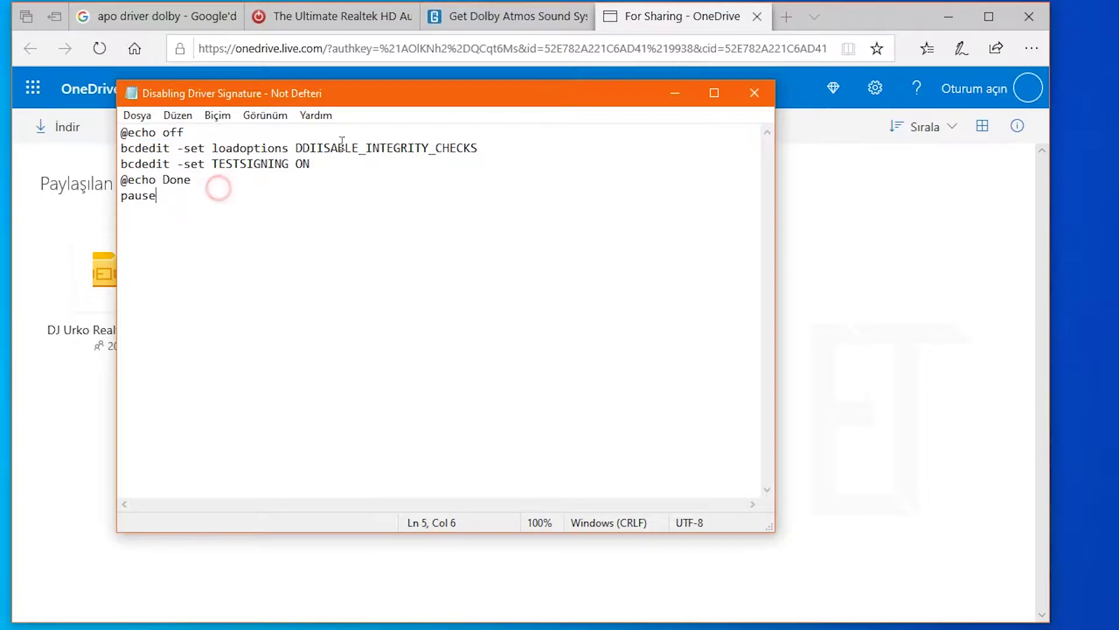
pyautogui.click(754, 93)
# Step: Run Disabling Driver Signature.cmd from the desktop as administrator and dismiss its command window
pyautogui.rightClick(3, 25)
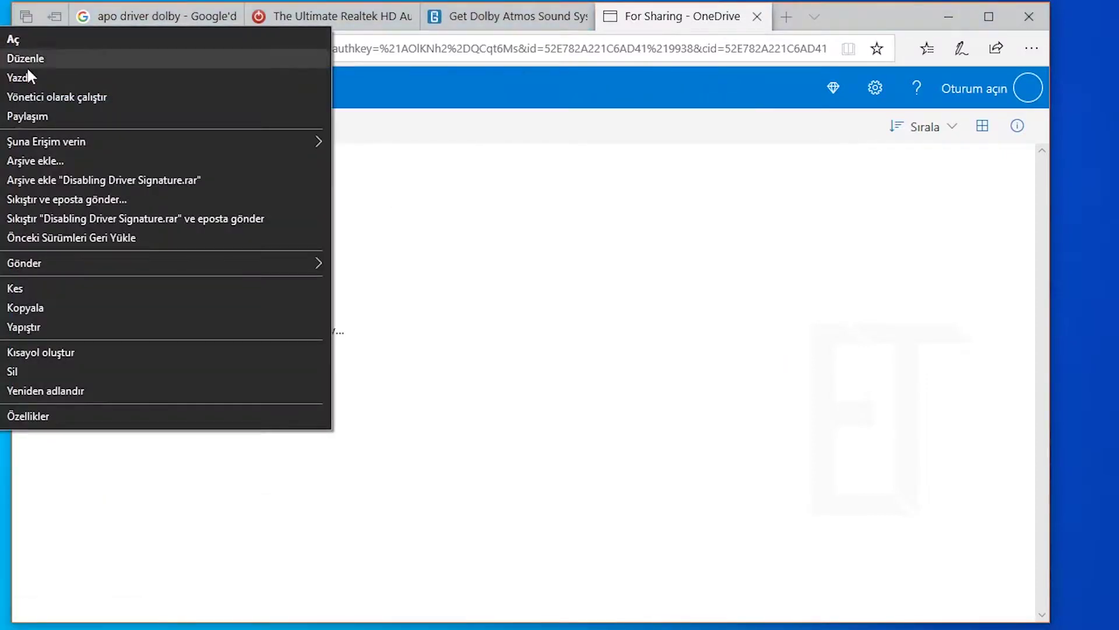
pyautogui.click(51, 96)
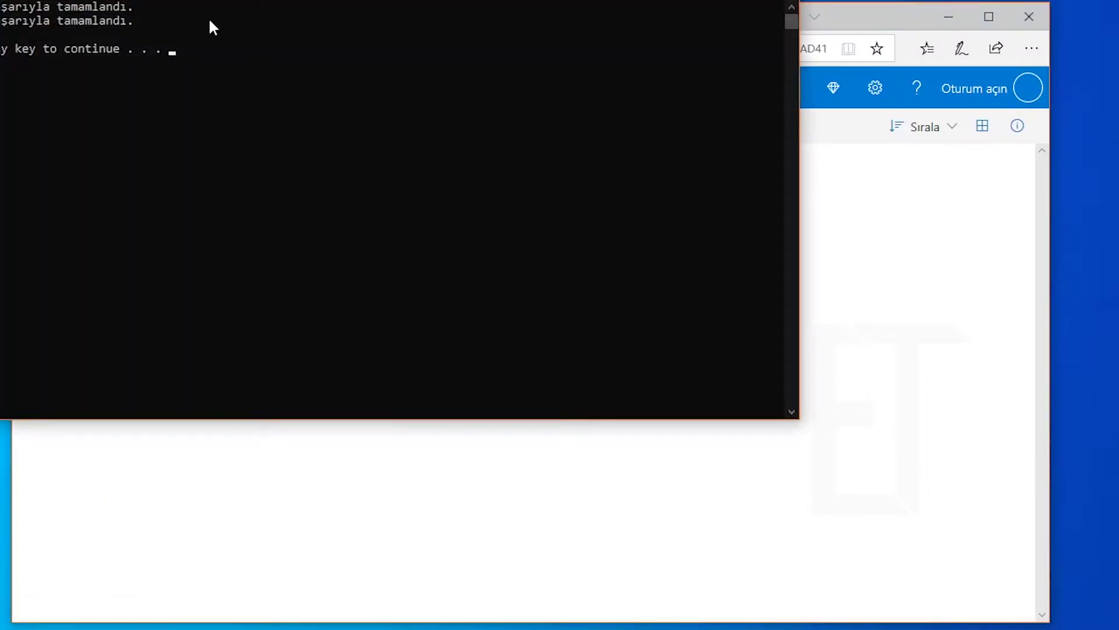
pyautogui.click(204, 44)
pyautogui.click(387, 220)
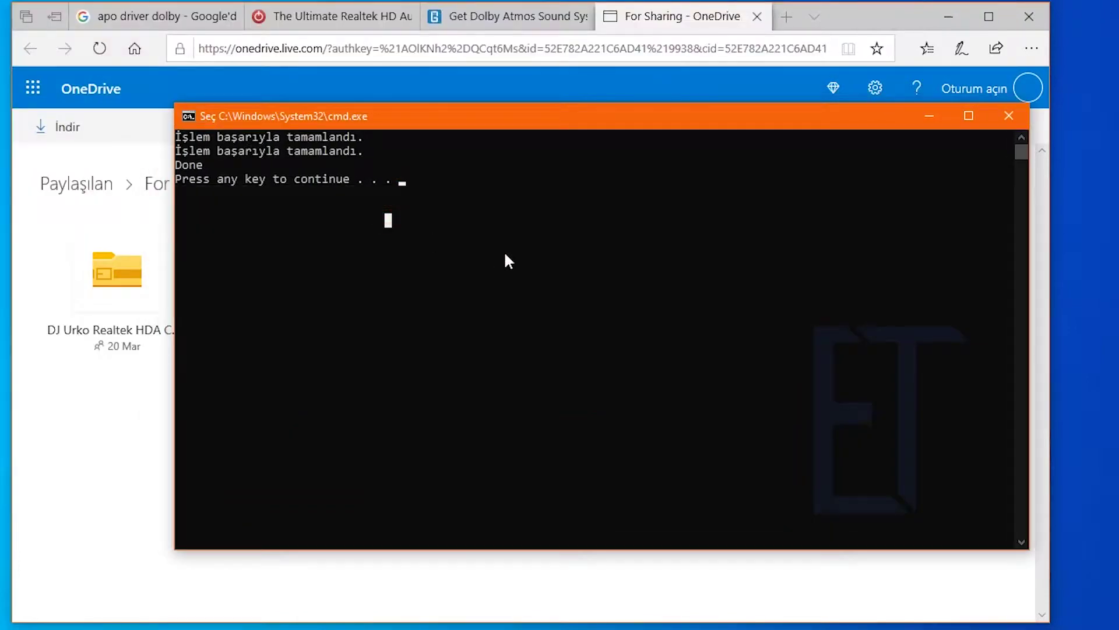
pyautogui.click(518, 250)
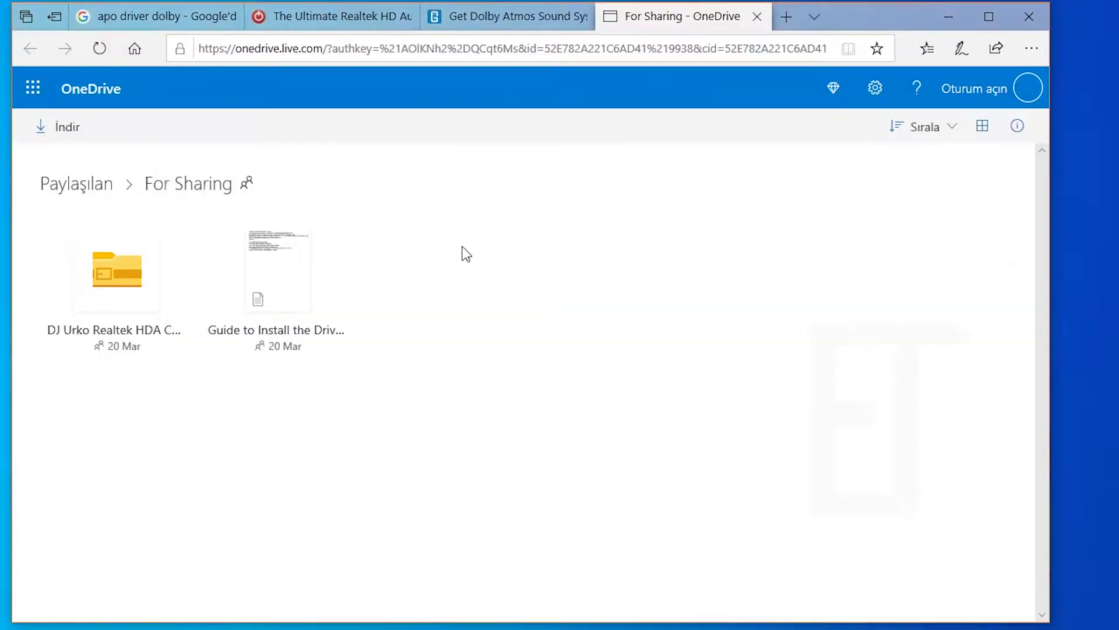
# Step: Download the DJ Urko Realtek HDA Compiler archive from the For Sharing folder and save it in the Downloads folder (İndirilenler)
pyautogui.click(159, 288)
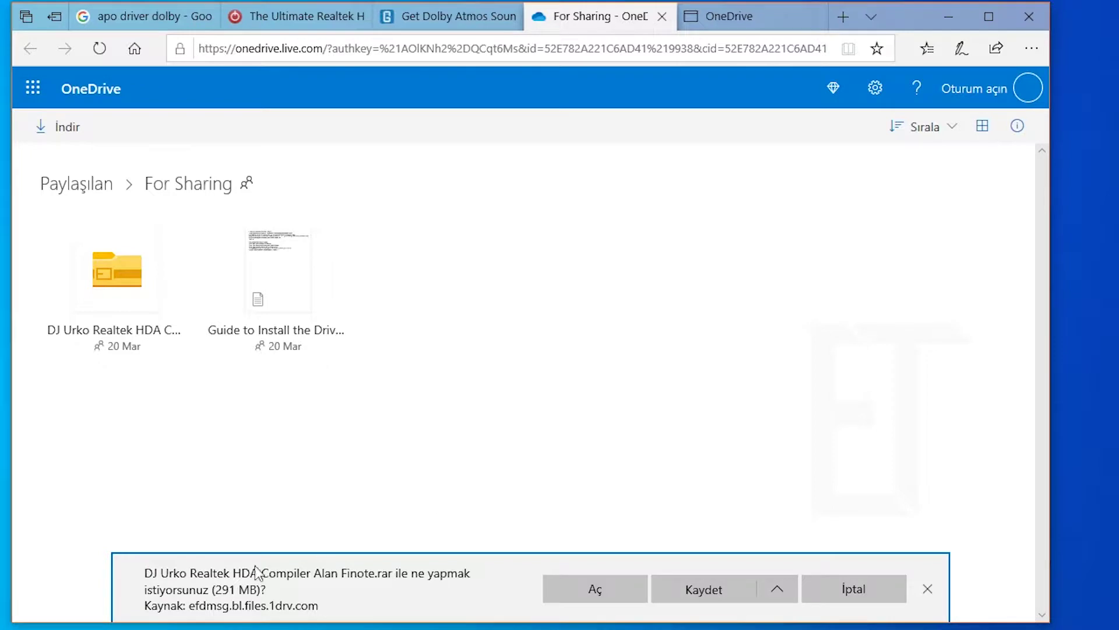
pyautogui.click(777, 587)
pyautogui.click(770, 563)
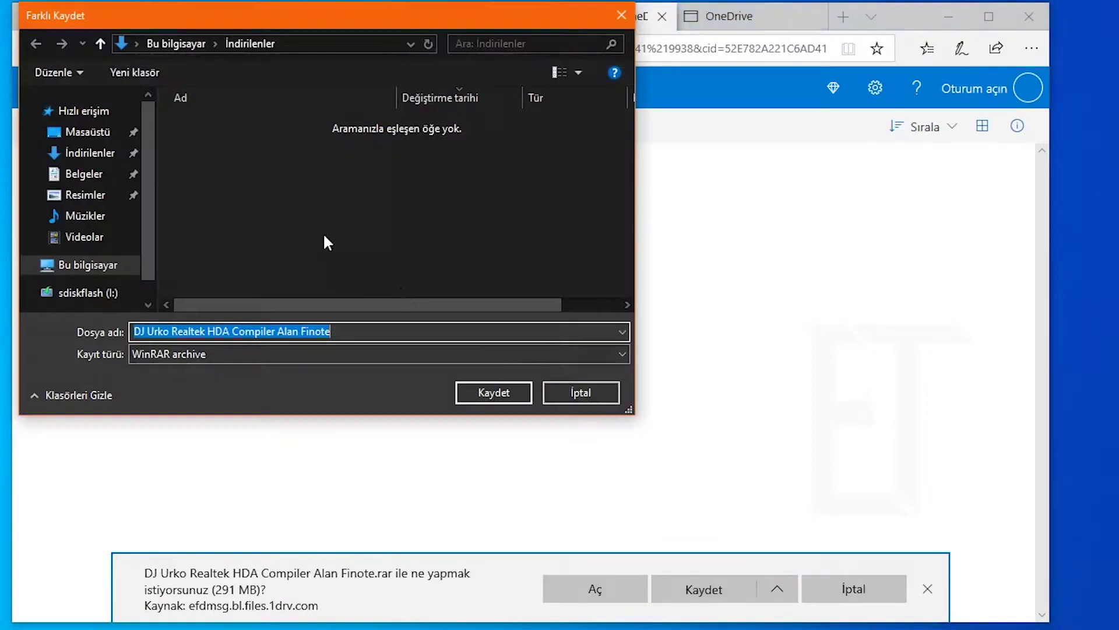
pyautogui.click(505, 398)
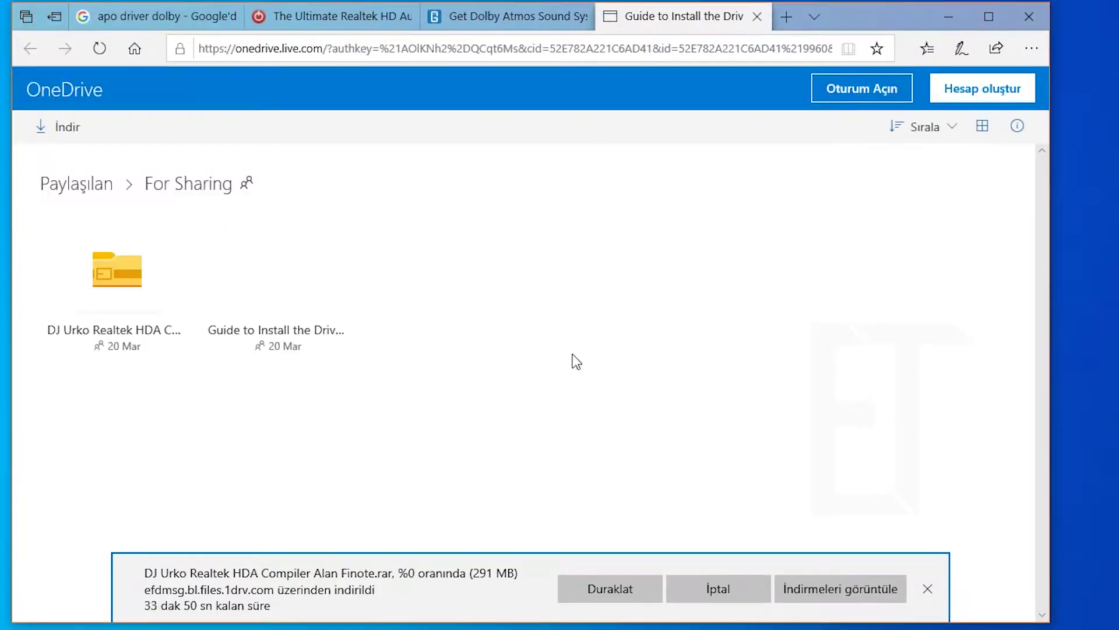
# Step: Open Guide to Install the DriverMod.txt and read its installation and sound quality instructions, marking the Dolby Home Theater v4 line
pyautogui.click(292, 268)
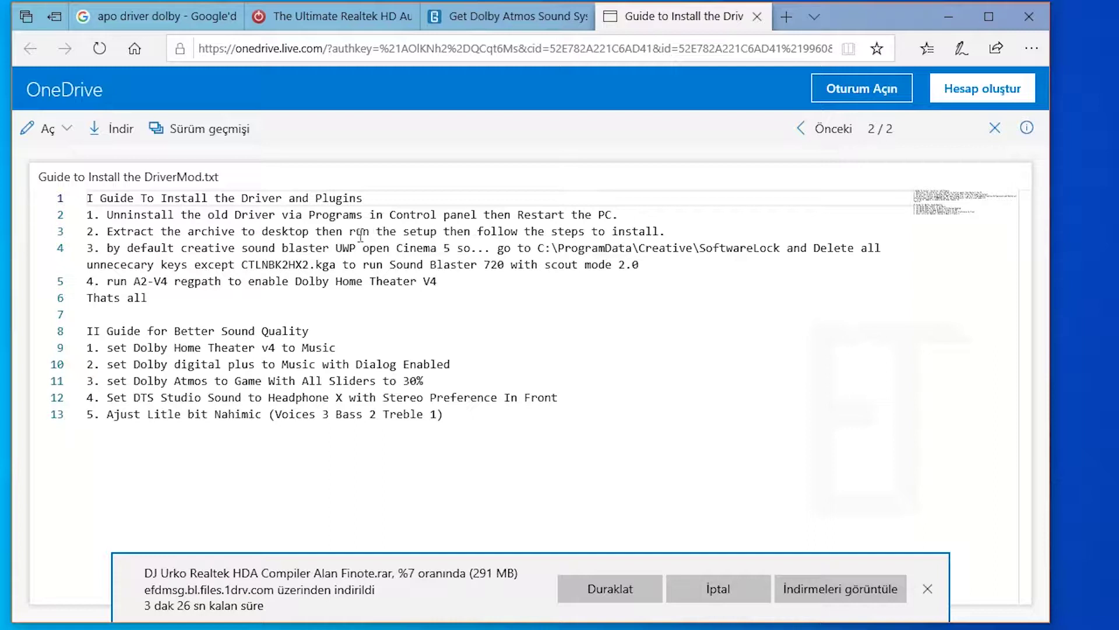
pyautogui.click(638, 247)
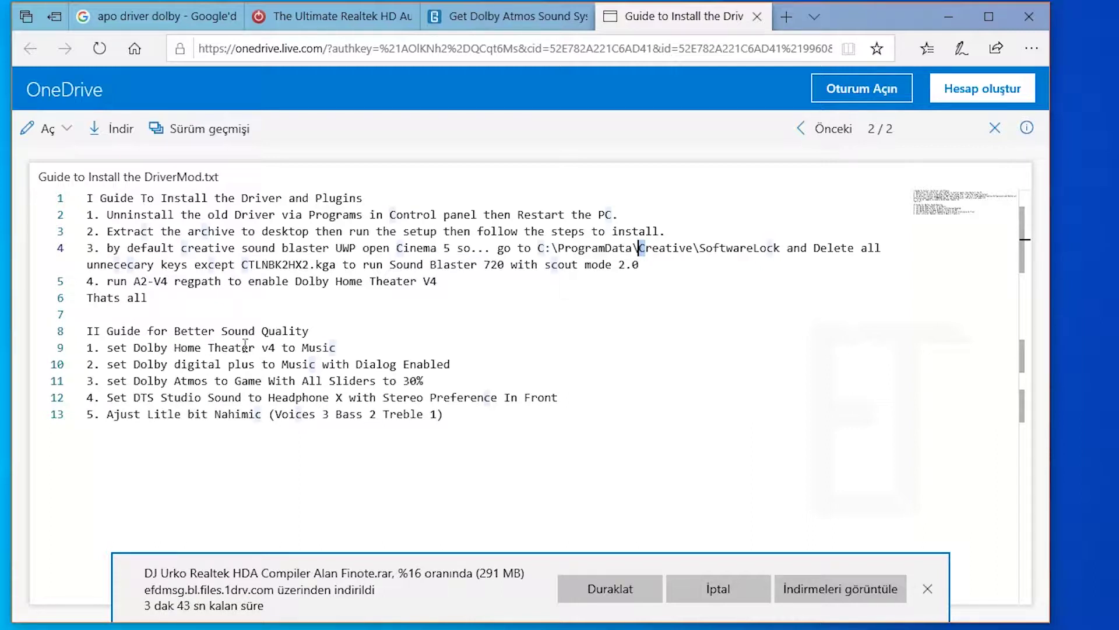
pyautogui.moveTo(142, 345); pyautogui.dragTo(288, 348)
pyautogui.click(289, 348)
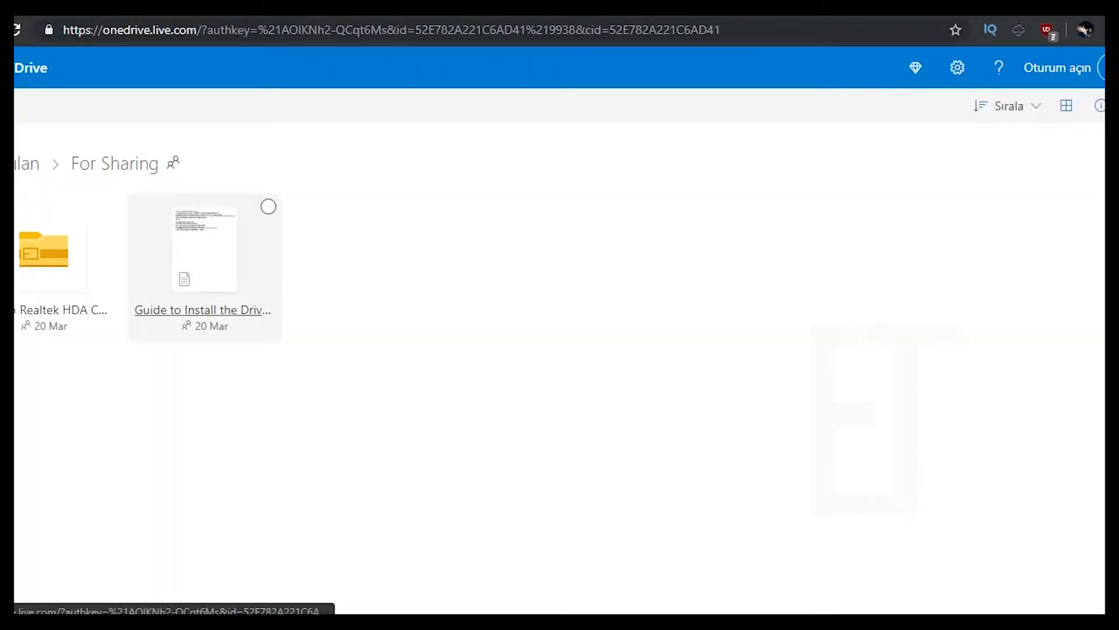
pyautogui.click(202, 310)
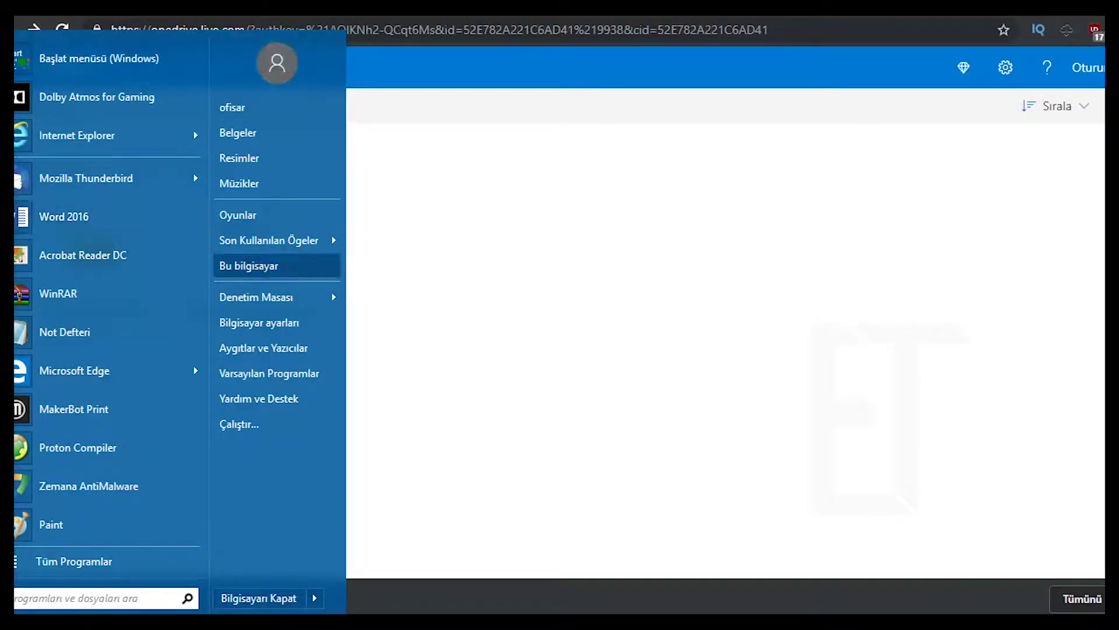
# Step: Open Computer Management for this PC and show Device Manager (Aygıt Yöneticisi)
pyautogui.rightClick(274, 267)
pyautogui.press('Escape')
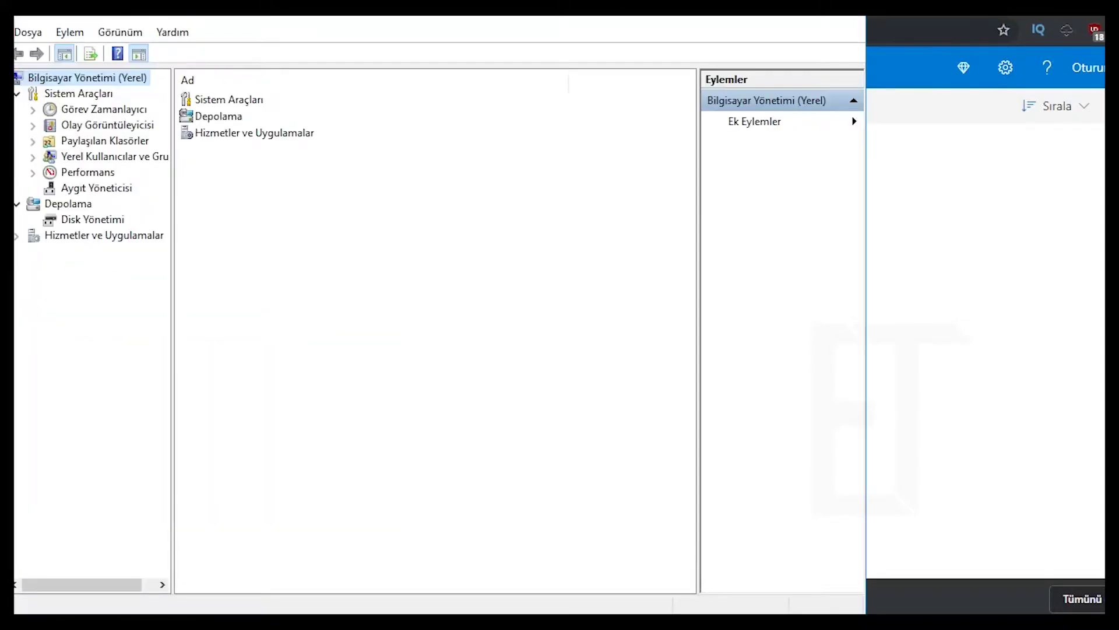
pyautogui.click(97, 188)
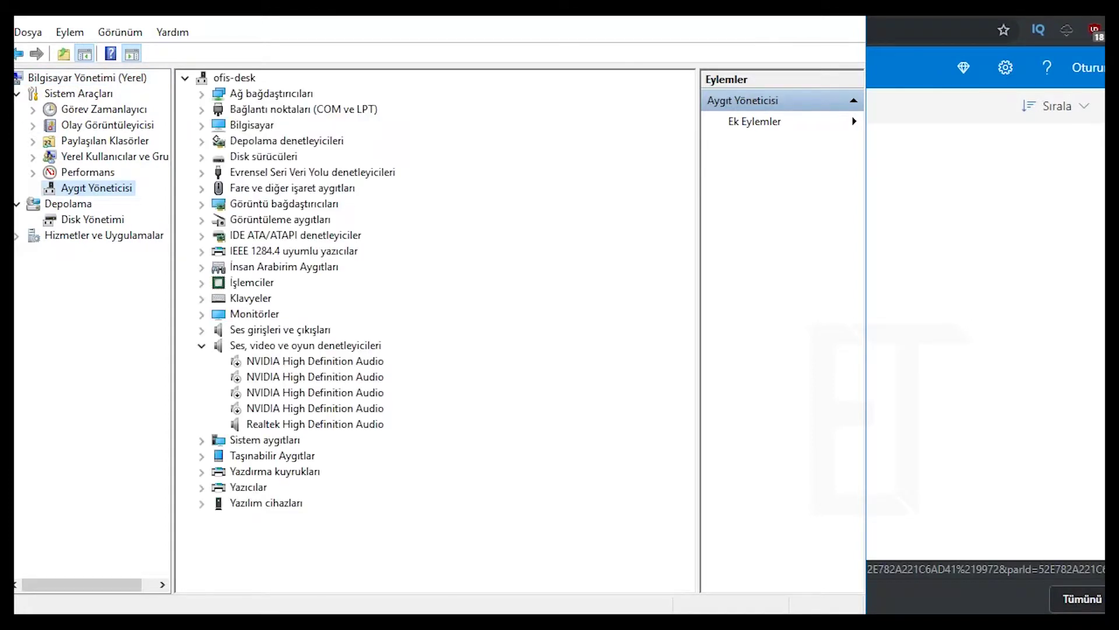
# Step: View the driver file details of the Realtek High Definition Audio device
pyautogui.doubleClick(314, 423)
pyautogui.click(330, 311)
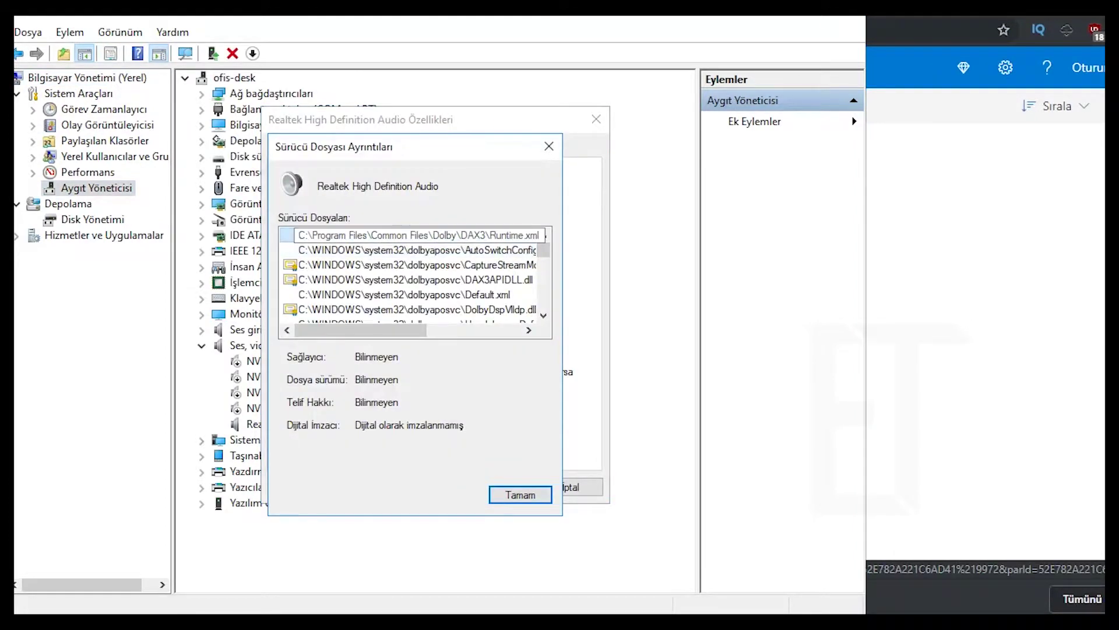
pyautogui.scroll(-3, 415, 274)
pyautogui.scroll(-3, 415, 274)
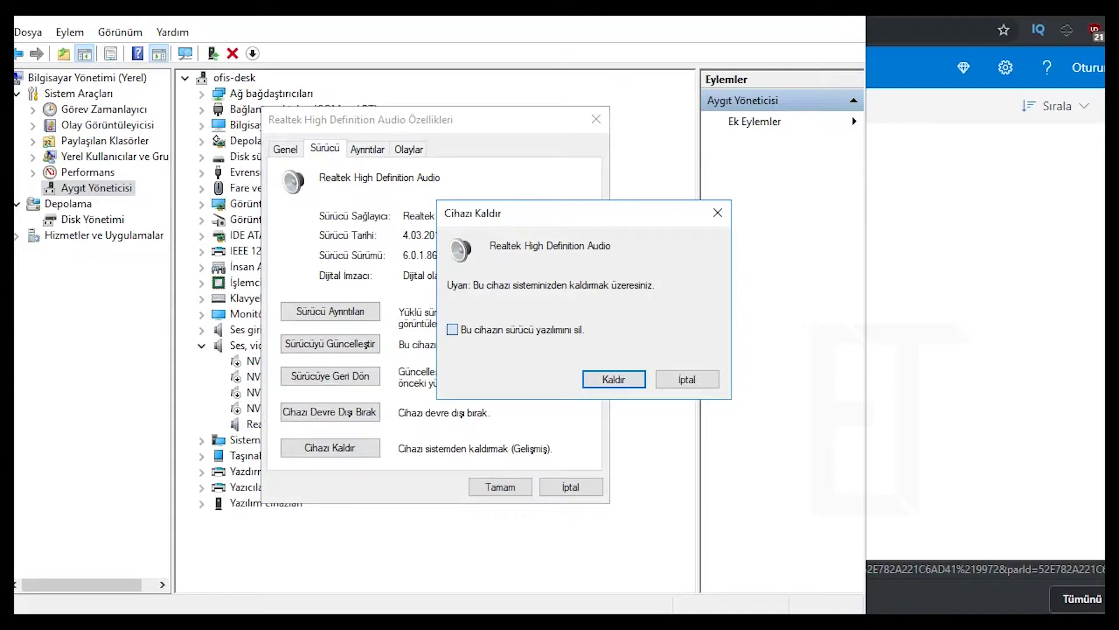
# Step: Uninstall the Realtek High Definition Audio device and delete its driver software as well
pyautogui.click(452, 329)
pyautogui.click(614, 379)
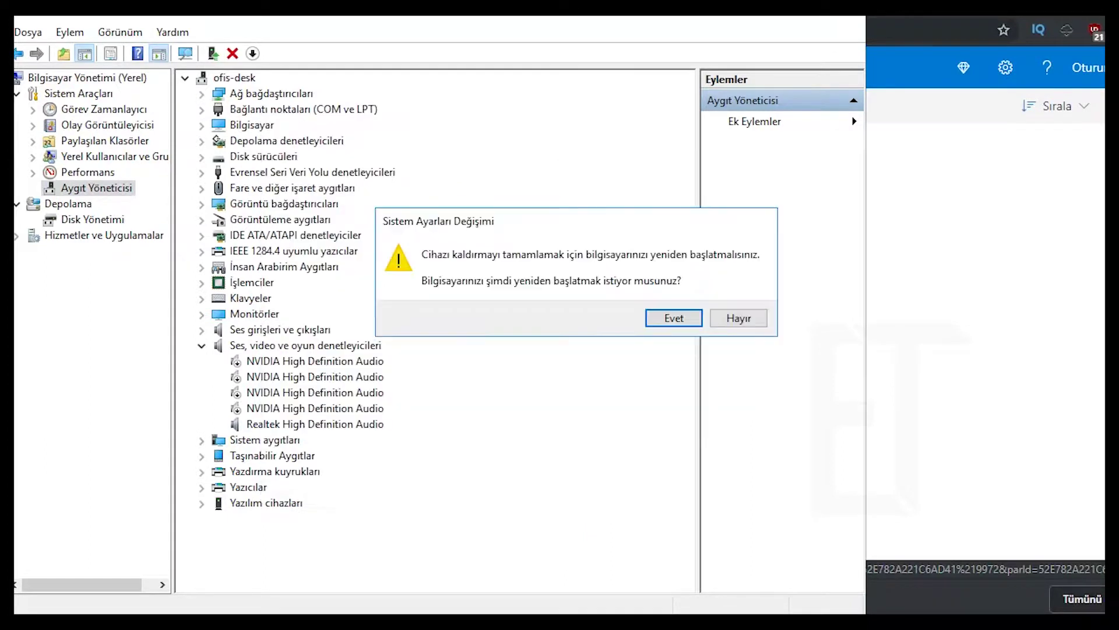
# Step: Decline the computer restart and, in Display Driver Uninstaller, dismiss the update notice and choose Ses Kartı as the device type
pyautogui.click(738, 317)
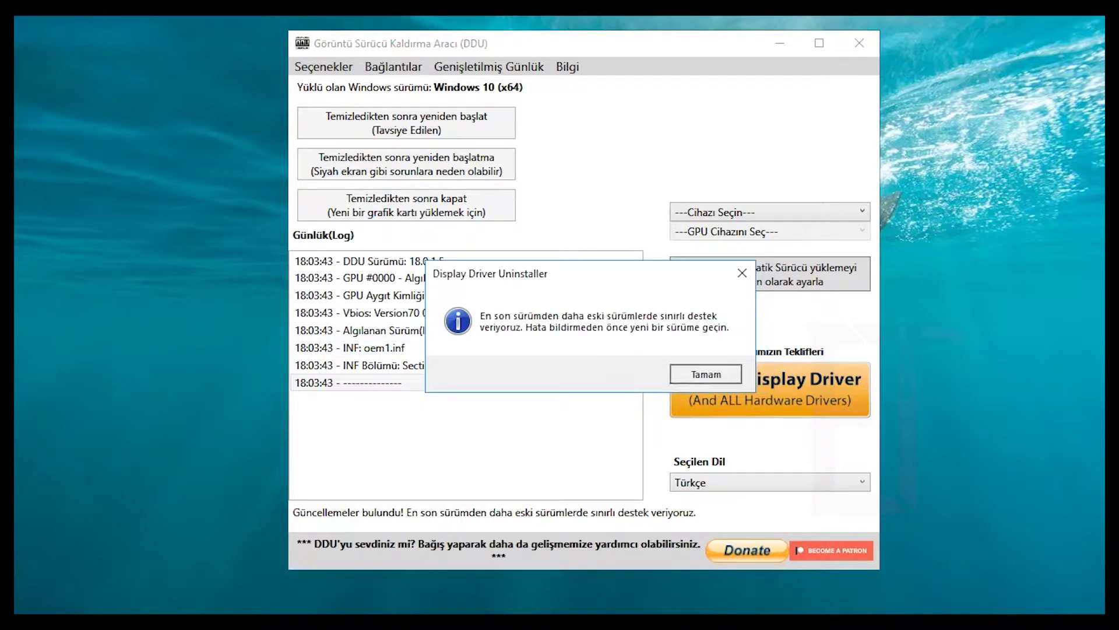
pyautogui.press('Return')
pyautogui.click(769, 212)
pyautogui.click(699, 249)
pyautogui.click(1038, 621)
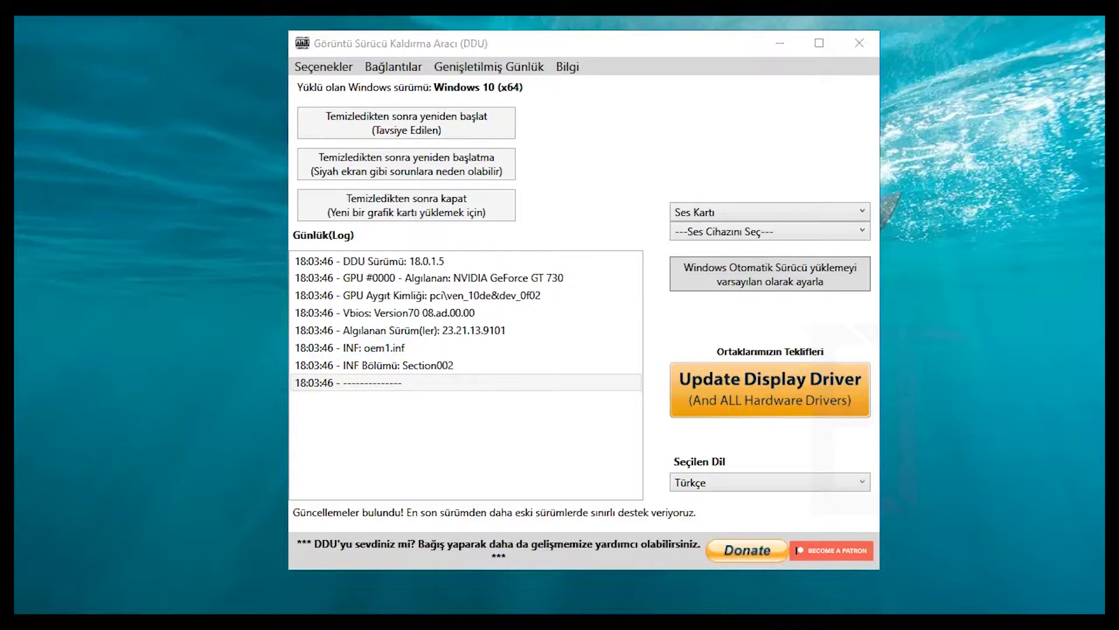
pyautogui.press('Escape')
# Step: Clean the SOUNDBLASTER (WIP) audio drivers and the REALTEK (WIP) audio drivers, both without restarting
pyautogui.click(769, 231)
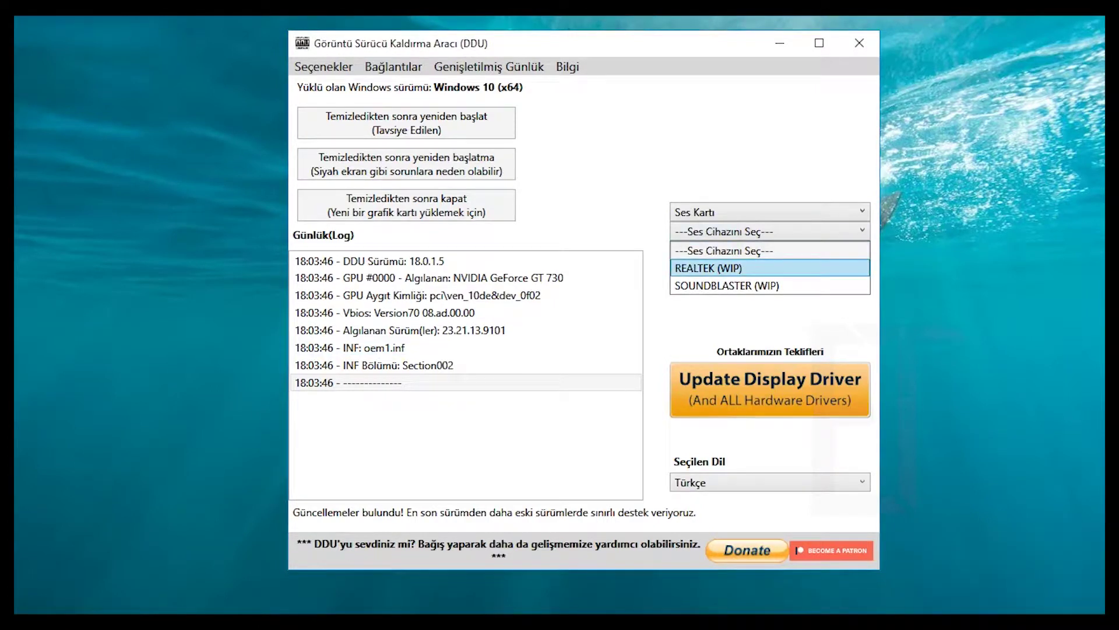
pyautogui.click(729, 285)
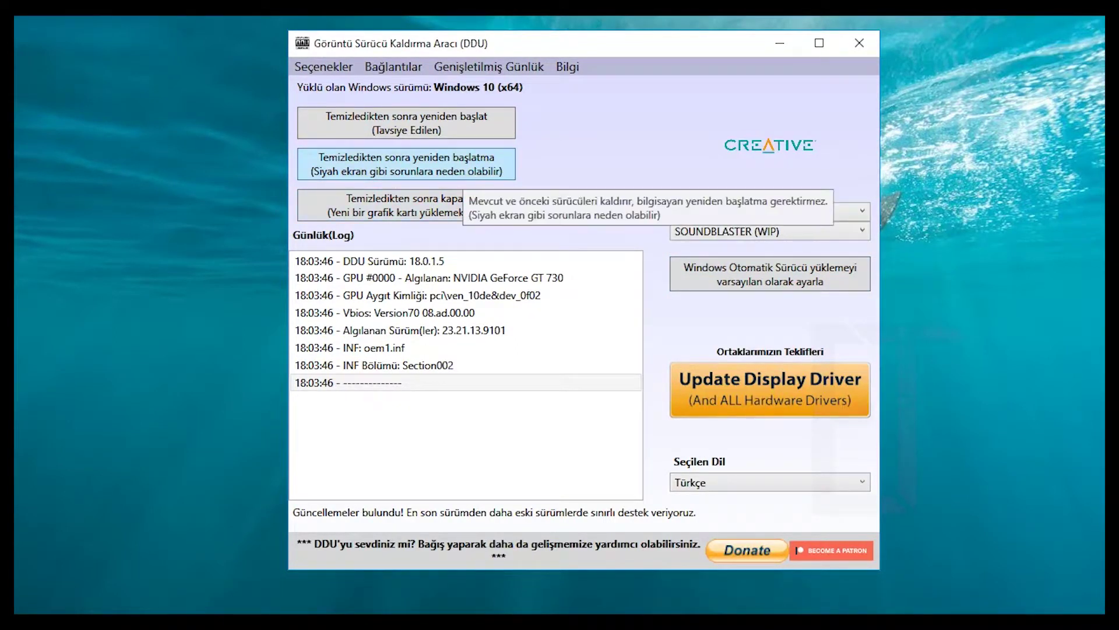
pyautogui.click(457, 172)
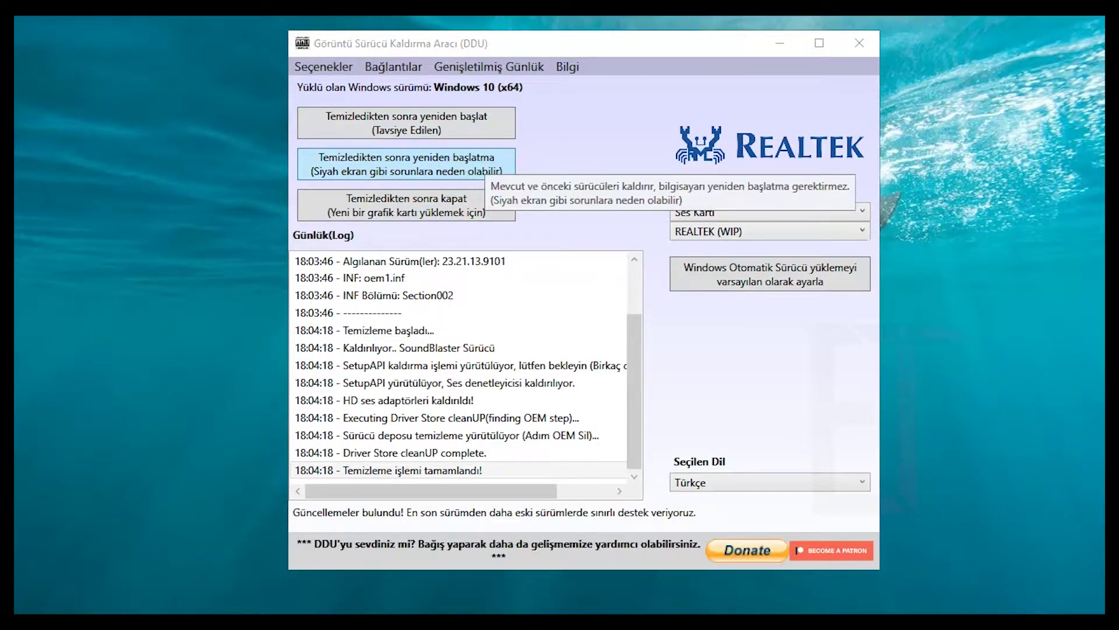
pyautogui.click(483, 168)
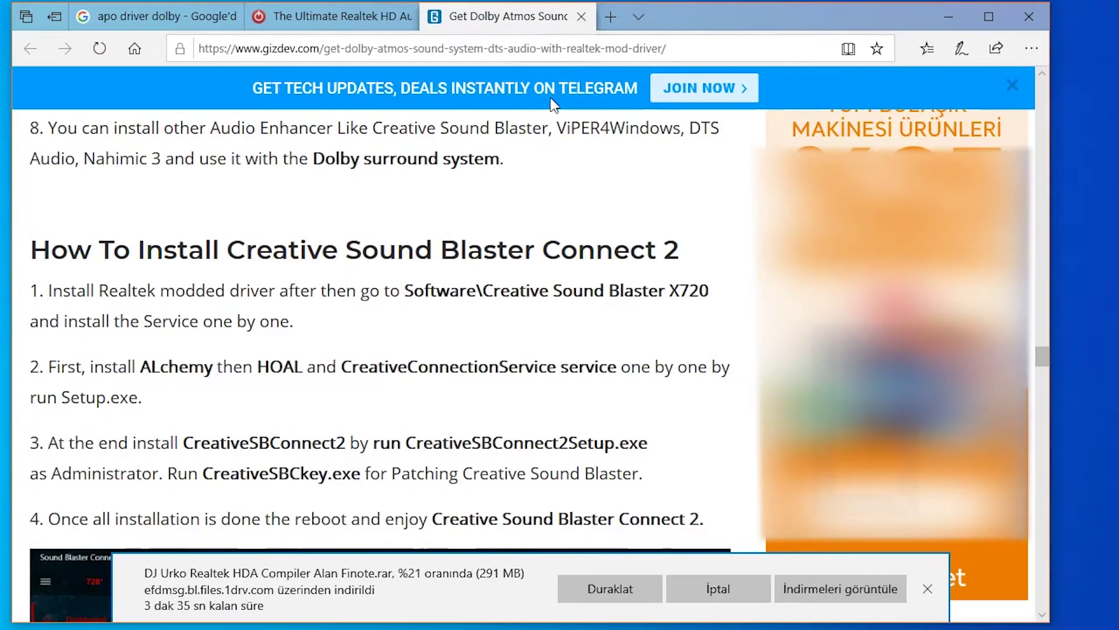
# Step: Read the GizDev instructions for Creative Sound Blaster Connect 2 and DTS Audio, close that page and look over the TechPowerUp thread
pyautogui.scroll(-15, 517, 230)
pyautogui.scroll(-8, 517, 230)
pyautogui.scroll(18, 517, 233)
pyautogui.scroll(5, 458, 291)
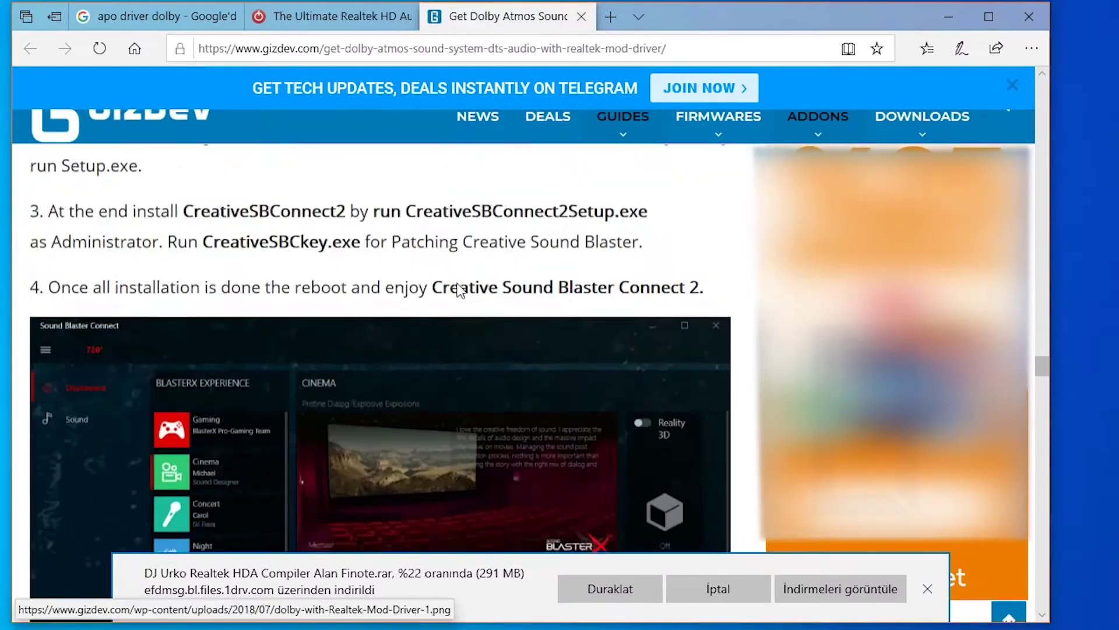
pyautogui.scroll(-3, 459, 291)
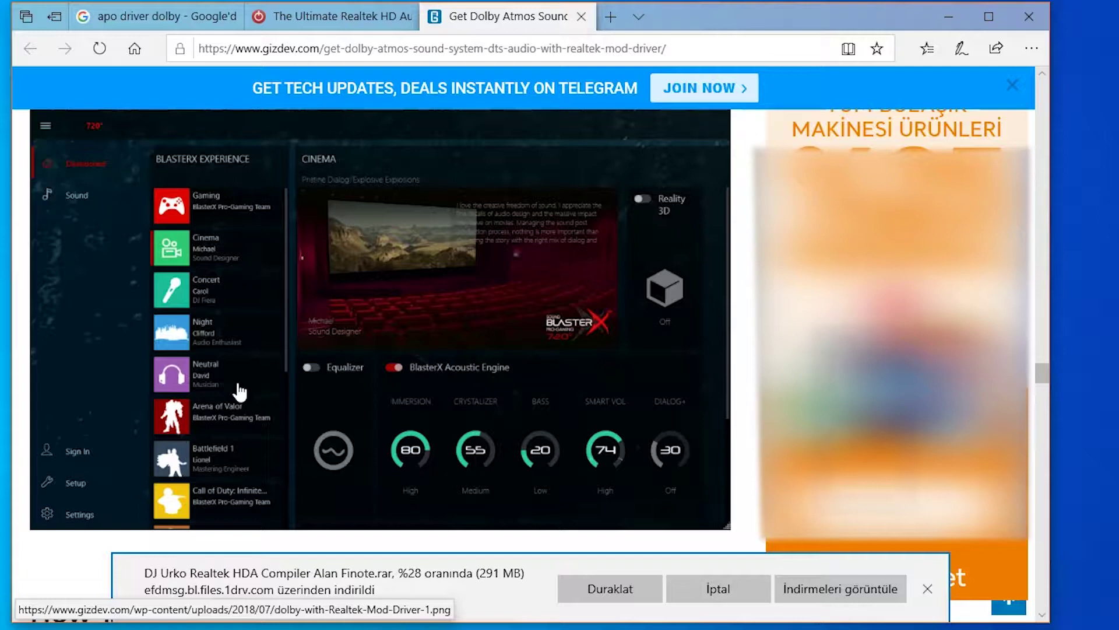
pyautogui.scroll(-1, 340, 362)
pyautogui.scroll(-5, 339, 362)
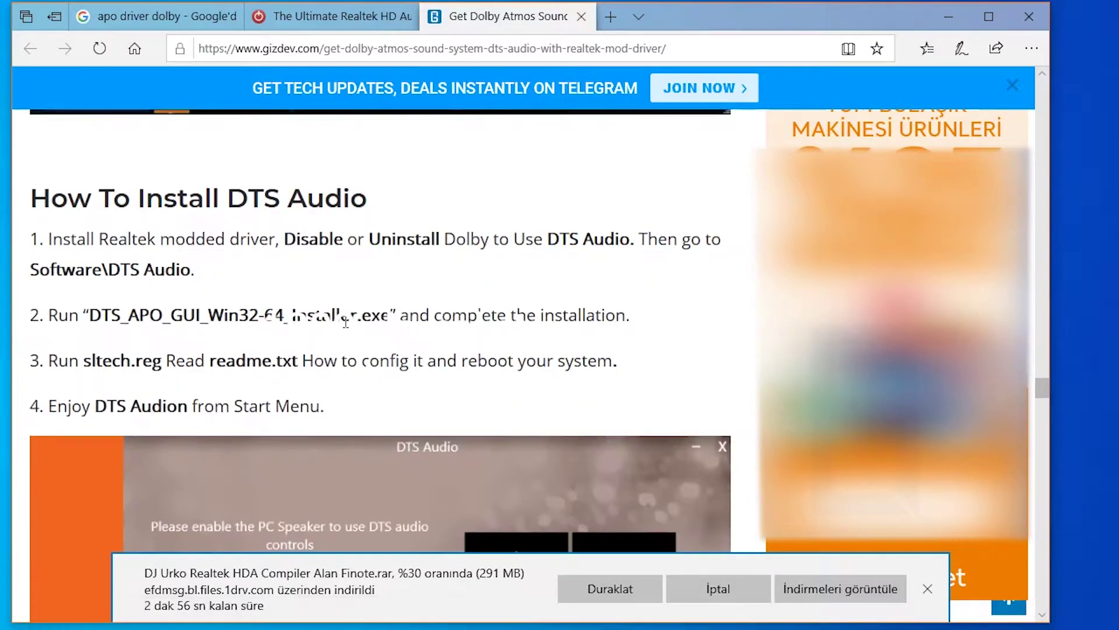
pyautogui.scroll(8, 340, 362)
pyautogui.click(582, 23)
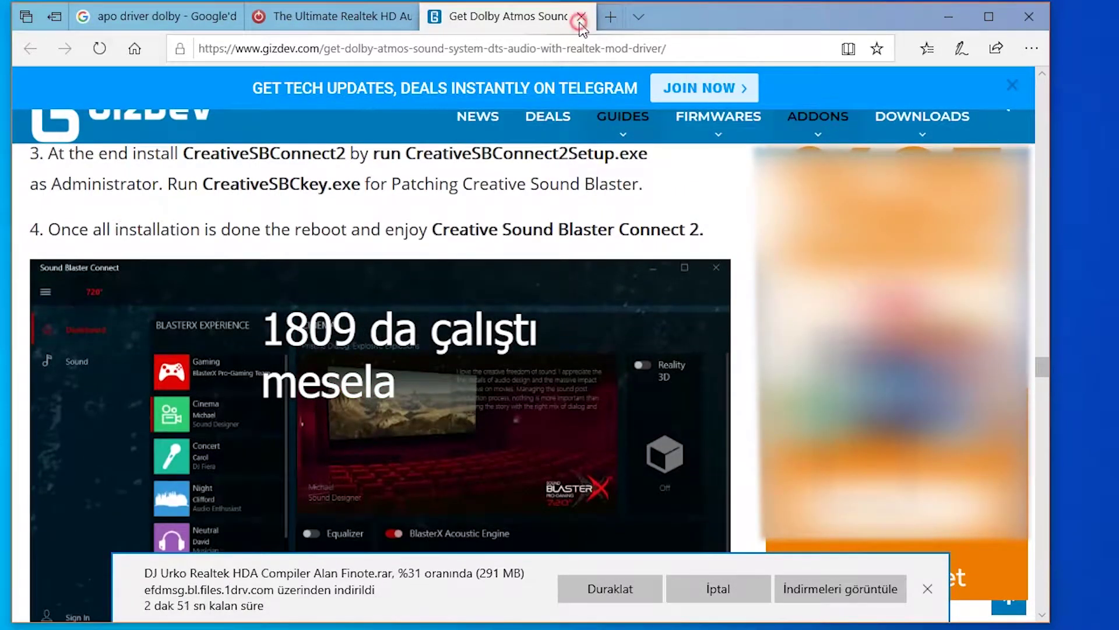
pyautogui.scroll(-4, 457, 287)
pyautogui.scroll(6, 455, 285)
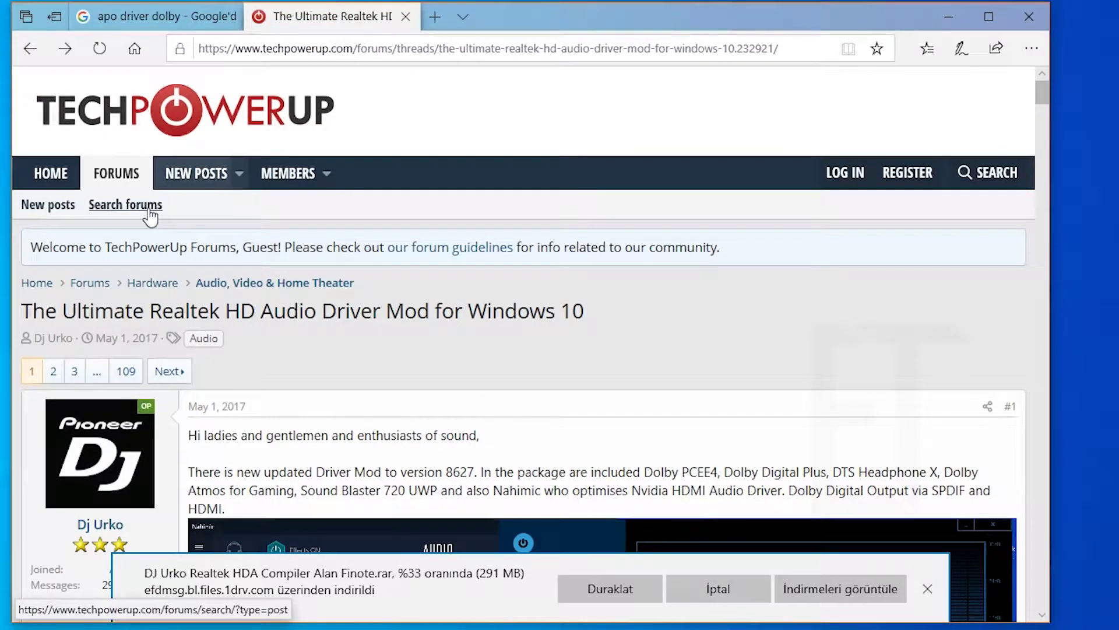
# Step: Search Google for "github AAF dolby" and look through the DolbyDev Universal_Windows_App repository
pyautogui.click(232, 16)
pyautogui.scroll(-6, 215, 159)
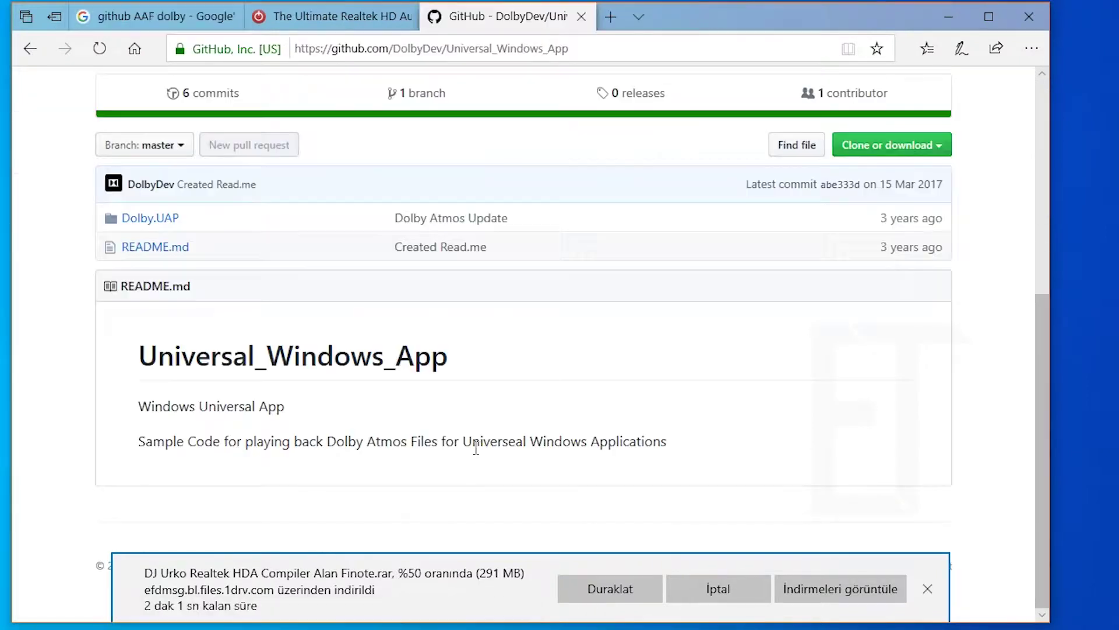
pyautogui.scroll(6, 467, 449)
pyautogui.scroll(-6, 239, 226)
pyautogui.scroll(6, 240, 226)
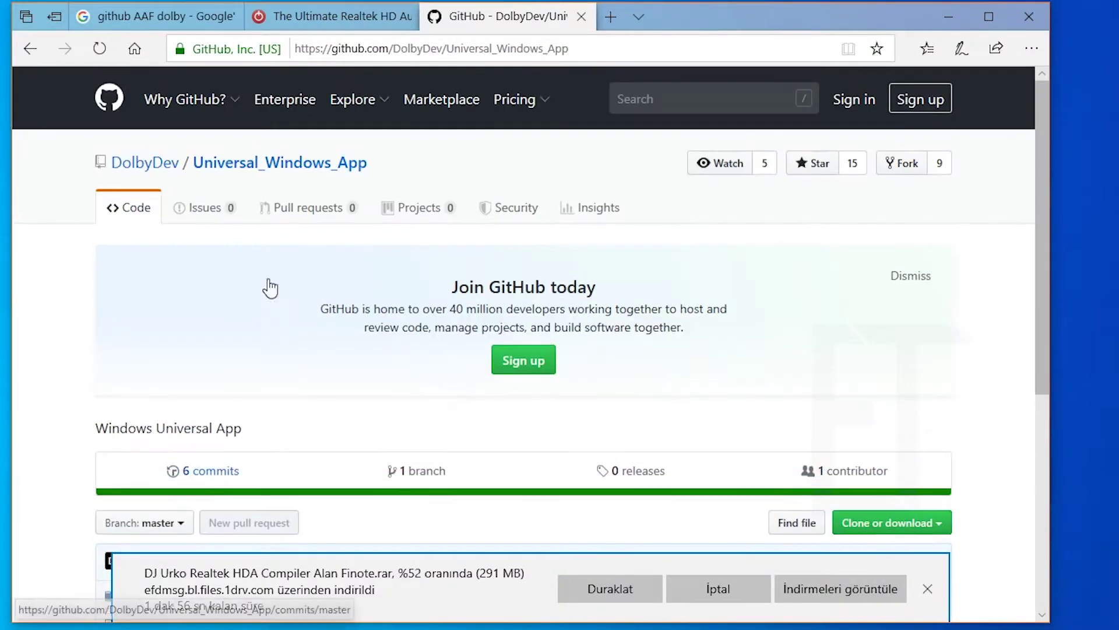
pyautogui.click(210, 16)
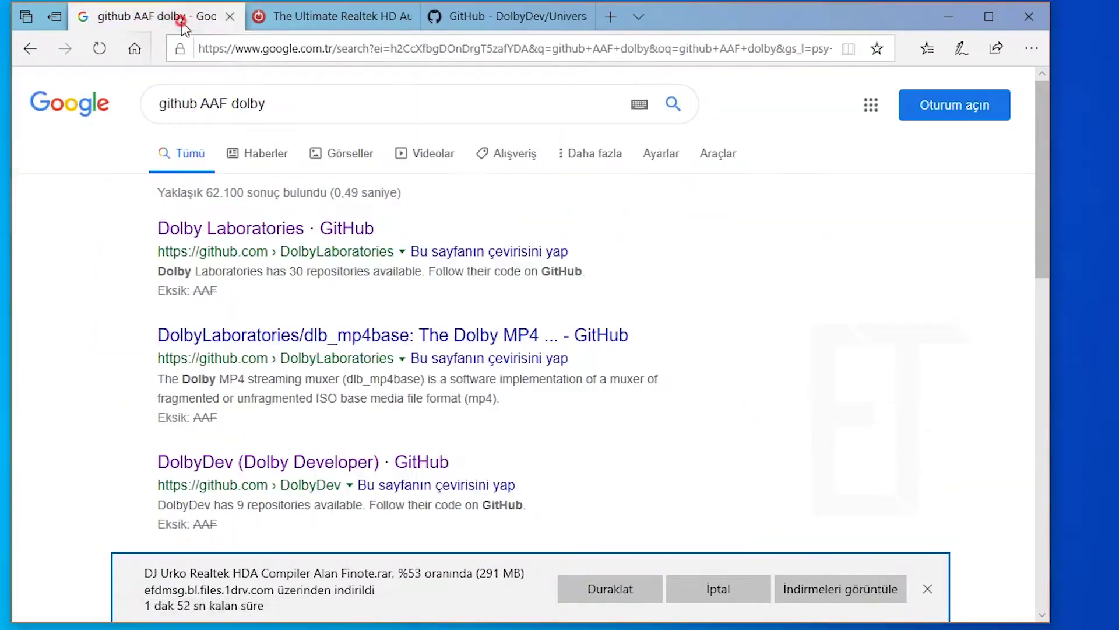
# Step: Search Google for the mod author's Realtek repository on GitHub and open the AAFRealtekMod result in a new tab
pyautogui.hotkey('alt', 'Tab')
pyautogui.rightClick(286, 129)
pyautogui.click(324, 161)
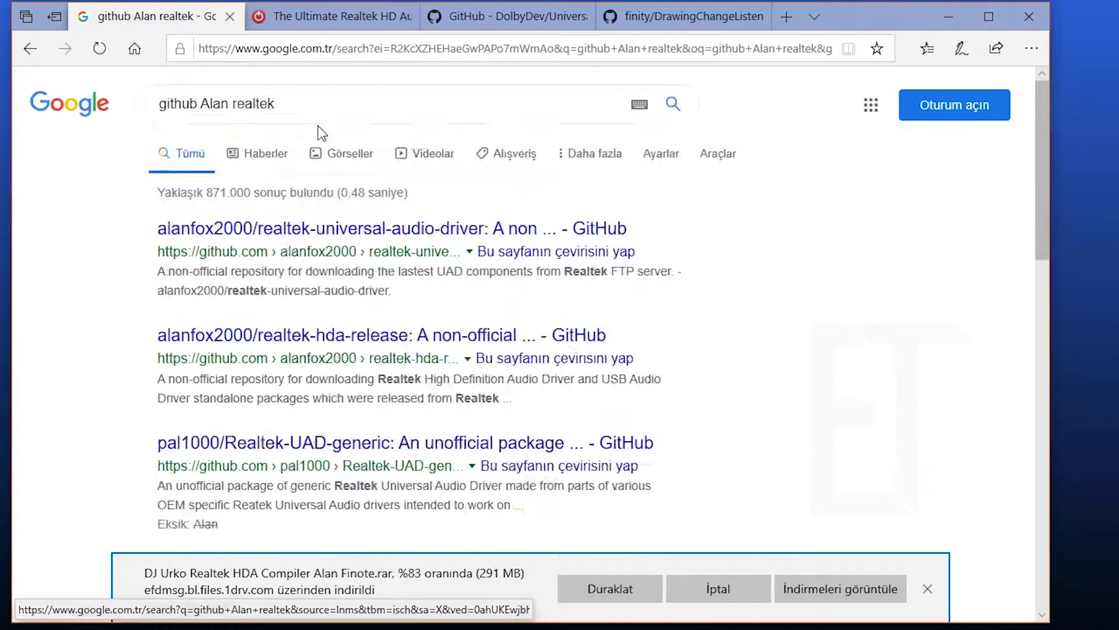
pyautogui.scroll(-5, 318, 233)
pyautogui.scroll(5, 310, 177)
pyautogui.scroll(-8, 312, 114)
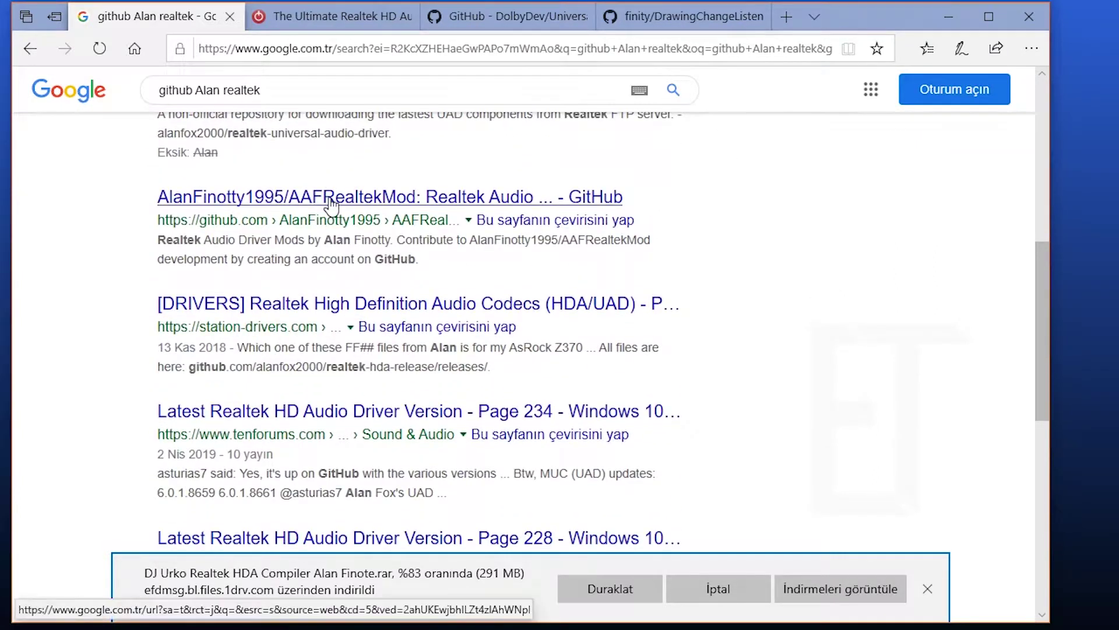
pyautogui.middleClick(330, 203)
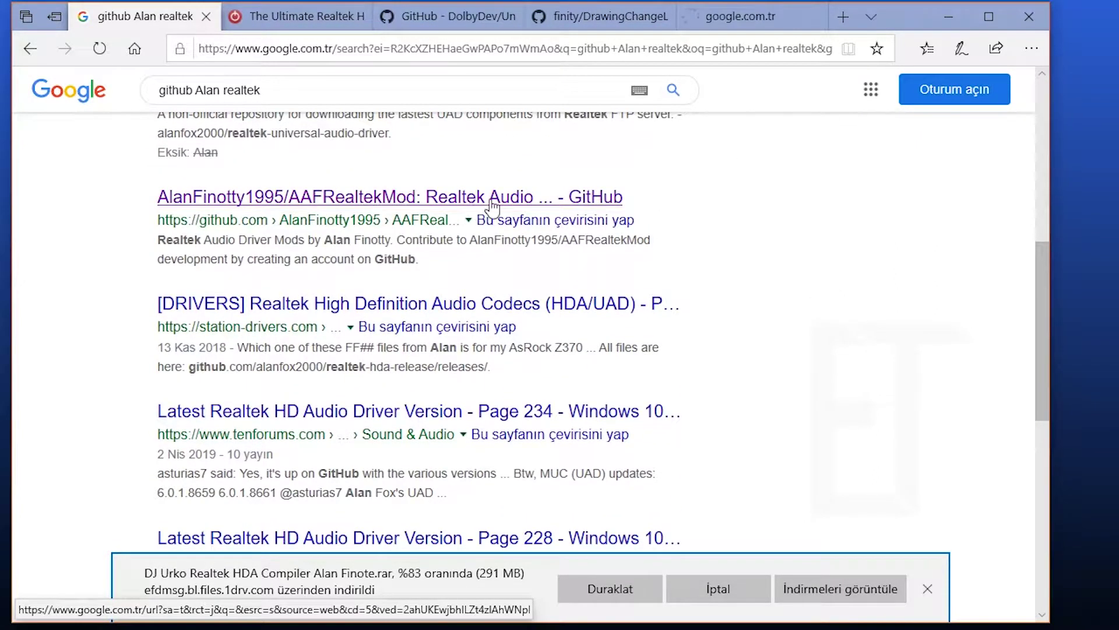
# Step: Close the GitHub pages for DolbyDev and finity, leaving the AAFRealtekMod repository open
pyautogui.click(575, 17)
pyautogui.click(511, 17)
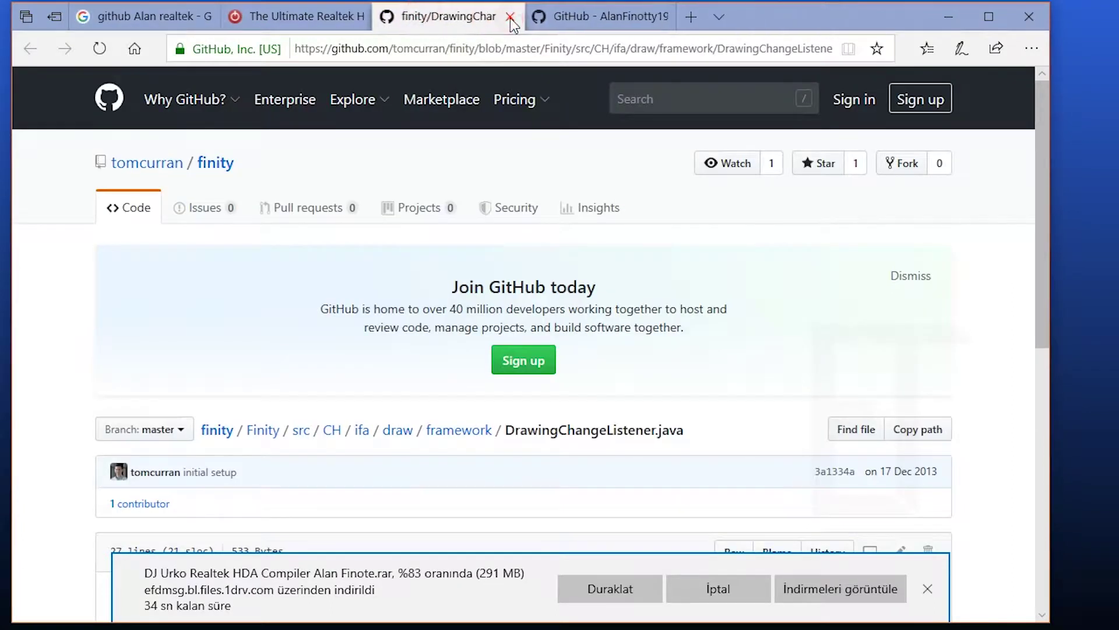
pyautogui.click(511, 16)
# Step: Examine the AAFRealtekMod repository's files and commit history, including the Certificate Installer Command-Line Updated commit
pyautogui.scroll(-5, 392, 283)
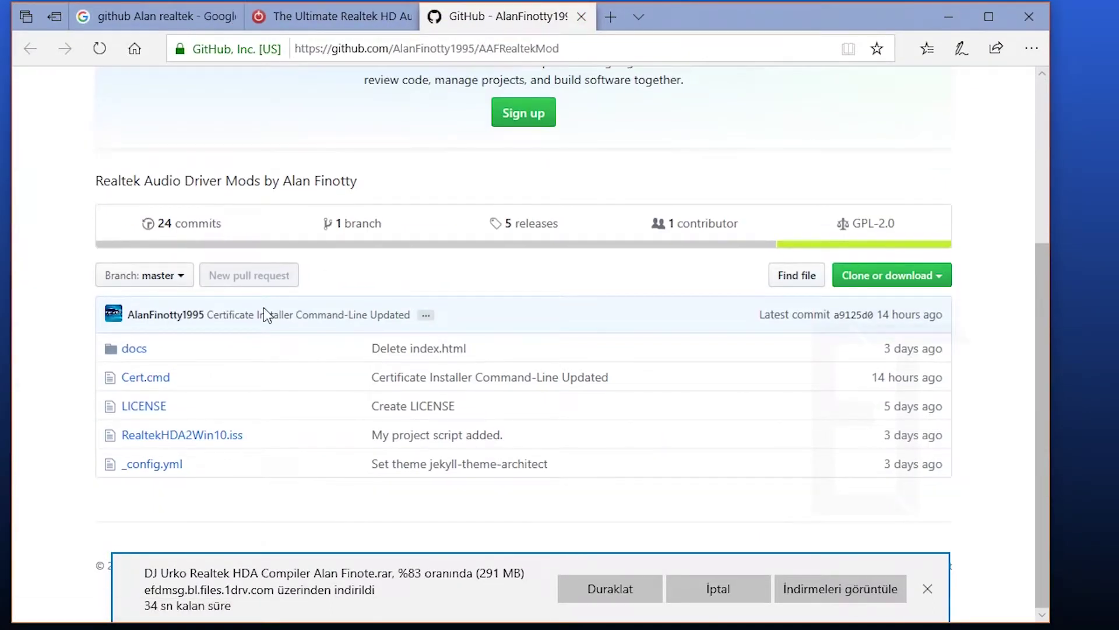
pyautogui.click(166, 316)
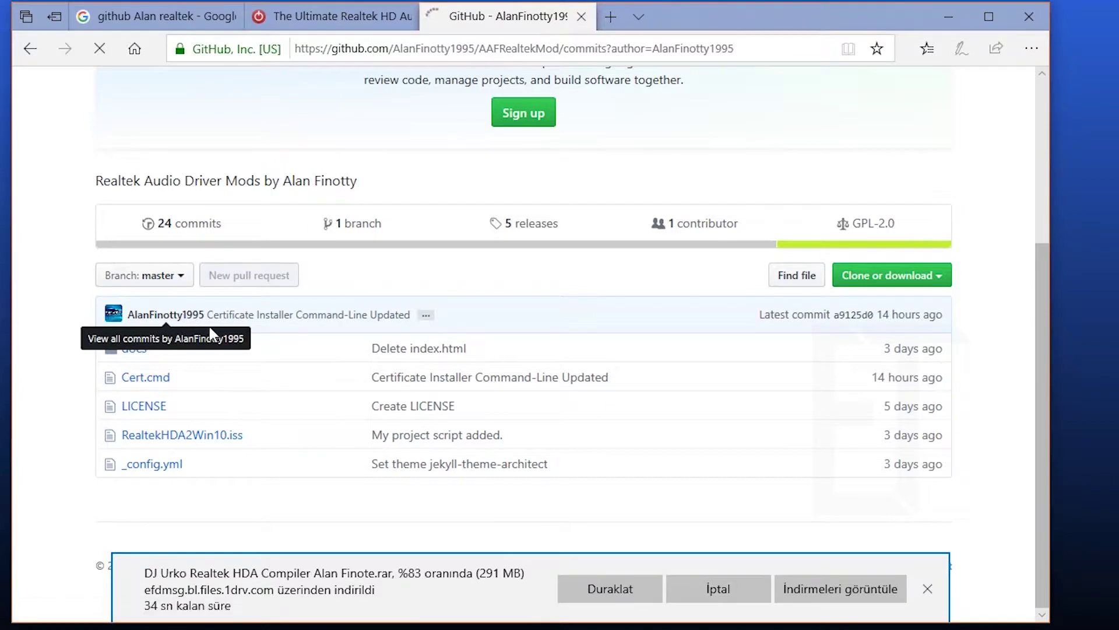
pyautogui.scroll(-2, 239, 332)
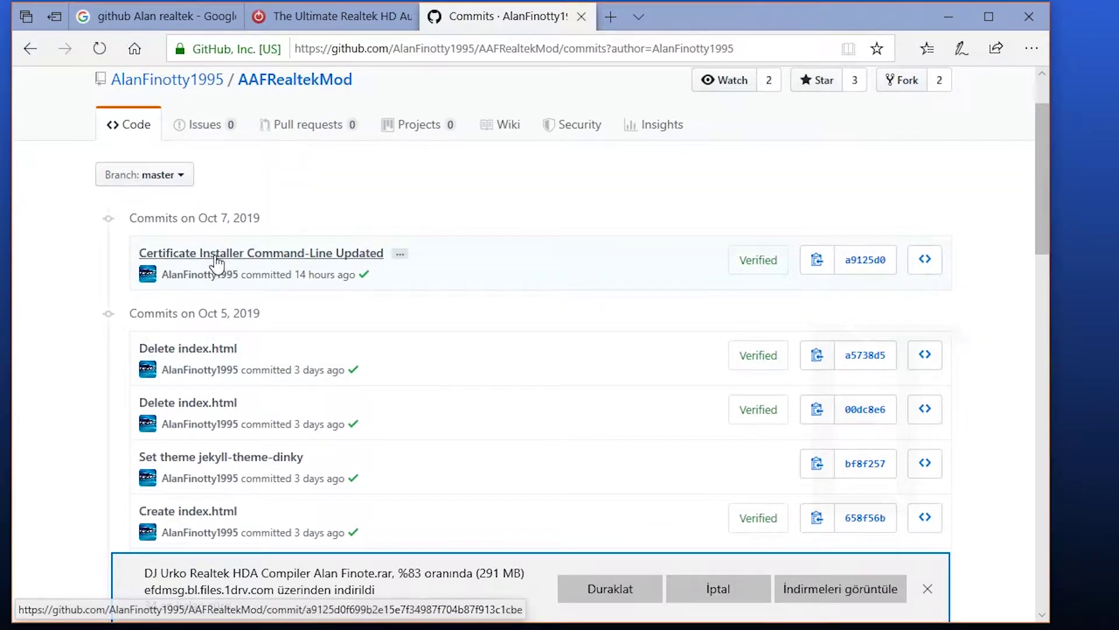
pyautogui.scroll(-2, 244, 261)
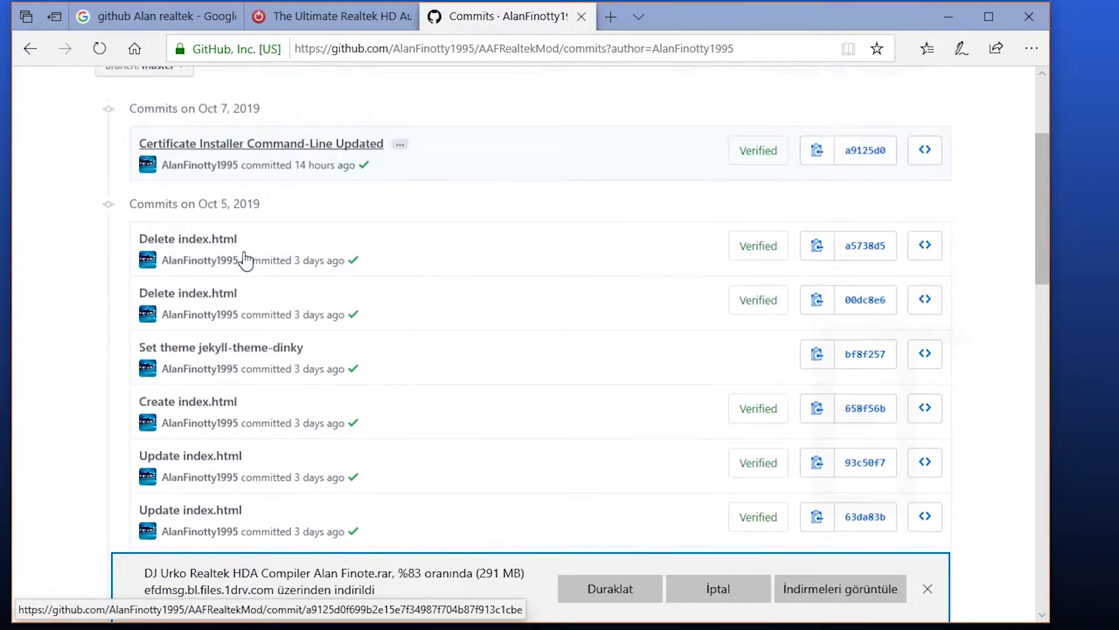
pyautogui.scroll(-12, 89, 265)
pyautogui.scroll(-2, 97, 299)
pyautogui.click(195, 247)
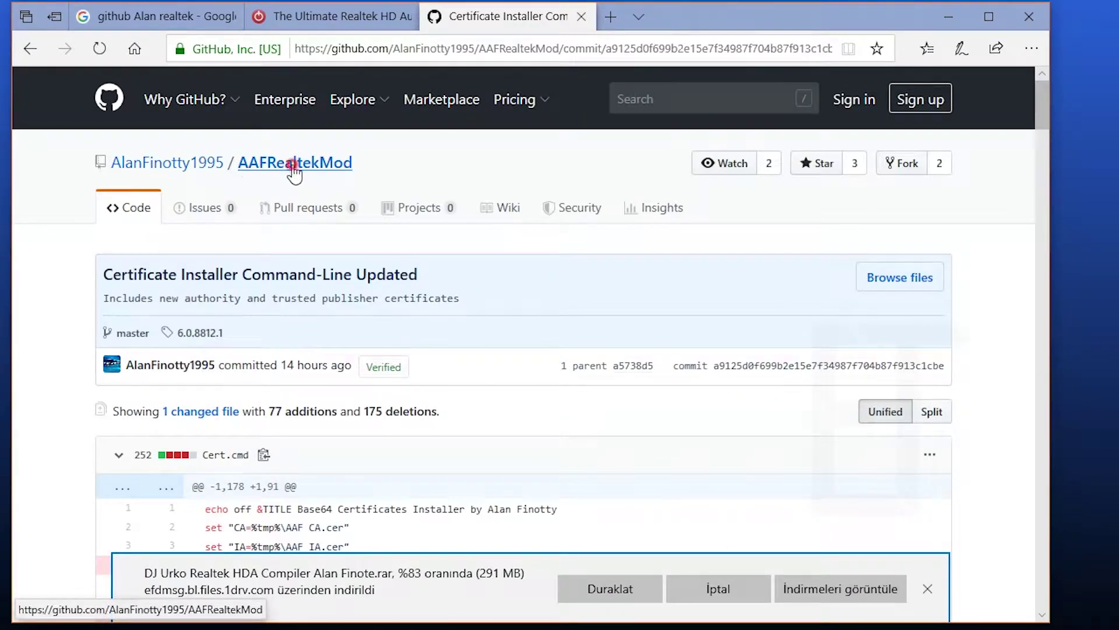
pyautogui.click(292, 166)
pyautogui.scroll(-4, 338, 304)
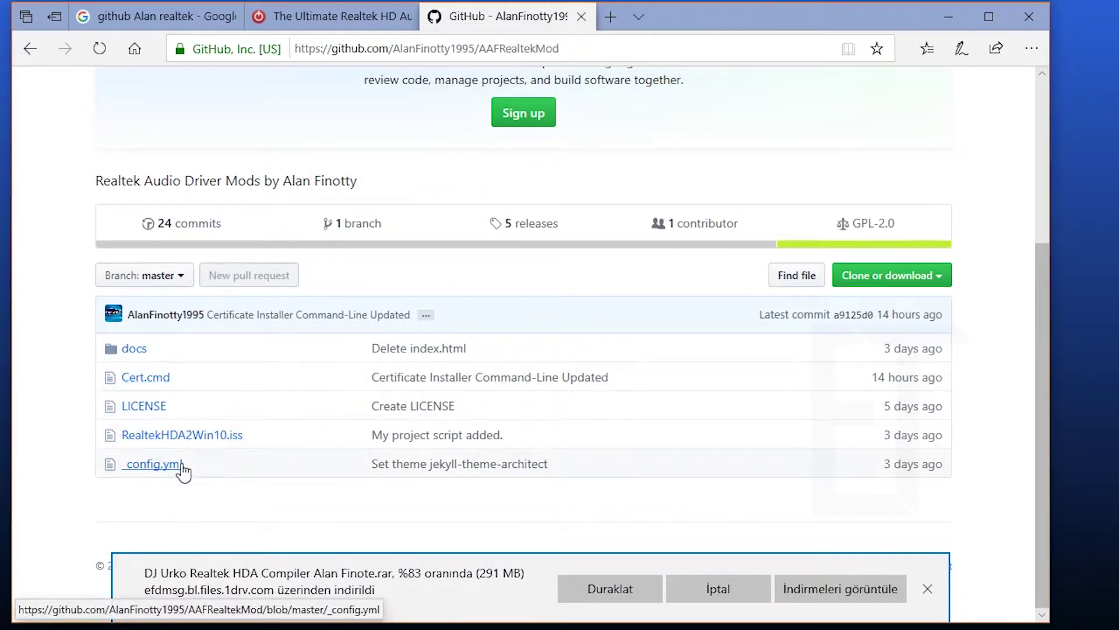
pyautogui.hotkey('alt', 'Left')
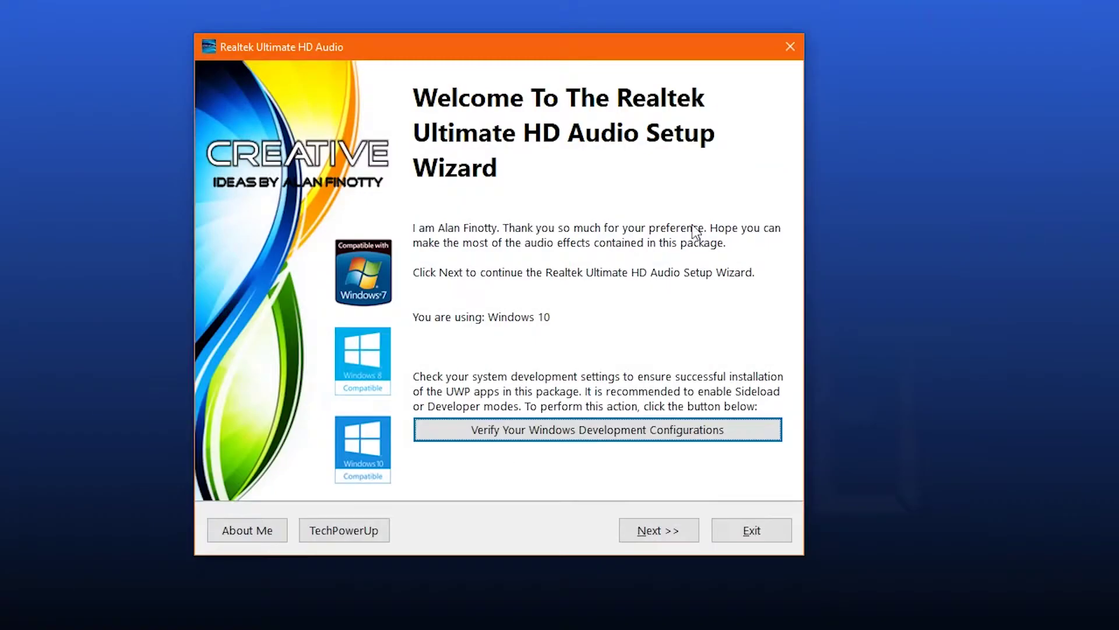
# Step: Verify the Windows development configurations from the setup wizard, checking that Geliştirici modu is selected, and return to the wizard
pyautogui.click(580, 435)
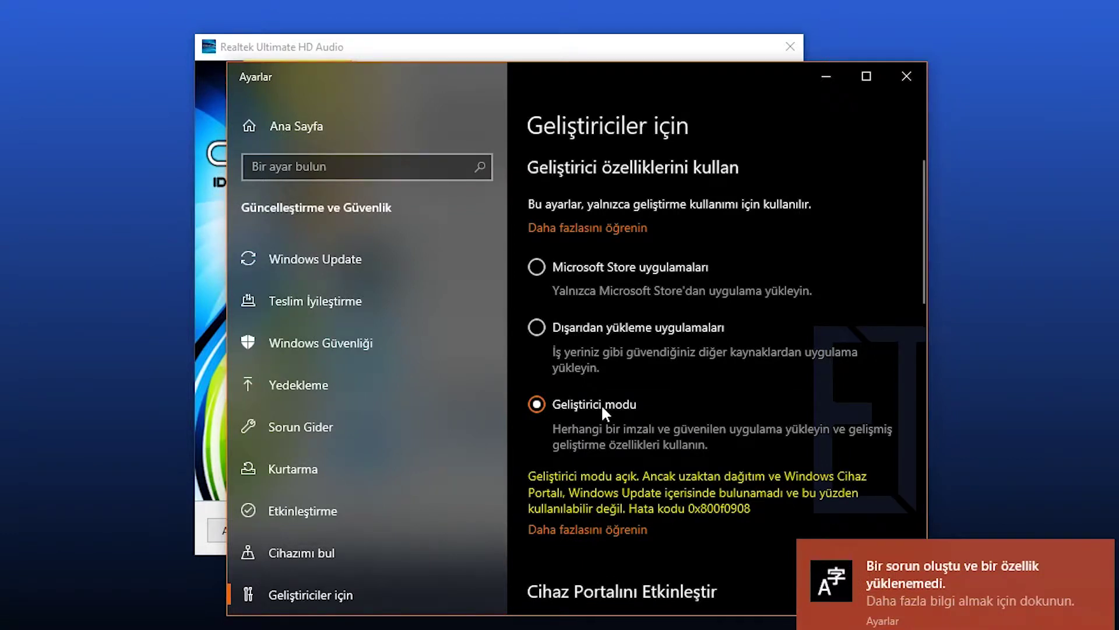
pyautogui.scroll(-5, 604, 418)
pyautogui.scroll(5, 606, 418)
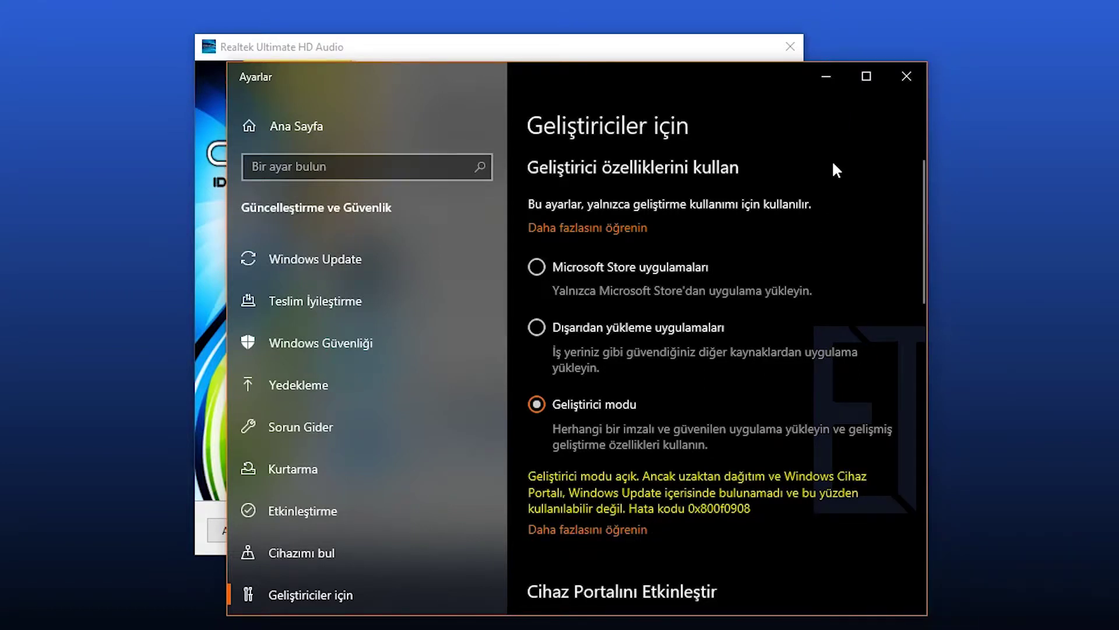
pyautogui.click(835, 81)
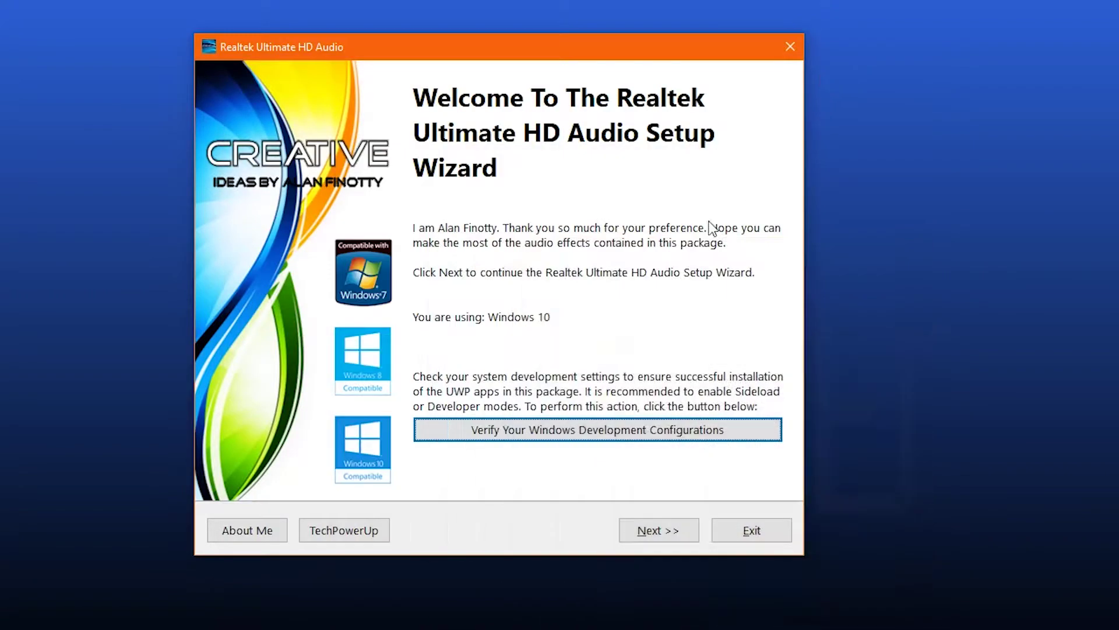
# Step: Start the Realtek Ultimate HD Audio installation with Sound Blaster Connect, BlasterX 720°, A-Volute Nahimic 3 and Dolby ATMOS included
pyautogui.click(670, 527)
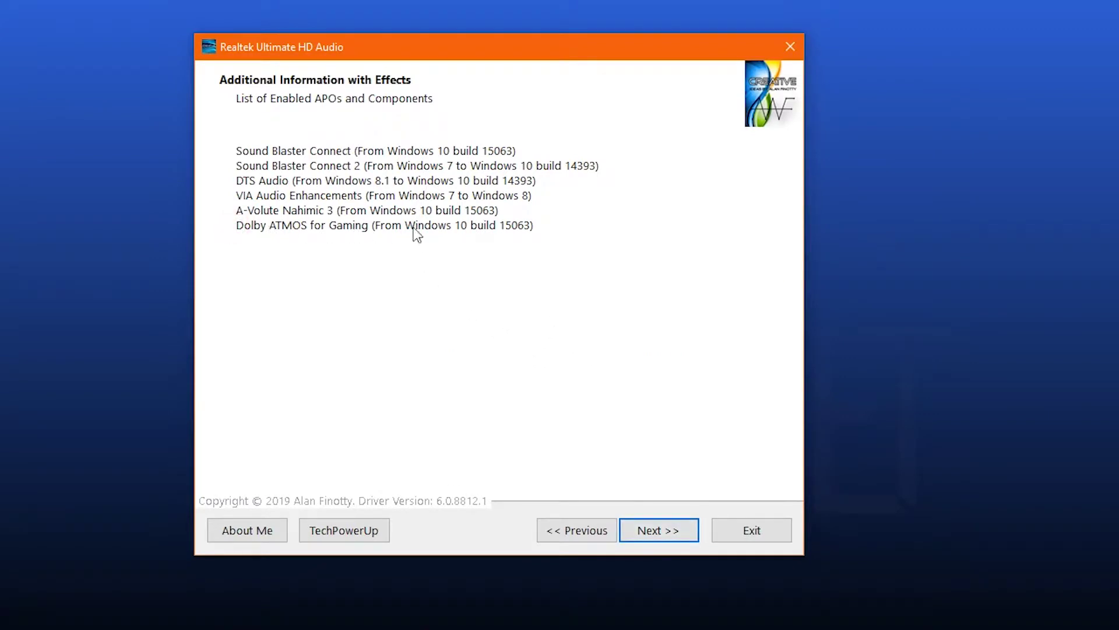
pyautogui.click(634, 530)
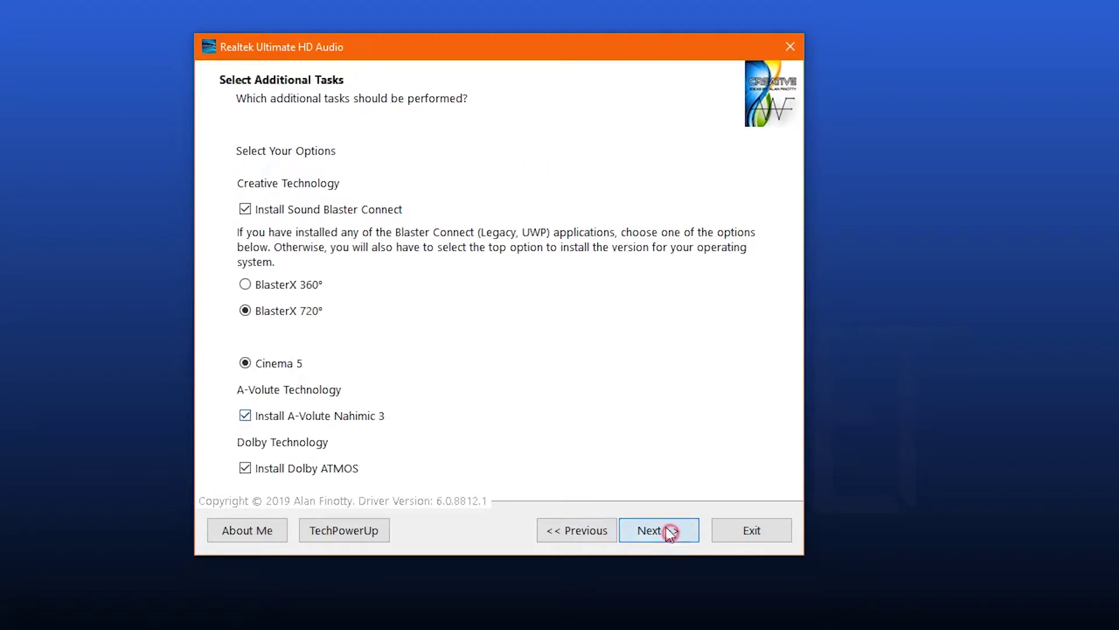
pyautogui.click(317, 211)
pyautogui.click(338, 415)
pyautogui.click(640, 533)
pyautogui.click(662, 535)
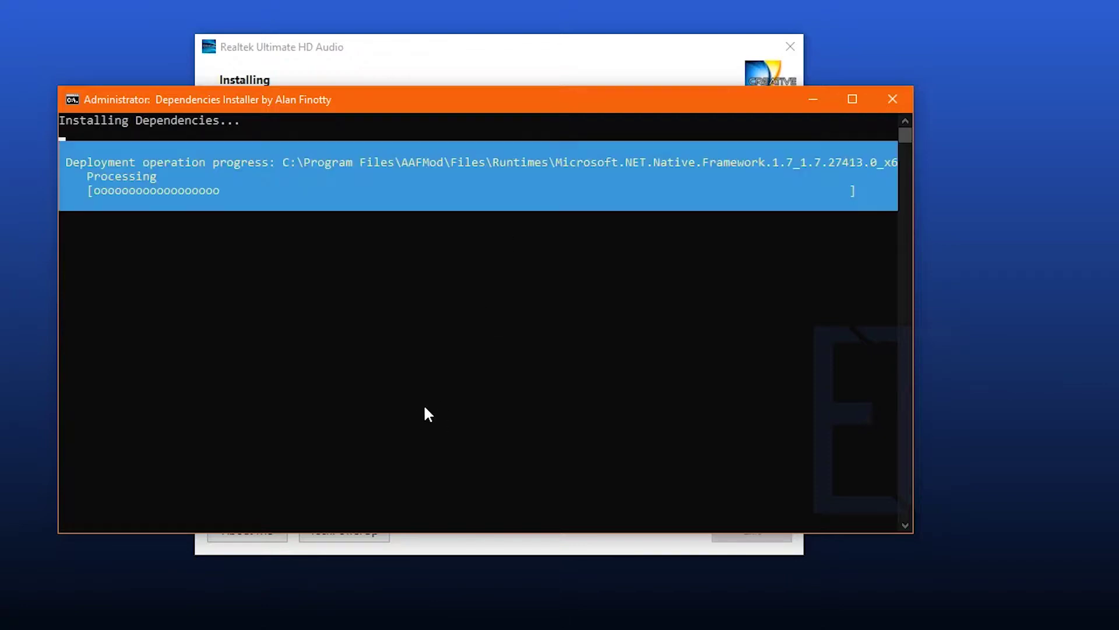
# Step: Check the Windows version in the Windows Hakkında dialog and close it
pyautogui.press('super+r')
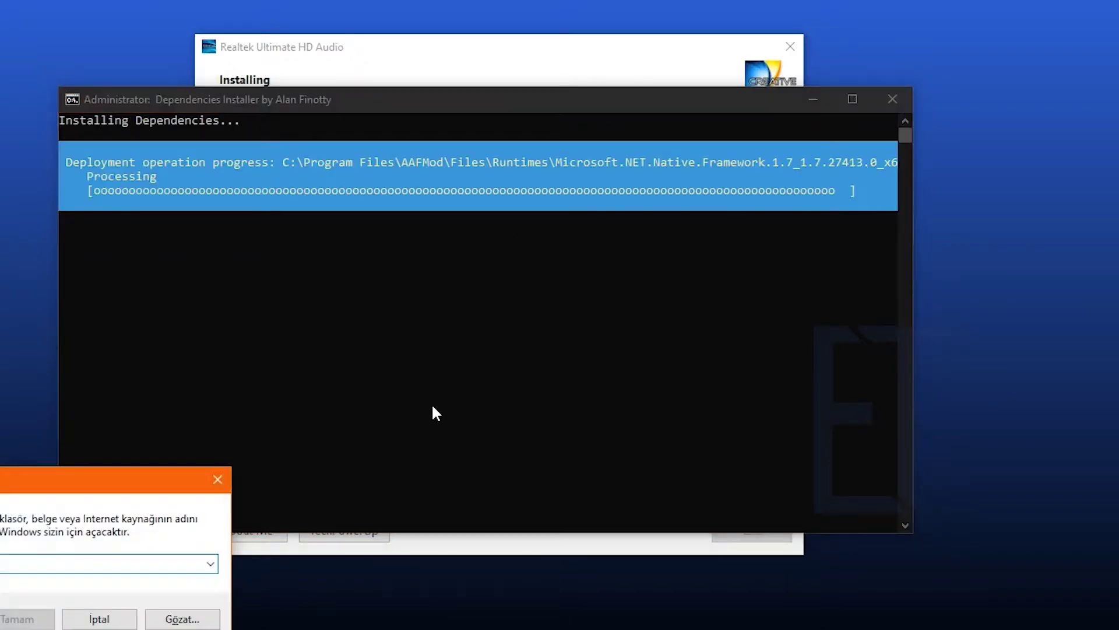
pyautogui.hotkey('ctrl', 'v')
pyautogui.press('Return')
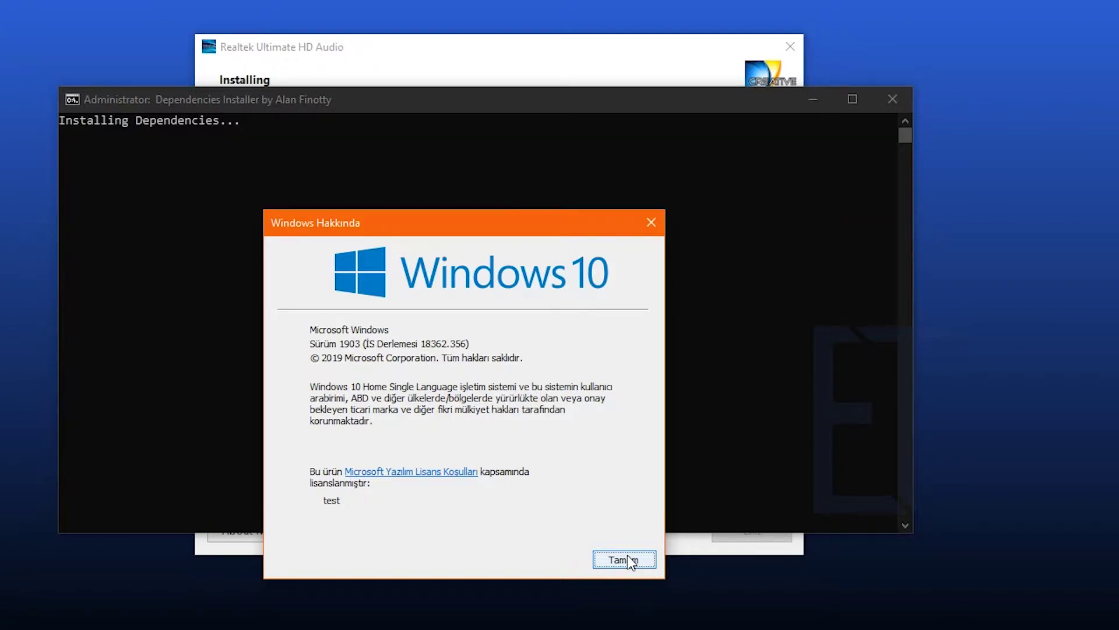
pyautogui.click(628, 561)
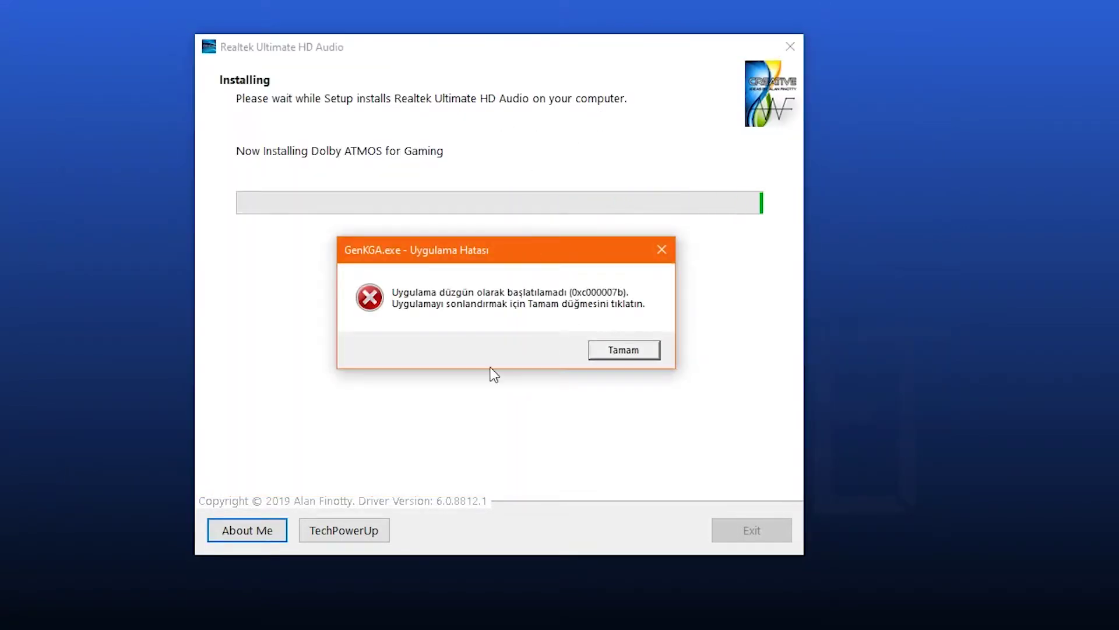
# Step: Dismiss the GenKGA and GenKGA3 application errors and decline restarting the PC
pyautogui.click(613, 351)
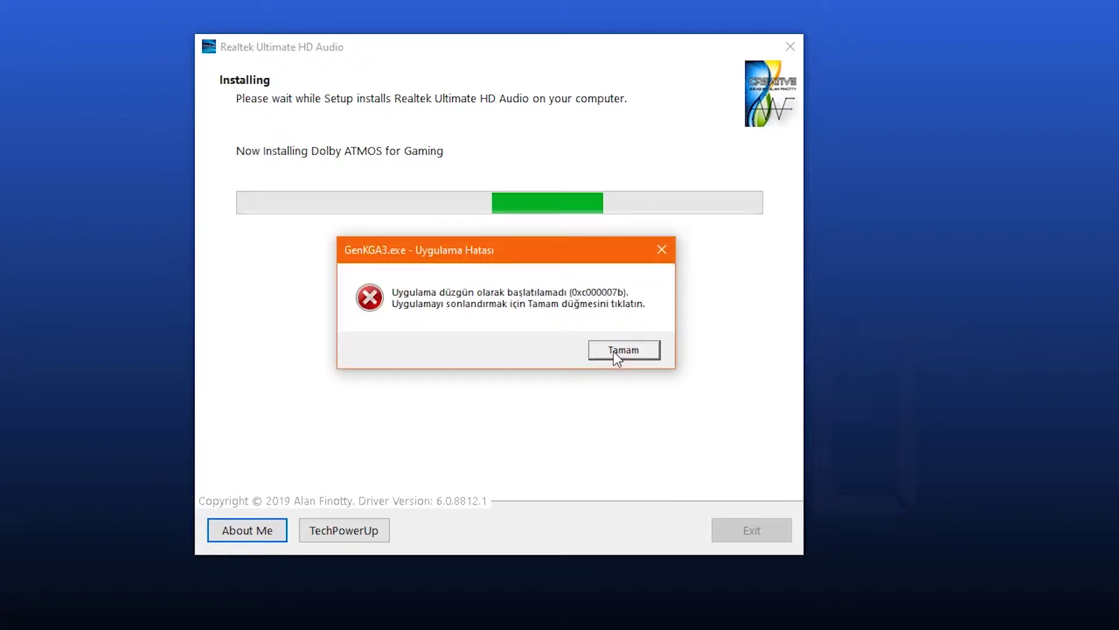
pyautogui.click(613, 351)
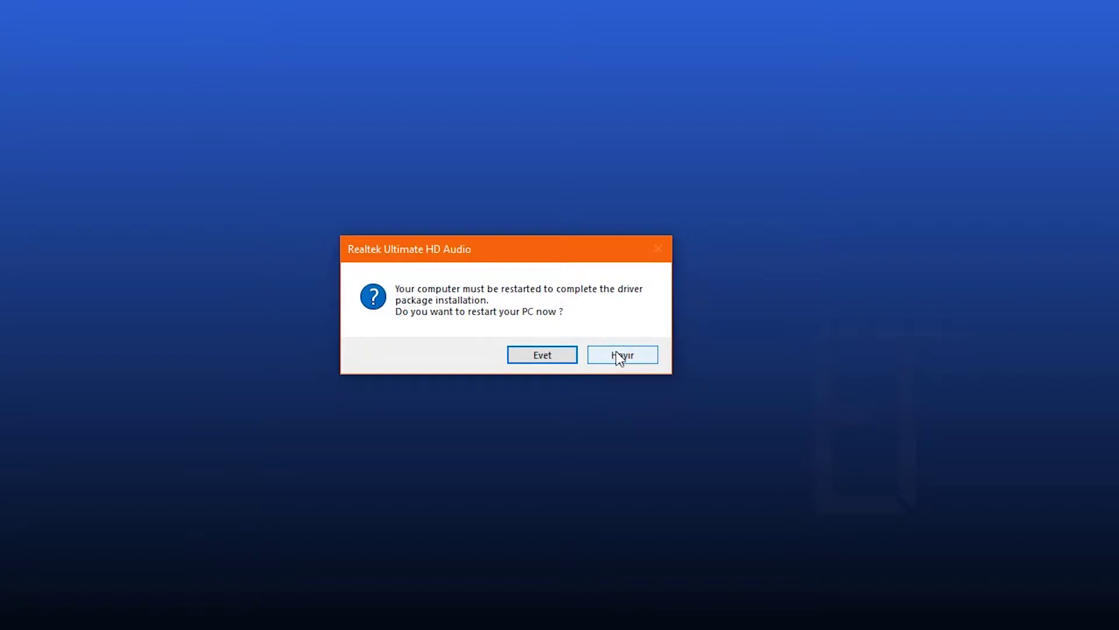
pyautogui.click(620, 356)
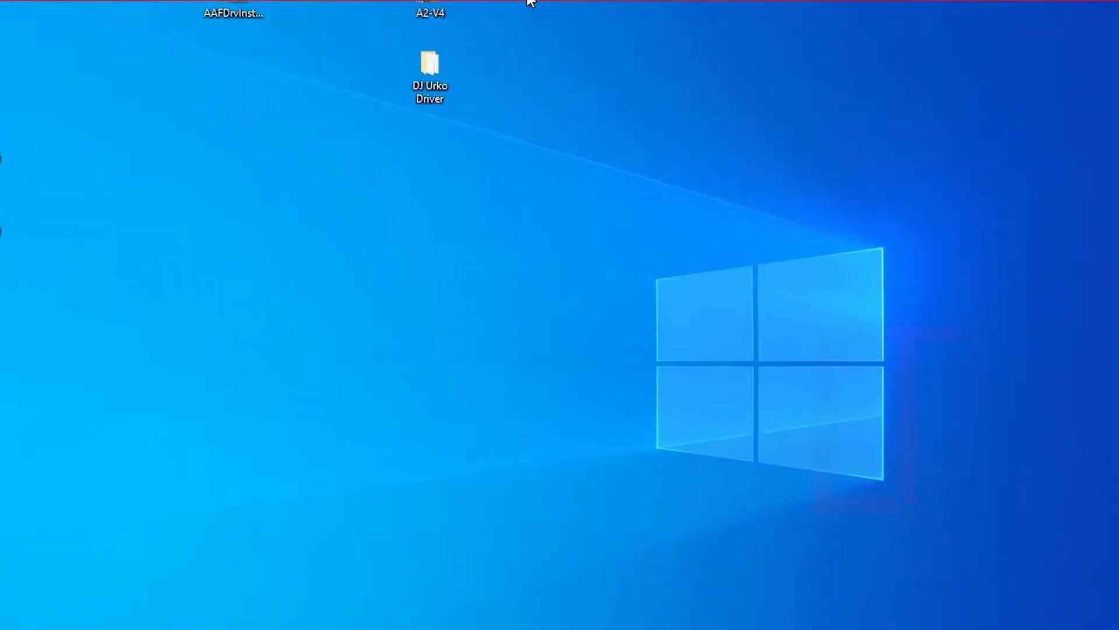
# Step: Place the A2-V4 file beside the DJ Urko Driver folder on the desktop, and check the folder's contents
pyautogui.moveTo(437, 19); pyautogui.dragTo(506, 93)
pyautogui.click(421, 87)
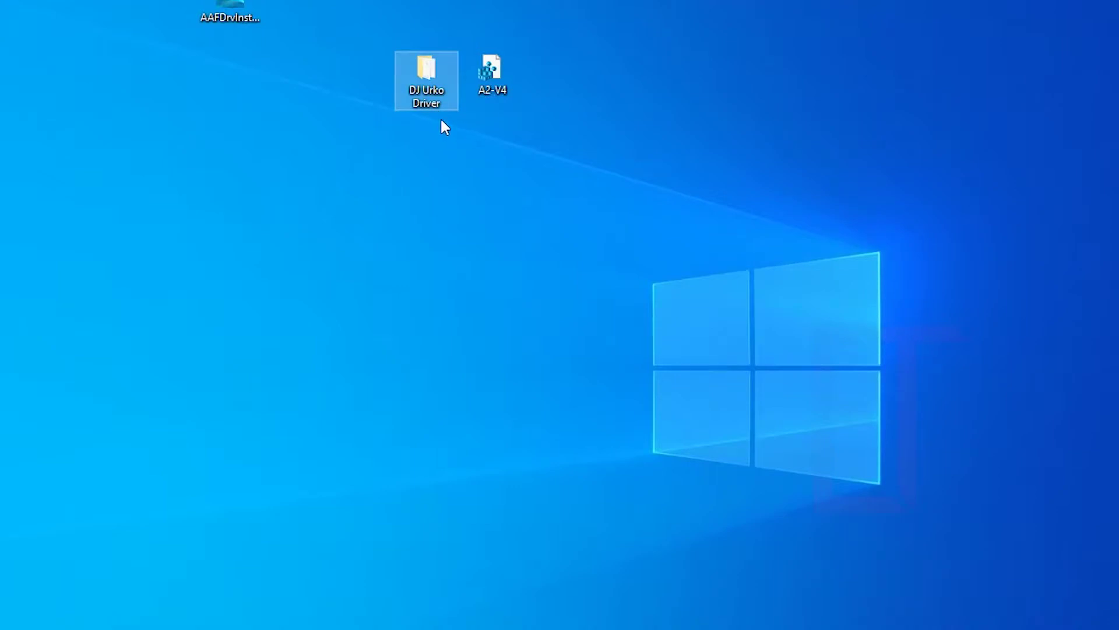
pyautogui.click(492, 74)
pyautogui.click(443, 72)
pyautogui.click(494, 72)
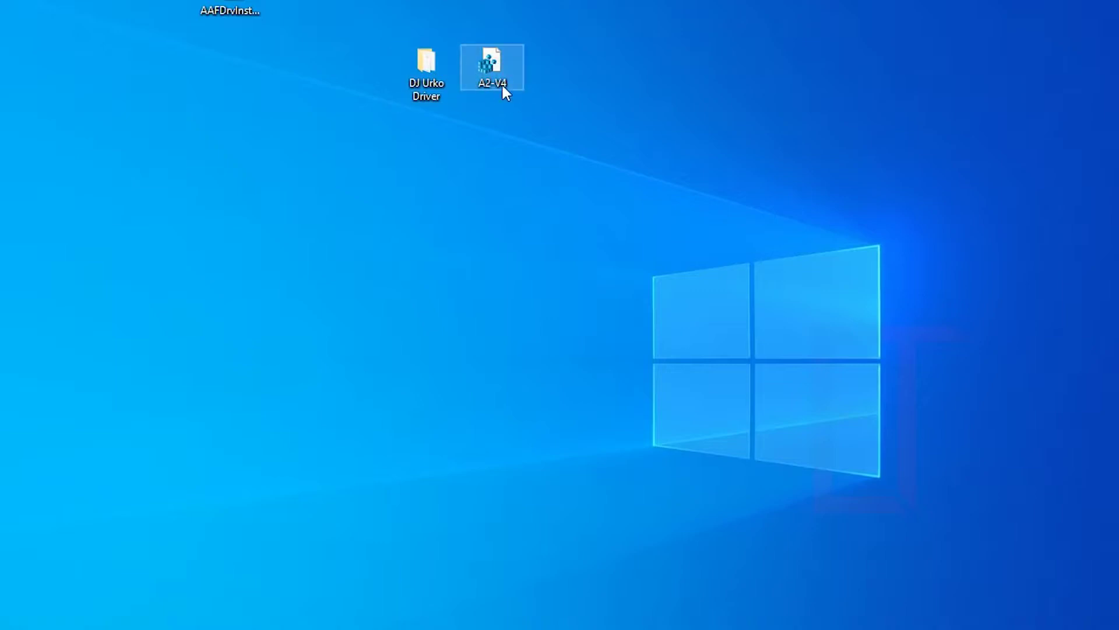
pyautogui.doubleClick(425, 76)
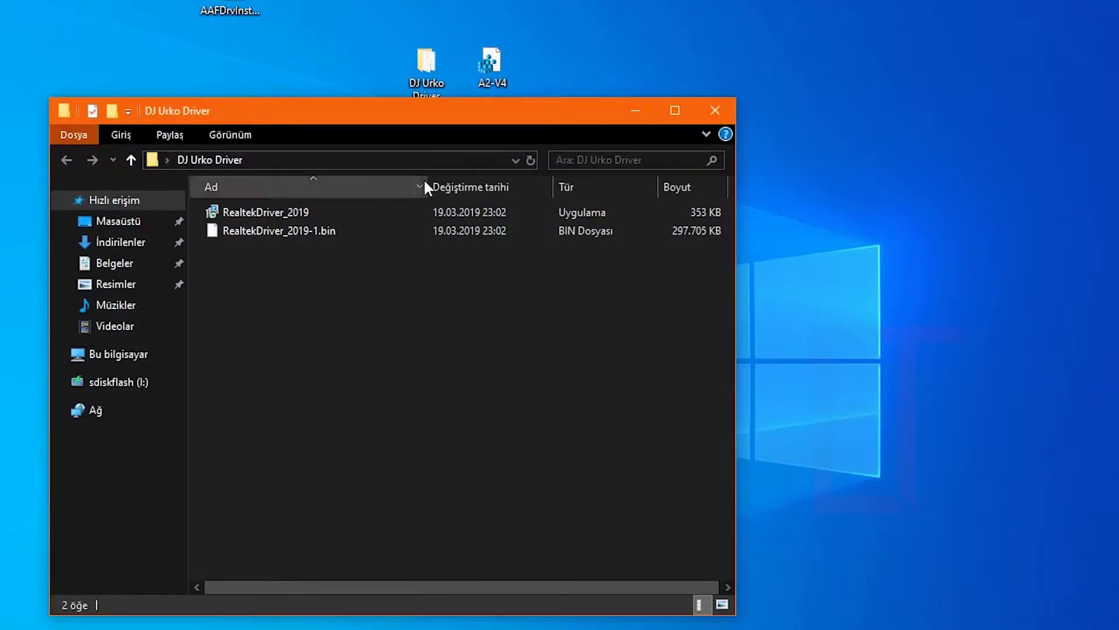
pyautogui.click(712, 112)
pyautogui.click(39, 189)
# Step: Try to run GenKGA3 and GenKGA from the Realtek Mod folder's Licensing subfolder, and minimise the folder window
pyautogui.doubleClick(249, 86)
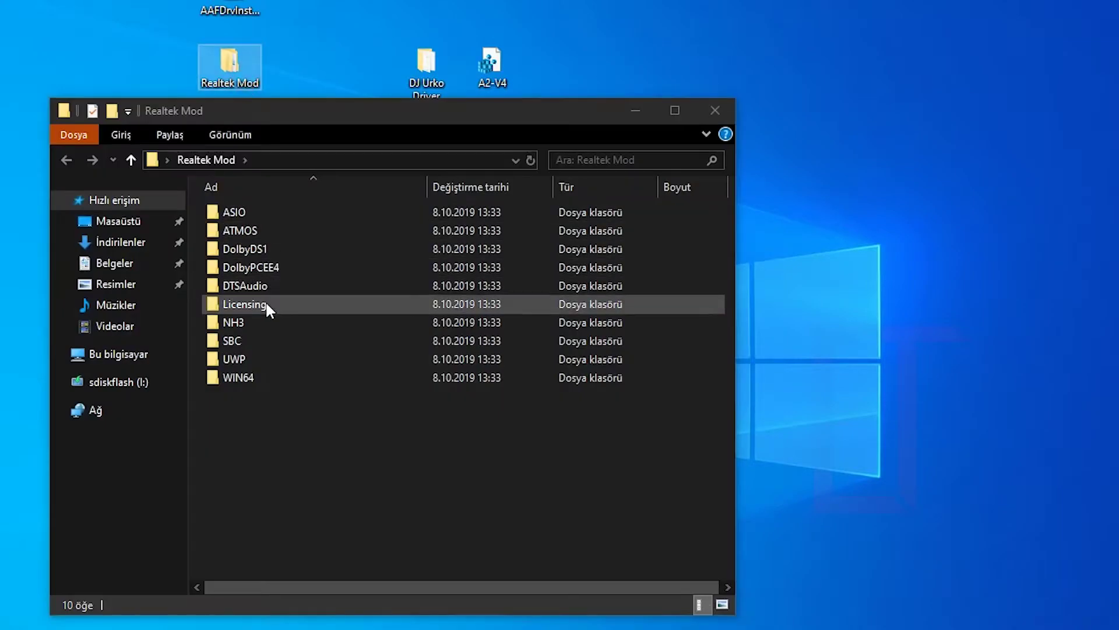
pyautogui.doubleClick(265, 303)
pyautogui.click(258, 215)
pyautogui.doubleClick(260, 227)
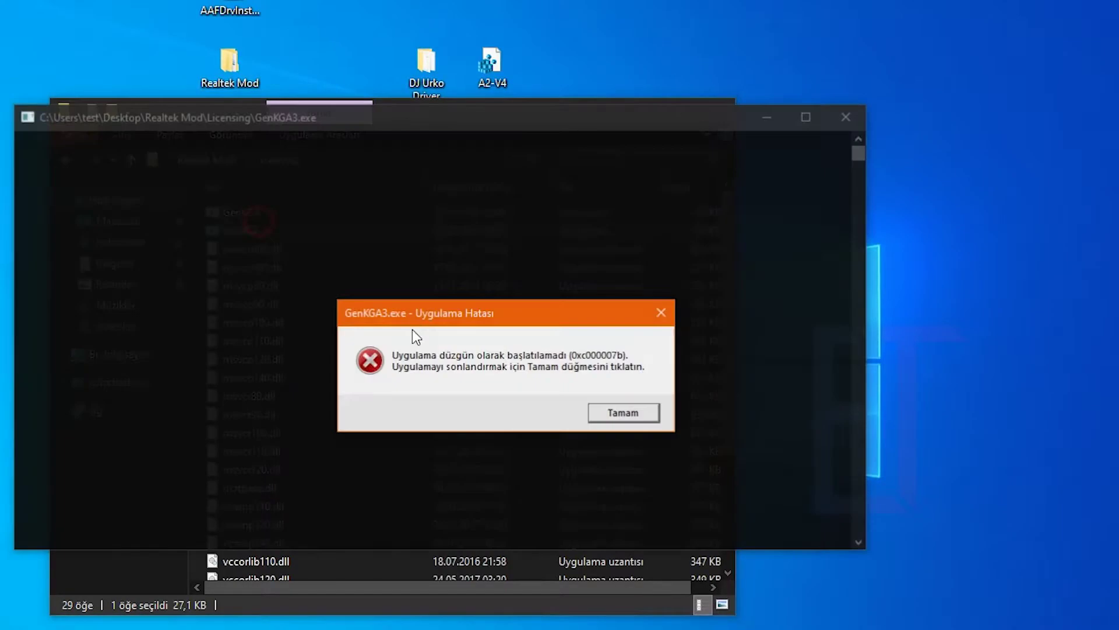
pyautogui.click(624, 414)
pyautogui.doubleClick(299, 214)
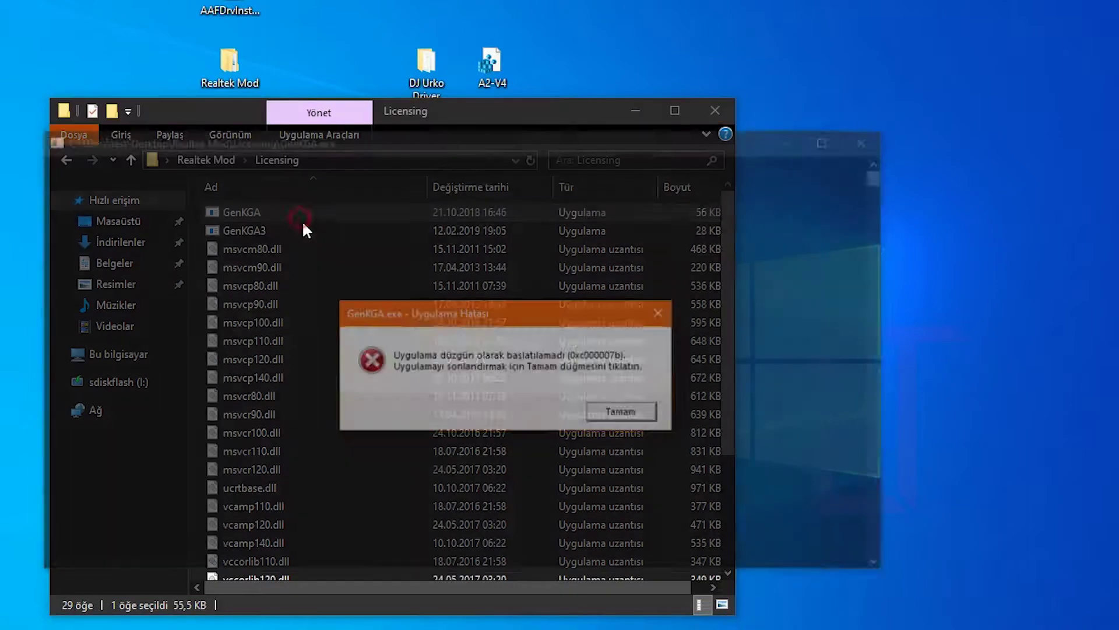
pyautogui.click(637, 415)
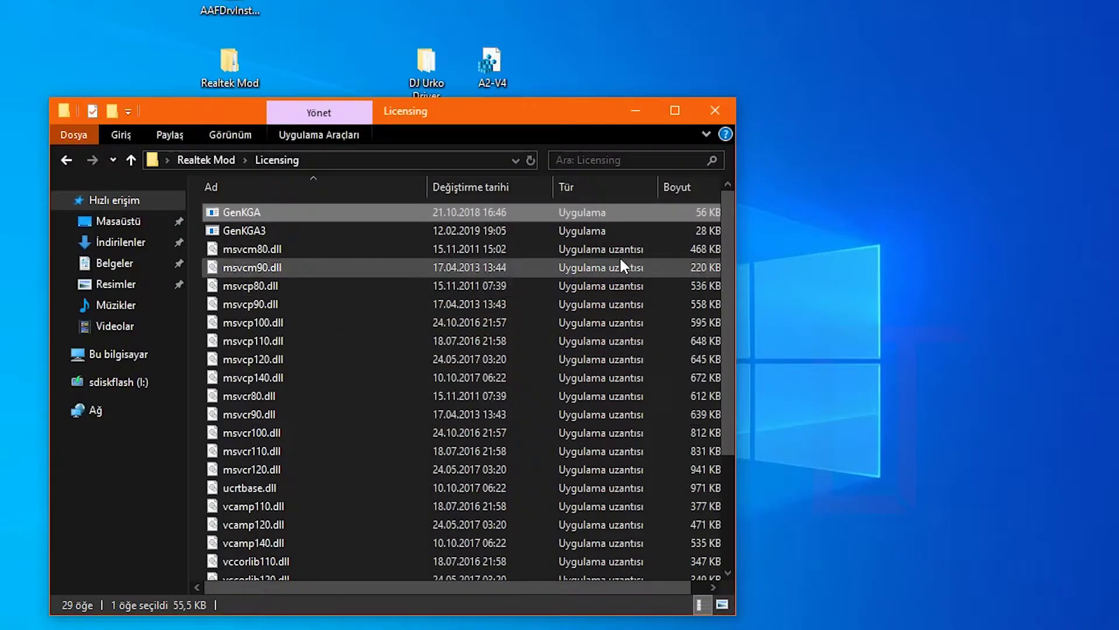
pyautogui.click(201, 159)
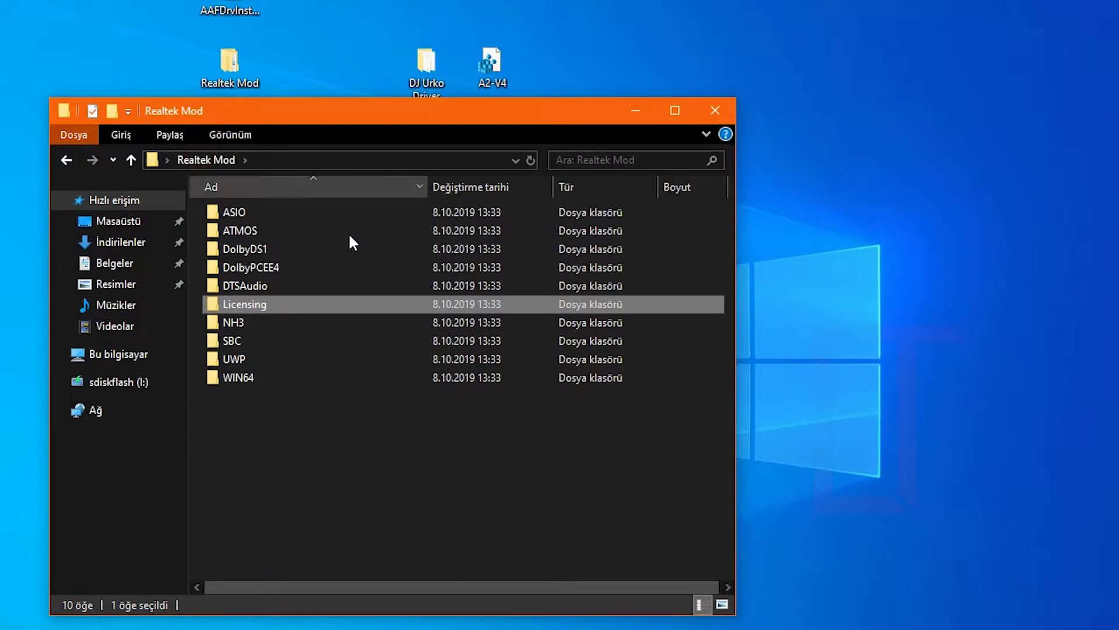
pyautogui.click(637, 111)
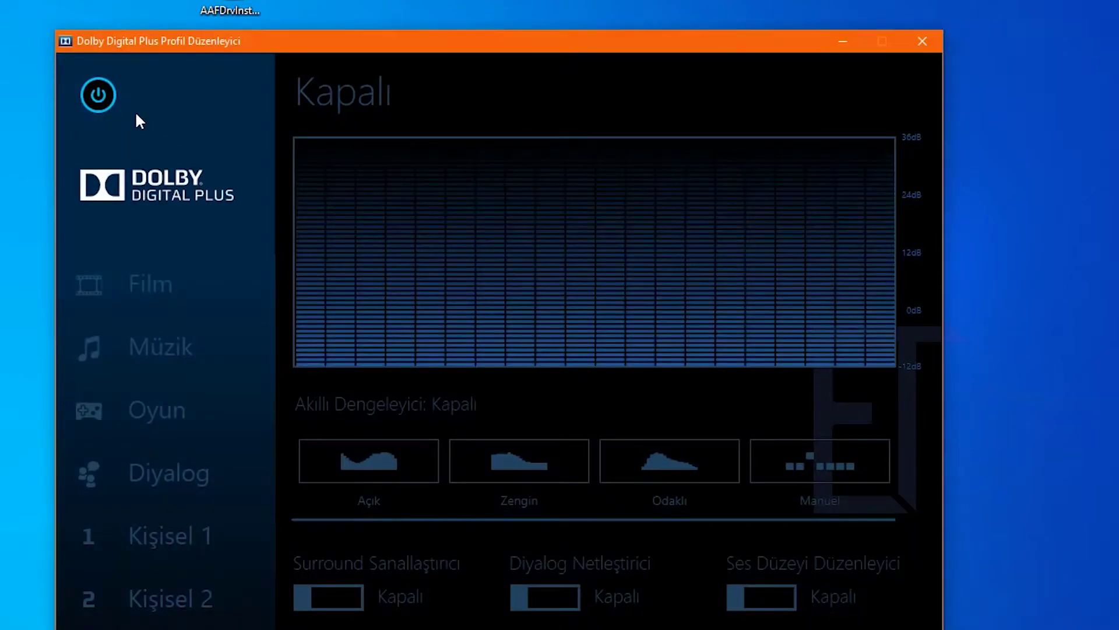
# Step: Turn on Dolby Digital Plus, try the Diyalog and Müzik profiles, and select the Oyun profile
pyautogui.click(109, 87)
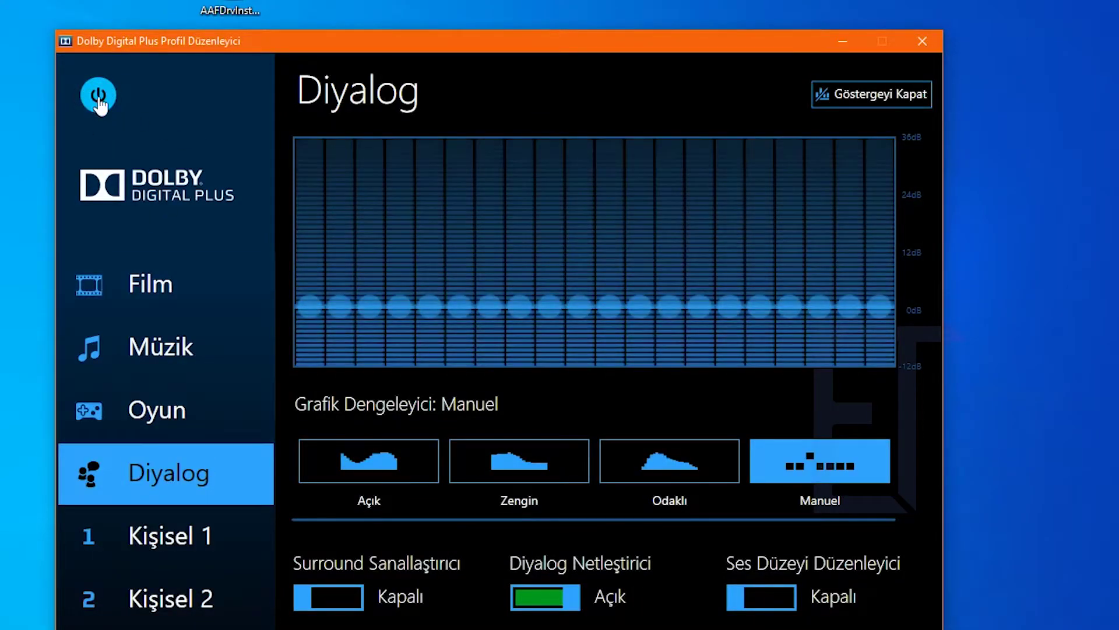
pyautogui.click(99, 93)
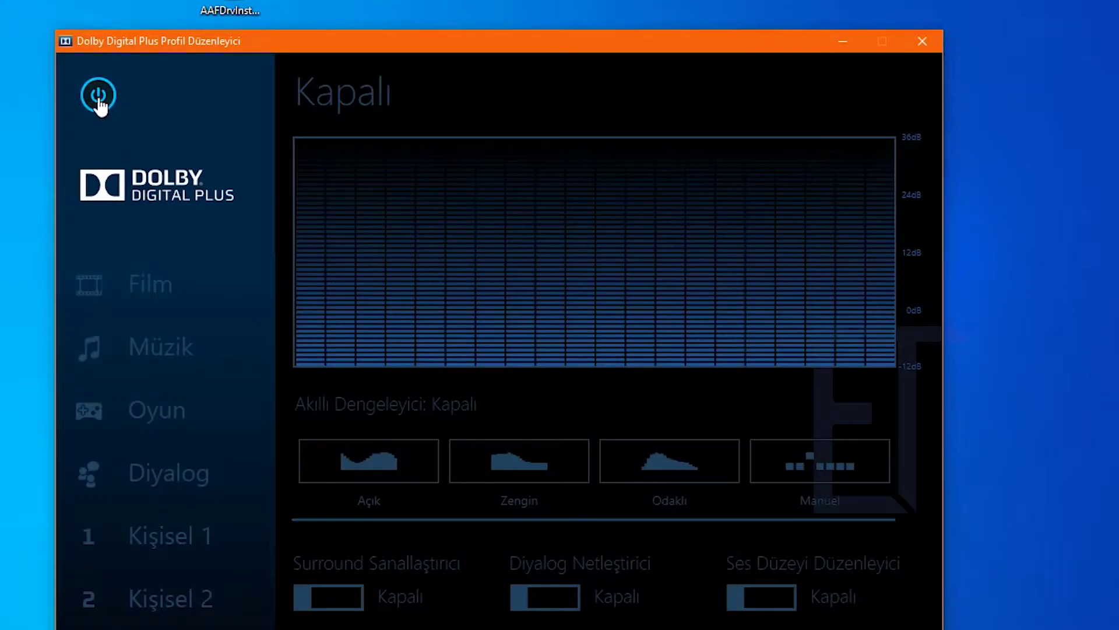
pyautogui.click(99, 98)
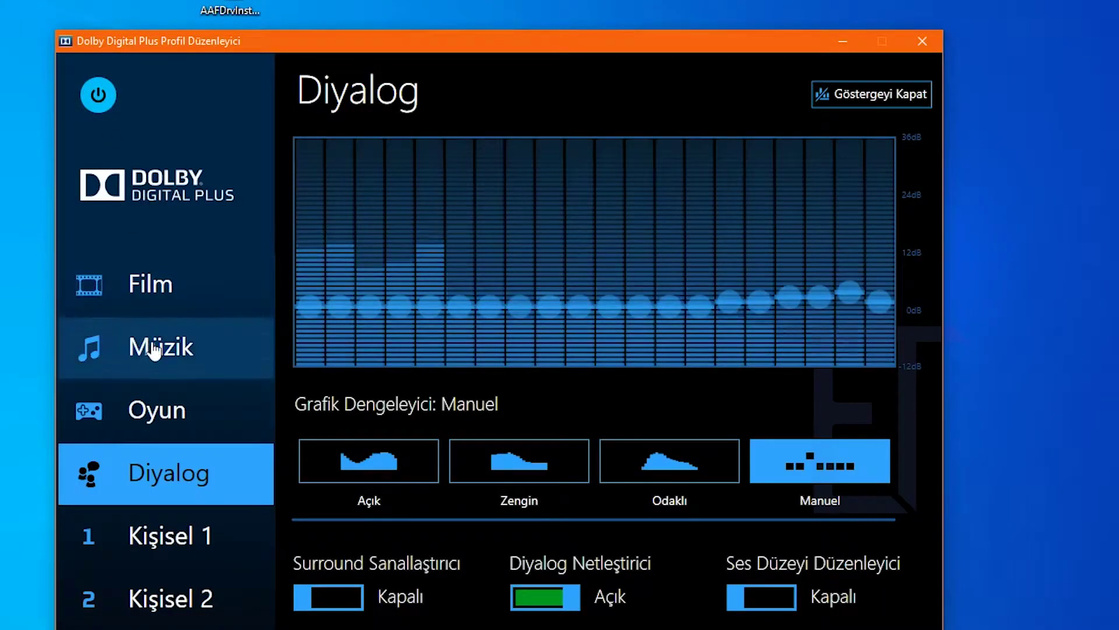
pyautogui.click(172, 350)
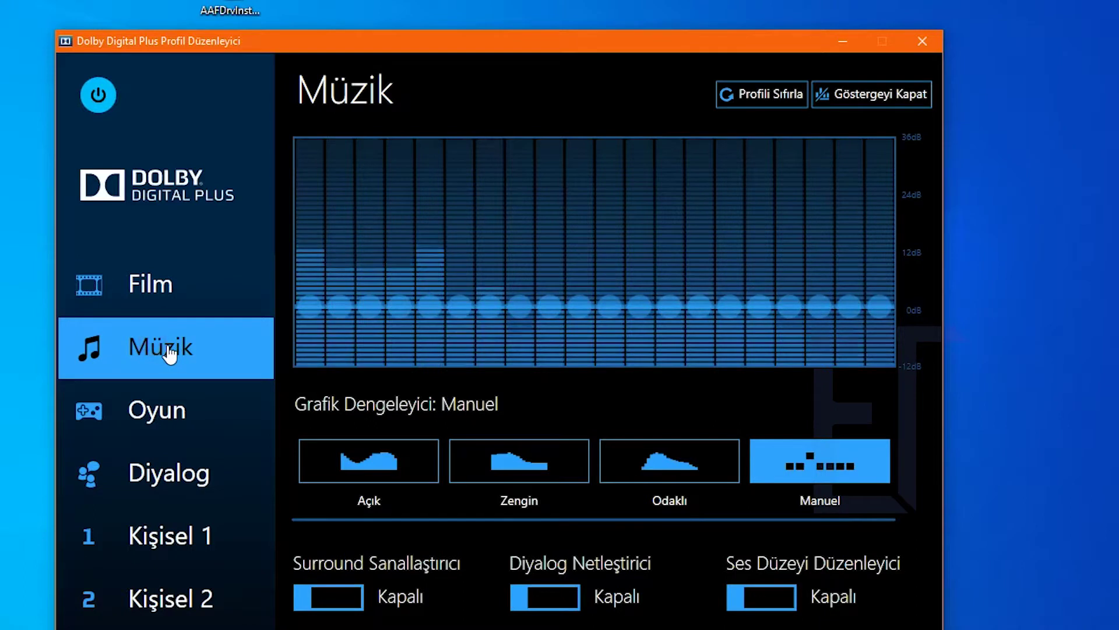
pyautogui.click(178, 411)
pyautogui.click(186, 454)
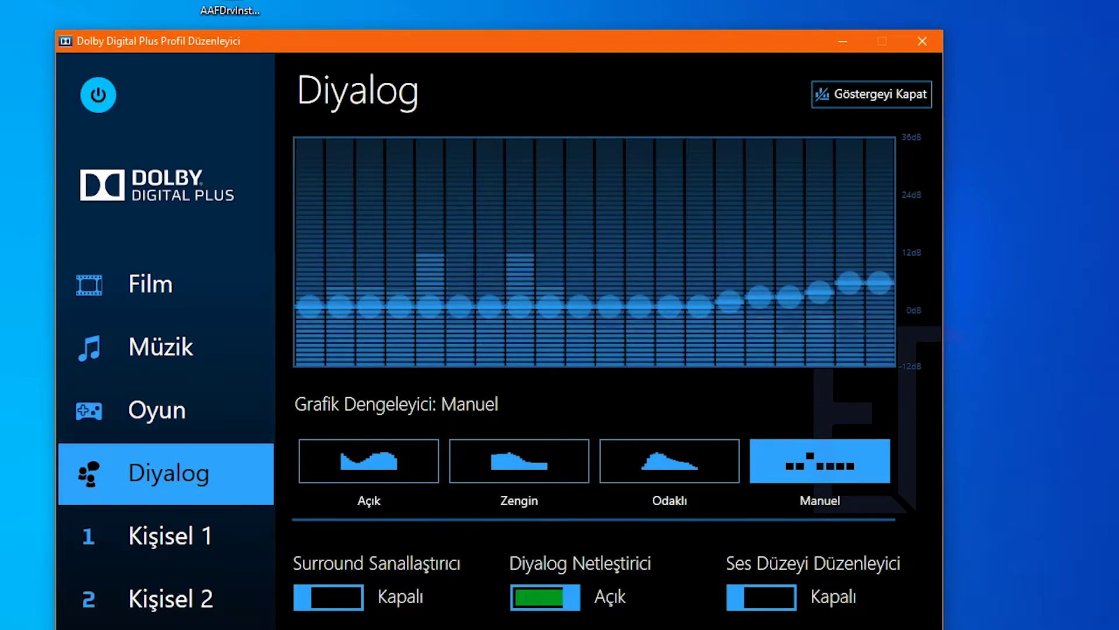
pyautogui.click(158, 410)
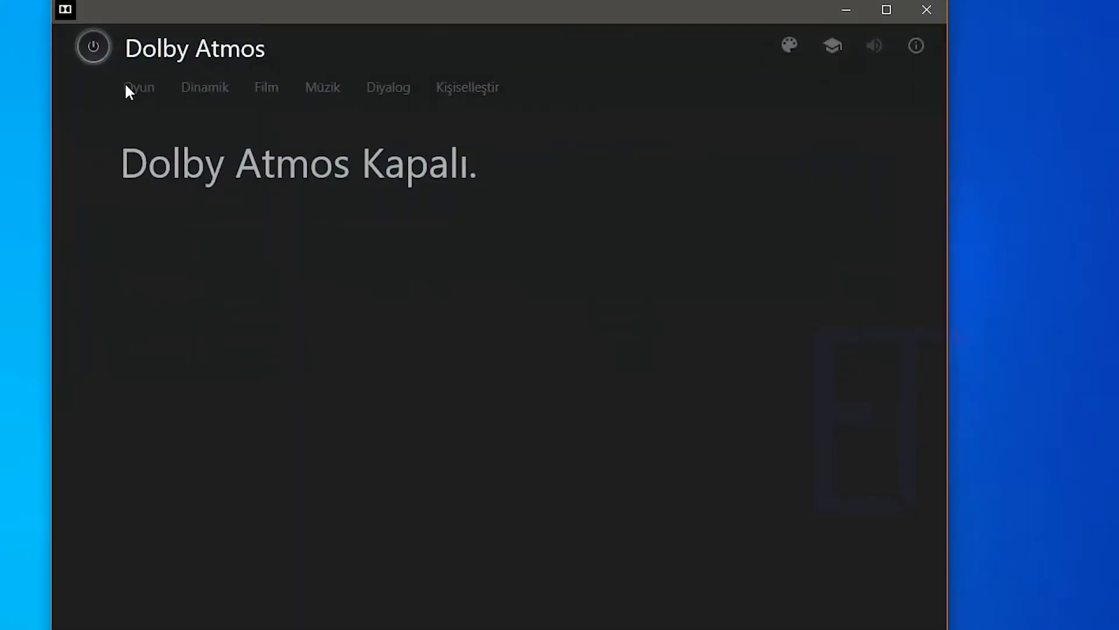
# Step: Turn on Dolby Atmos with the Dinamik profile, switch it off again and minimise its window
pyautogui.click(94, 47)
pyautogui.click(227, 90)
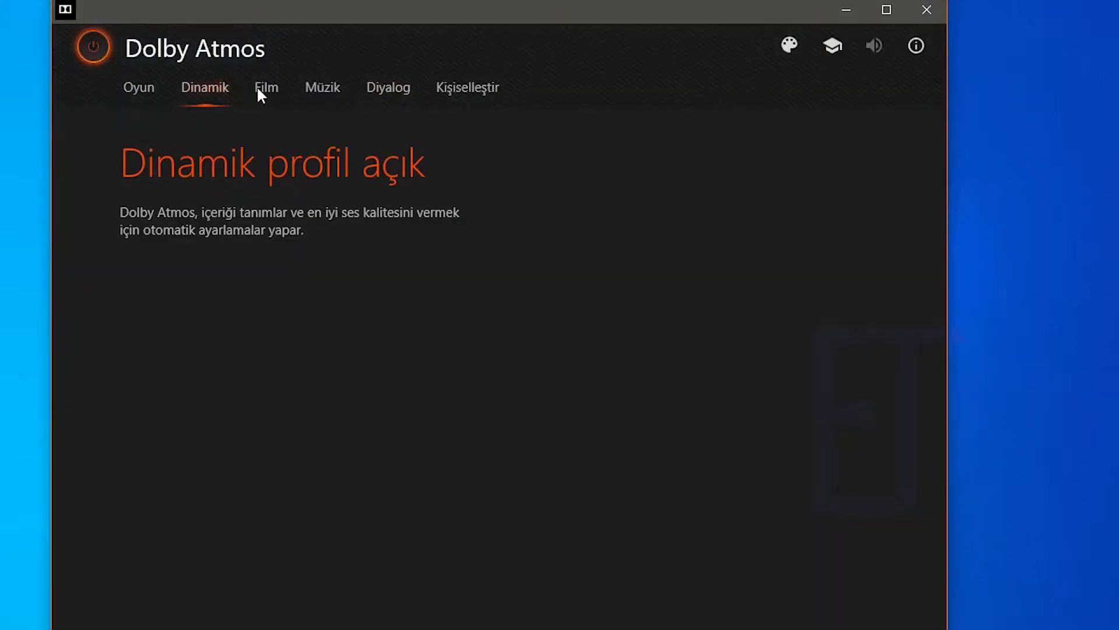
pyautogui.click(104, 61)
pyautogui.click(844, 13)
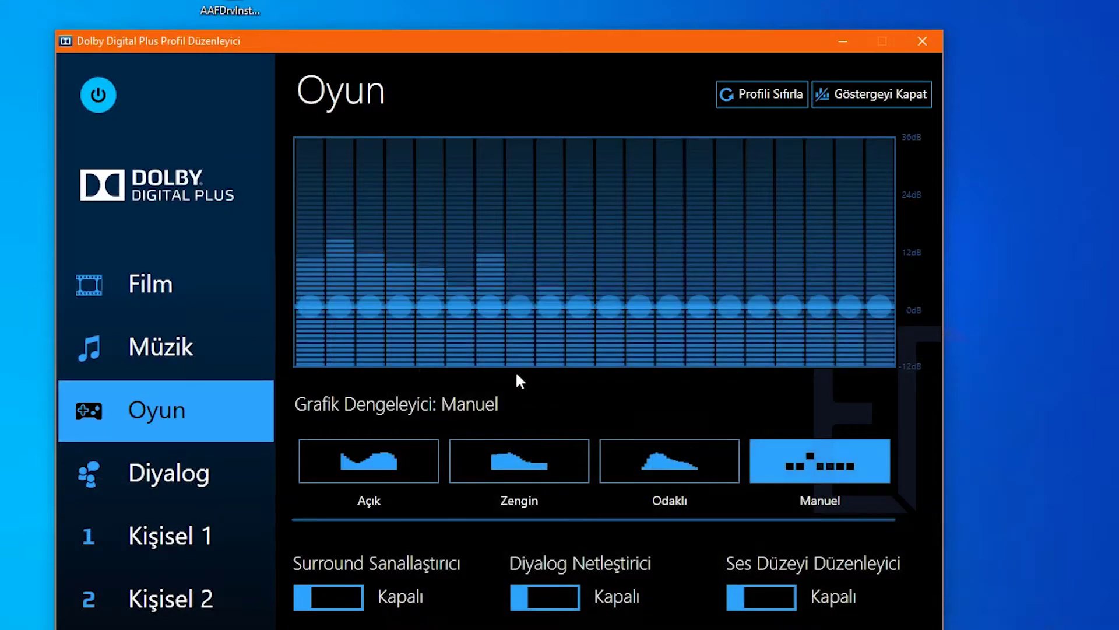
# Step: Try the Odaklı and Zengin equalizer presets, return to Manuel, and switch Dolby Digital Plus off
pyautogui.click(647, 463)
pyautogui.click(557, 461)
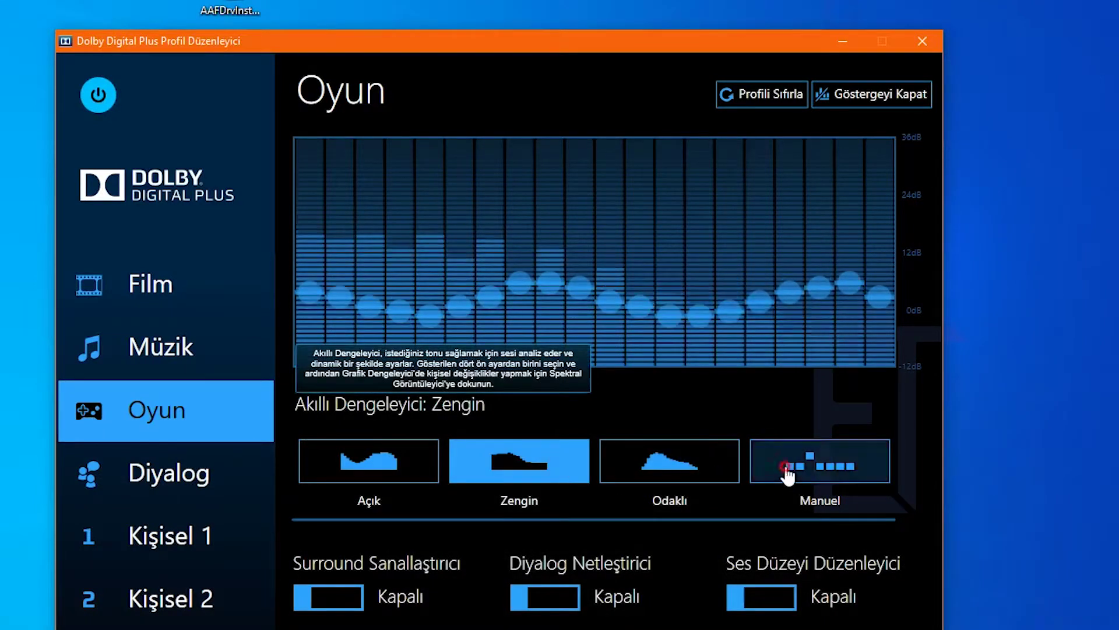
pyautogui.click(782, 466)
pyautogui.click(98, 95)
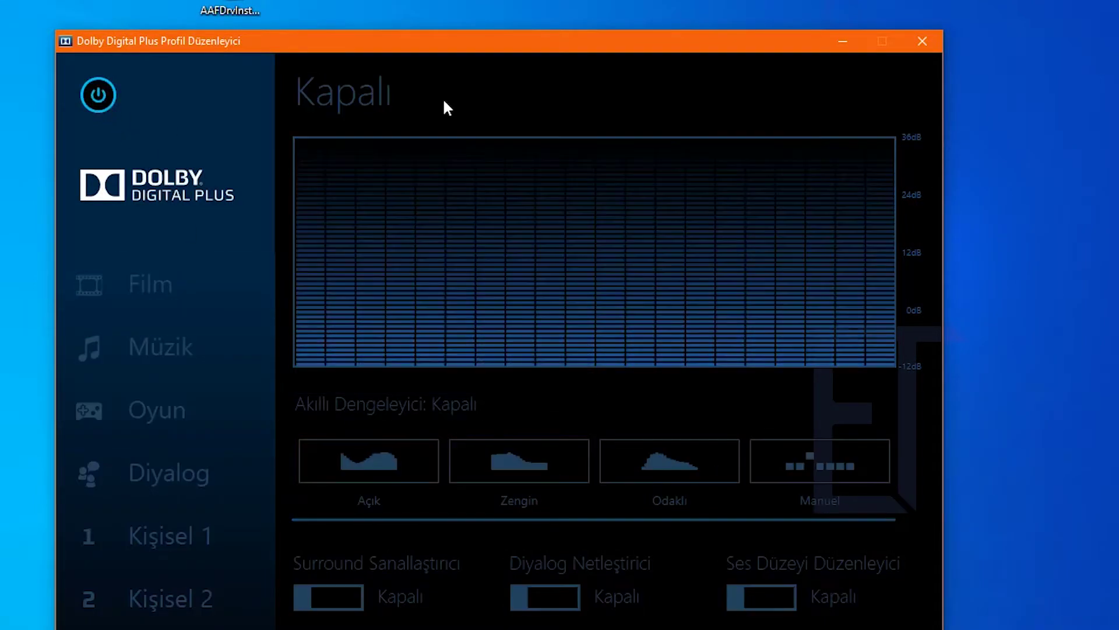
pyautogui.click(843, 41)
# Step: Try to launch Sound Blaster Connect, and minimise the music player window
pyautogui.press('super')
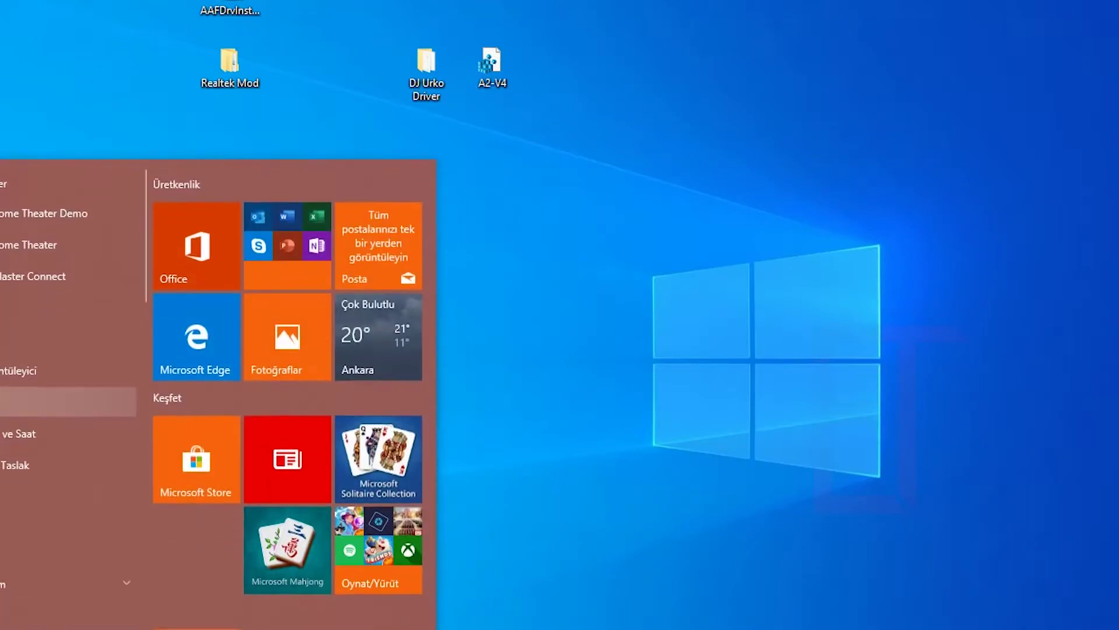
pyautogui.click(26, 280)
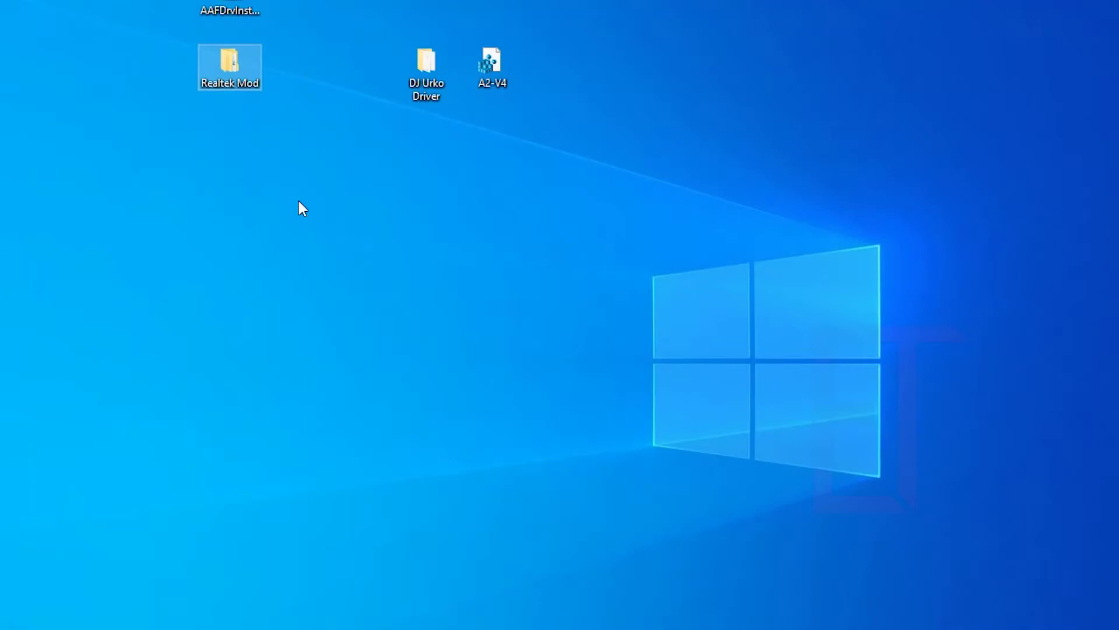
pyautogui.press('super')
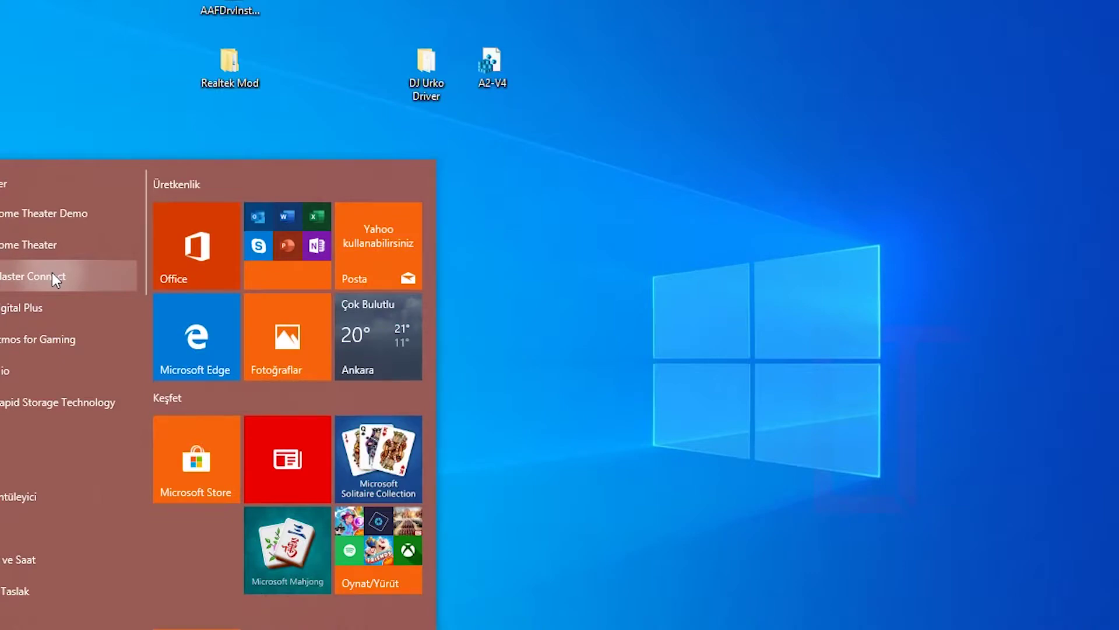
pyautogui.rightClick(33, 276)
pyautogui.click(115, 345)
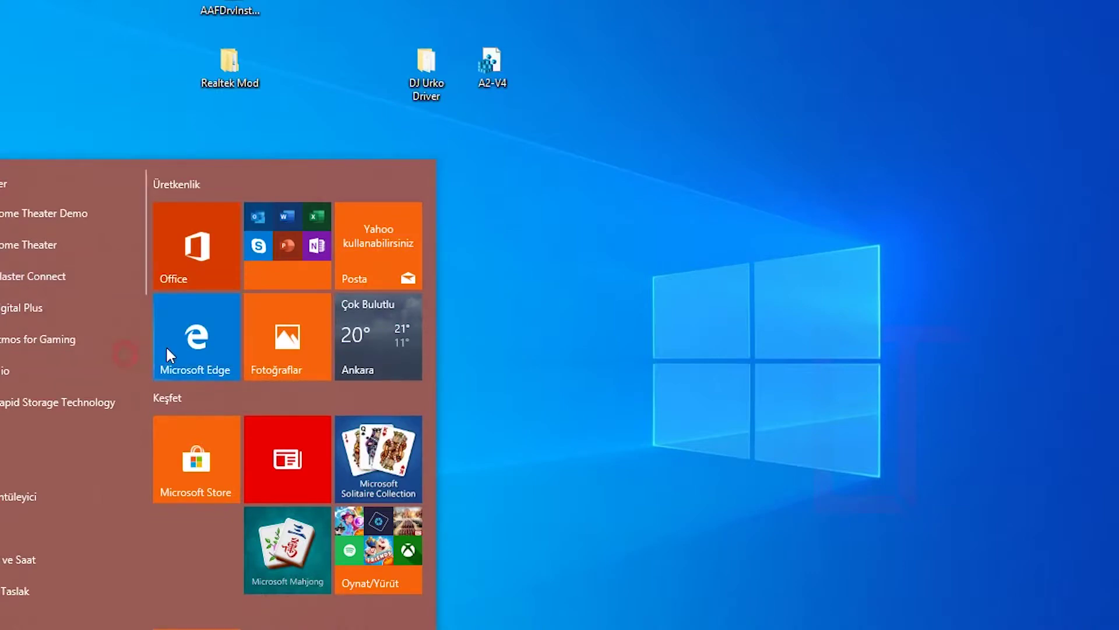
pyautogui.click(117, 236)
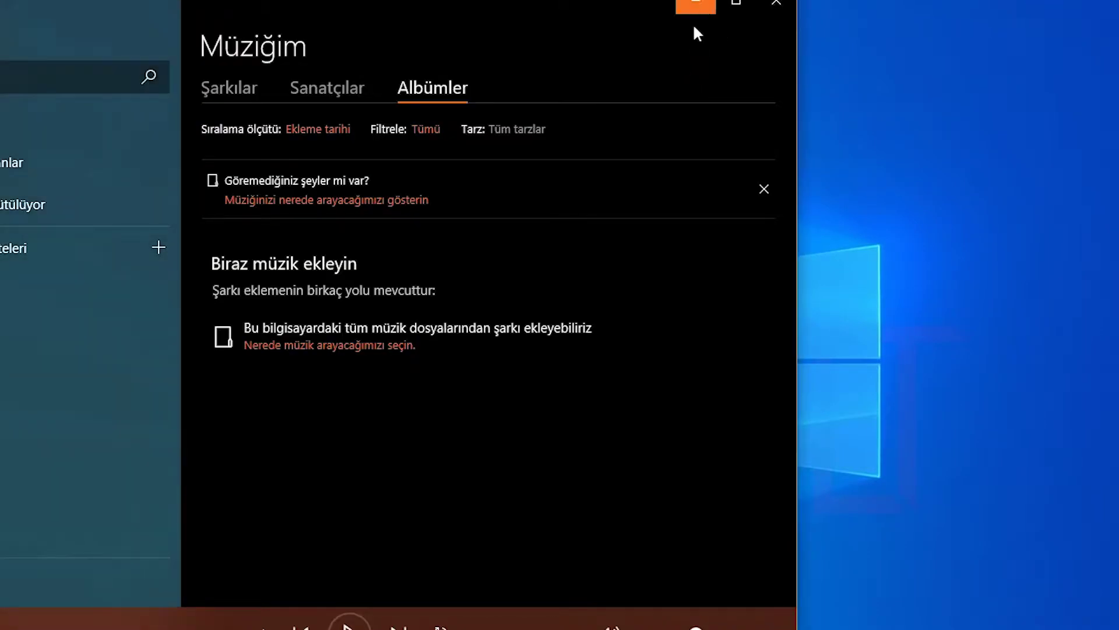
pyautogui.click(694, 4)
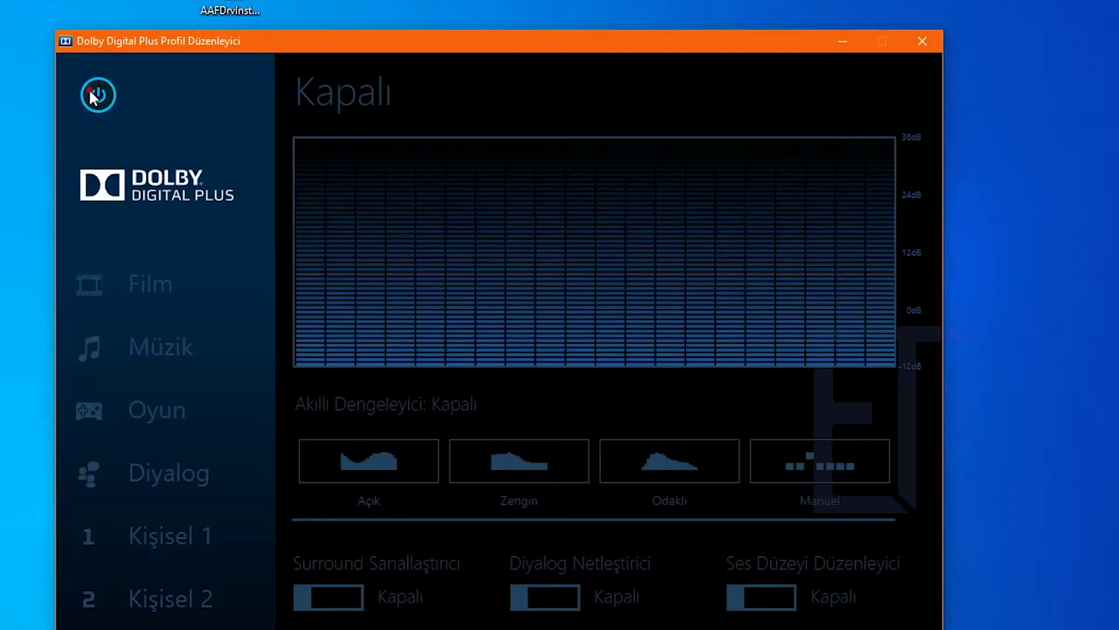
# Step: Turn Dolby Digital Plus on and test the surround, dialogue and volume switches in the Oyun profile, leaving all three off
pyautogui.click(92, 94)
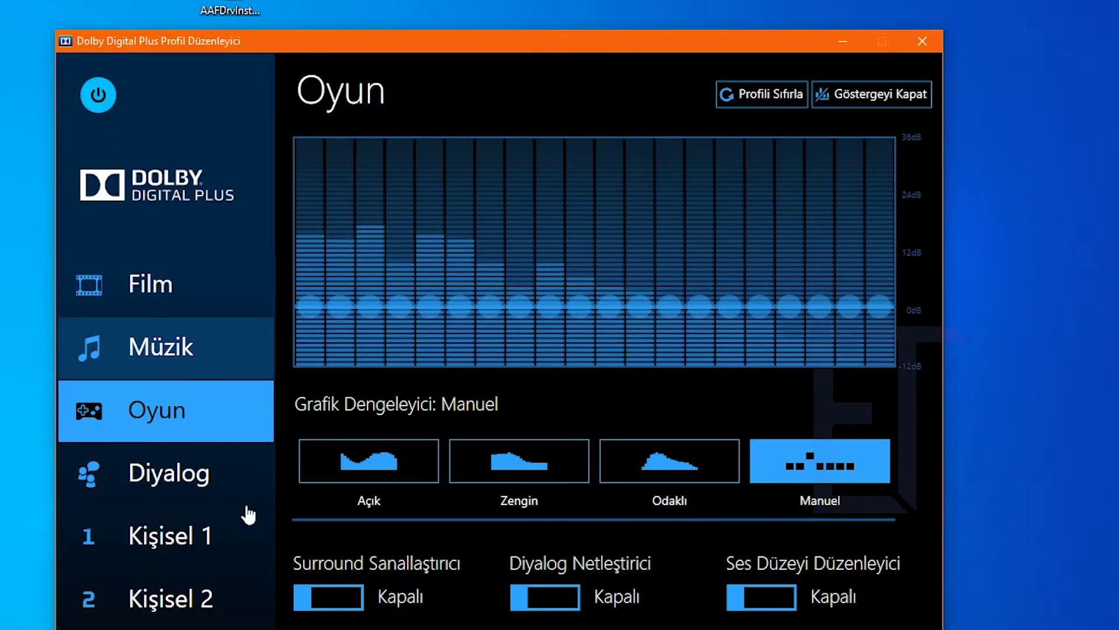
pyautogui.click(562, 599)
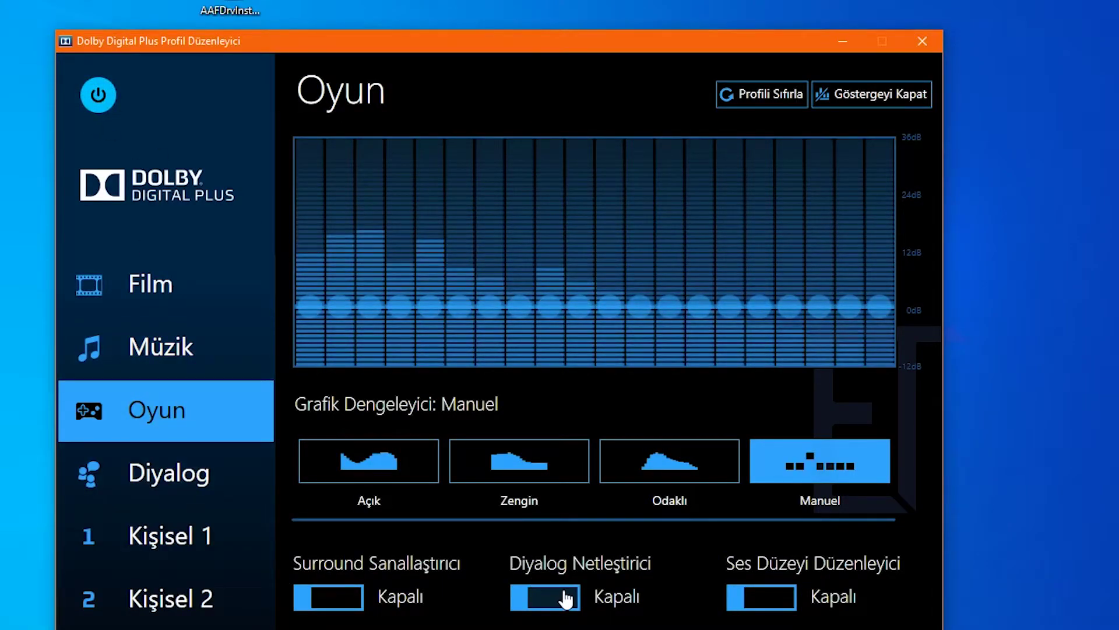
pyautogui.click(758, 596)
pyautogui.click(775, 594)
pyautogui.click(349, 597)
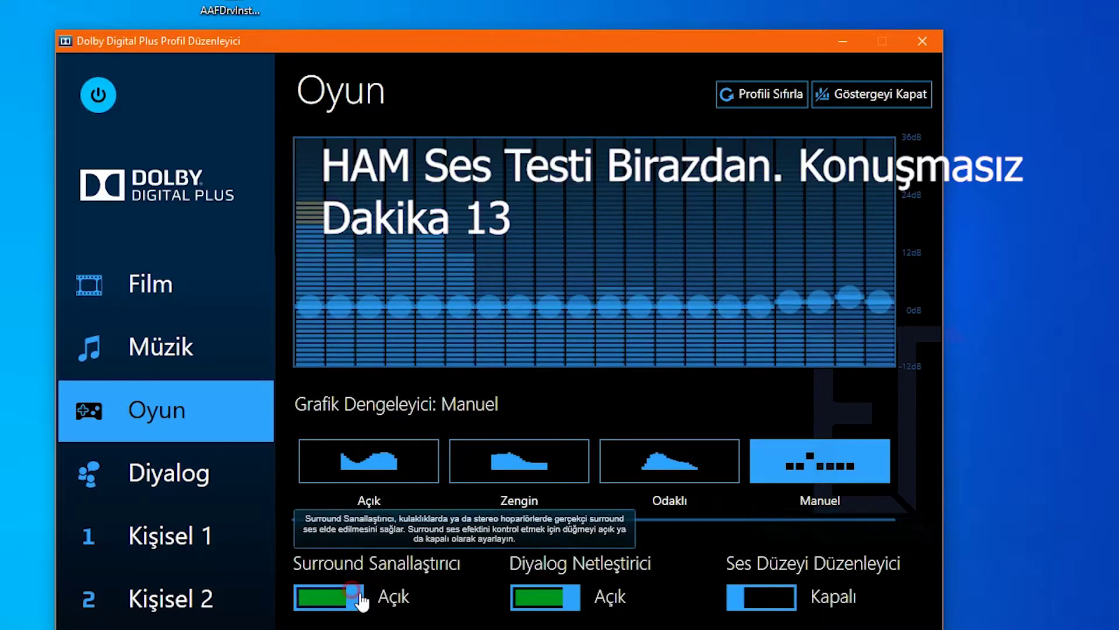
pyautogui.click(350, 597)
pyautogui.click(539, 600)
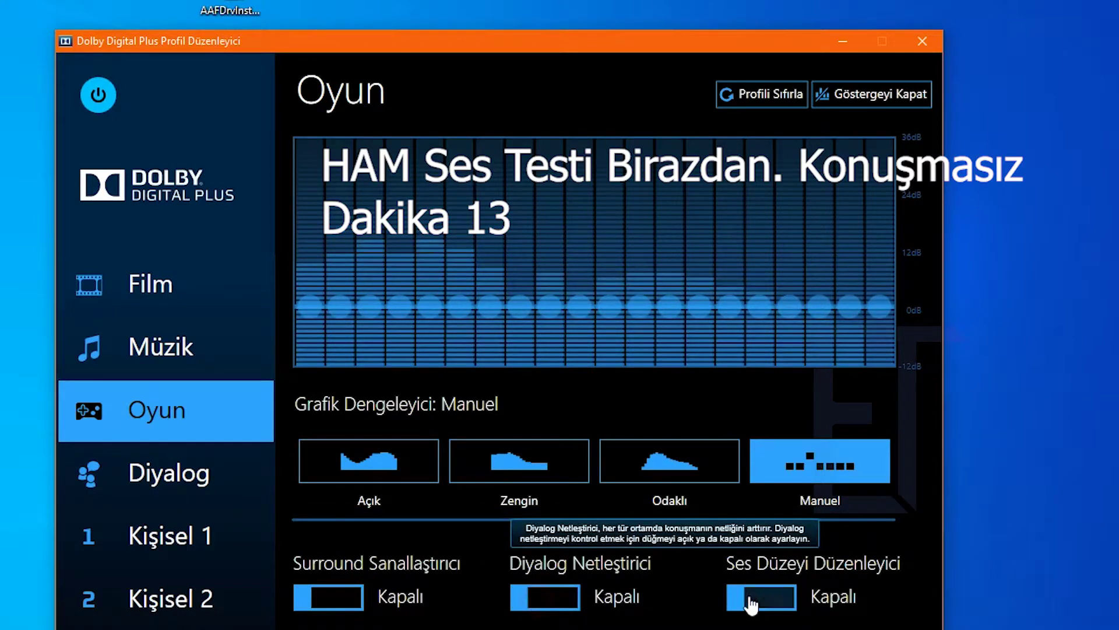
# Step: Turn off Surround Sanallaştırıcı, Diyalog Netleştirici and Ses Düzeyi Düzenleyici in the Film profile, and switch Dolby Digital Plus off
pyautogui.click(179, 291)
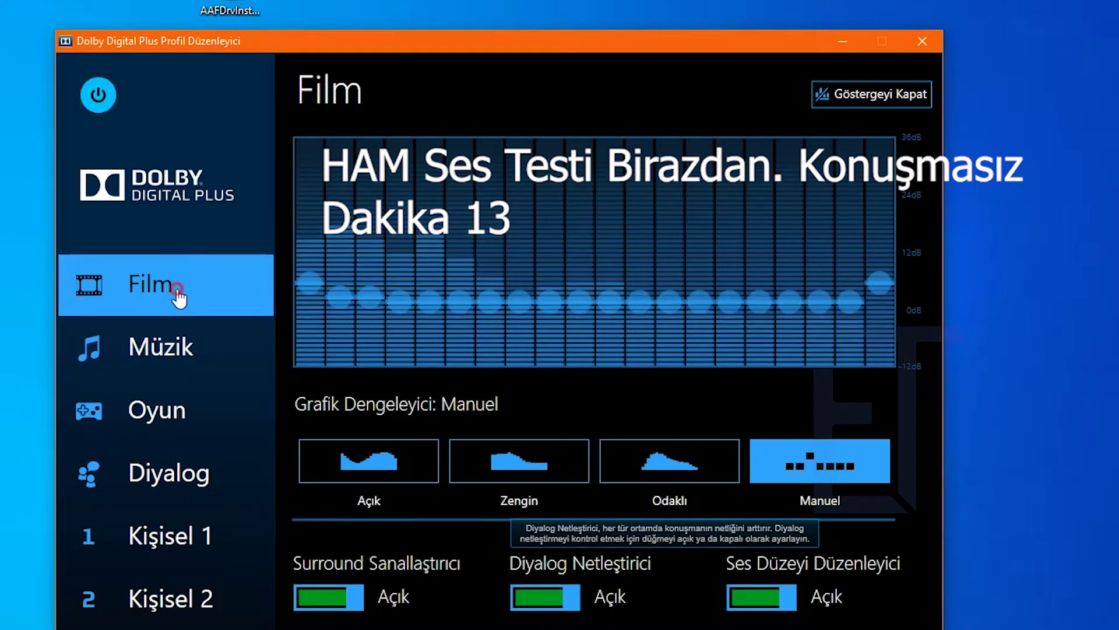
pyautogui.click(341, 595)
pyautogui.click(535, 596)
pyautogui.click(769, 595)
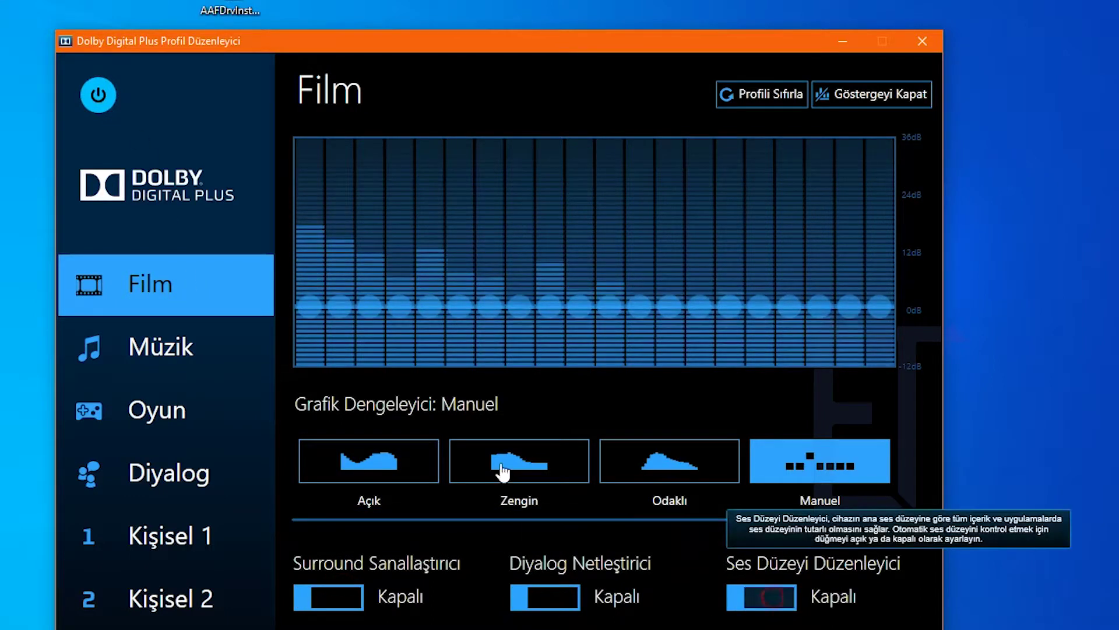
pyautogui.click(98, 95)
pyautogui.click(842, 41)
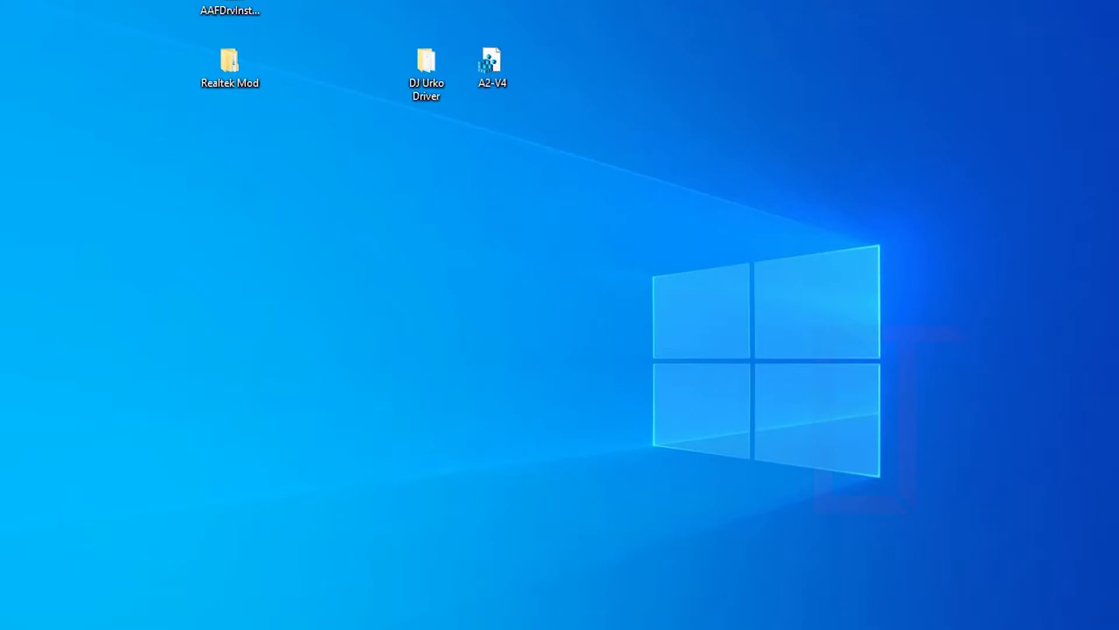
# Step: Open Dolby Atmos, turn it on and set its colour theme to green
pyautogui.click(644, 619)
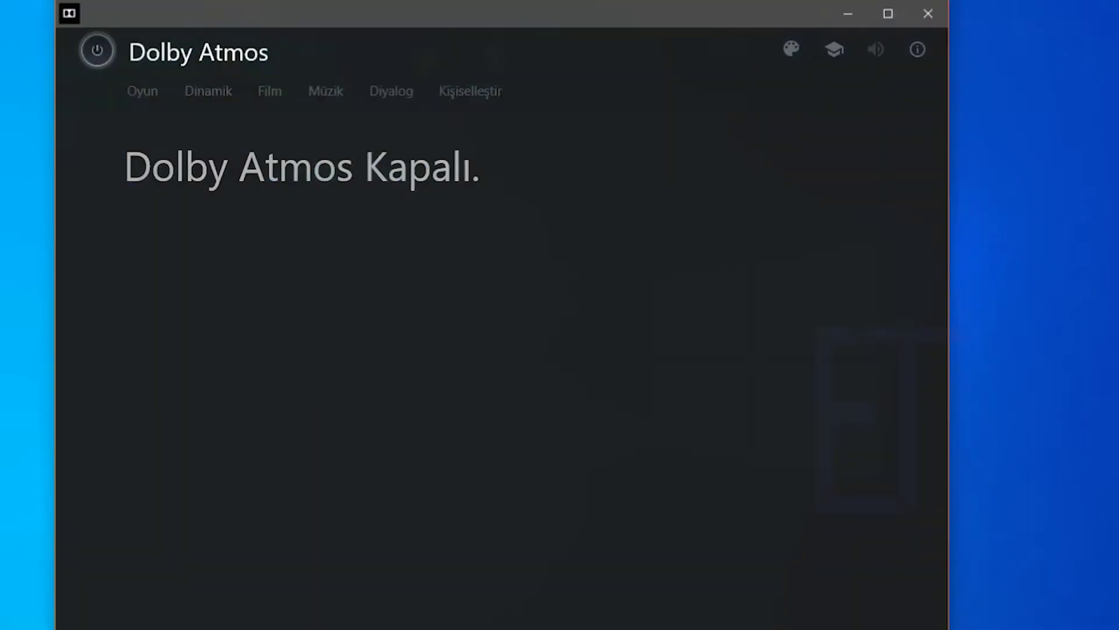
pyautogui.moveTo(395, 628); pyautogui.dragTo(395, 594)
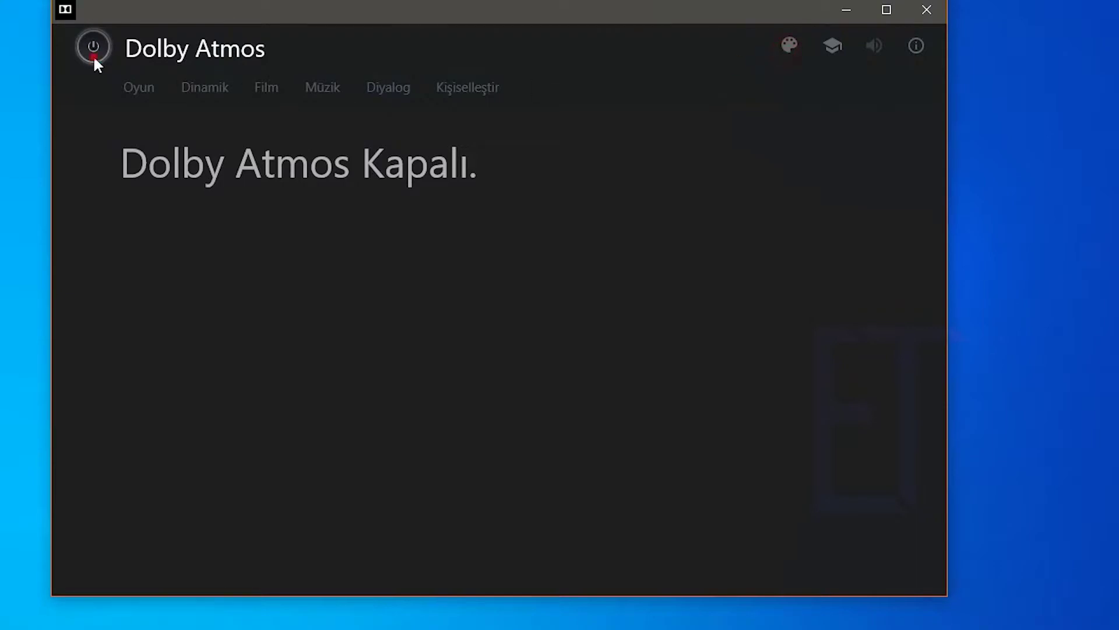
pyautogui.click(93, 56)
pyautogui.click(788, 46)
pyautogui.click(823, 77)
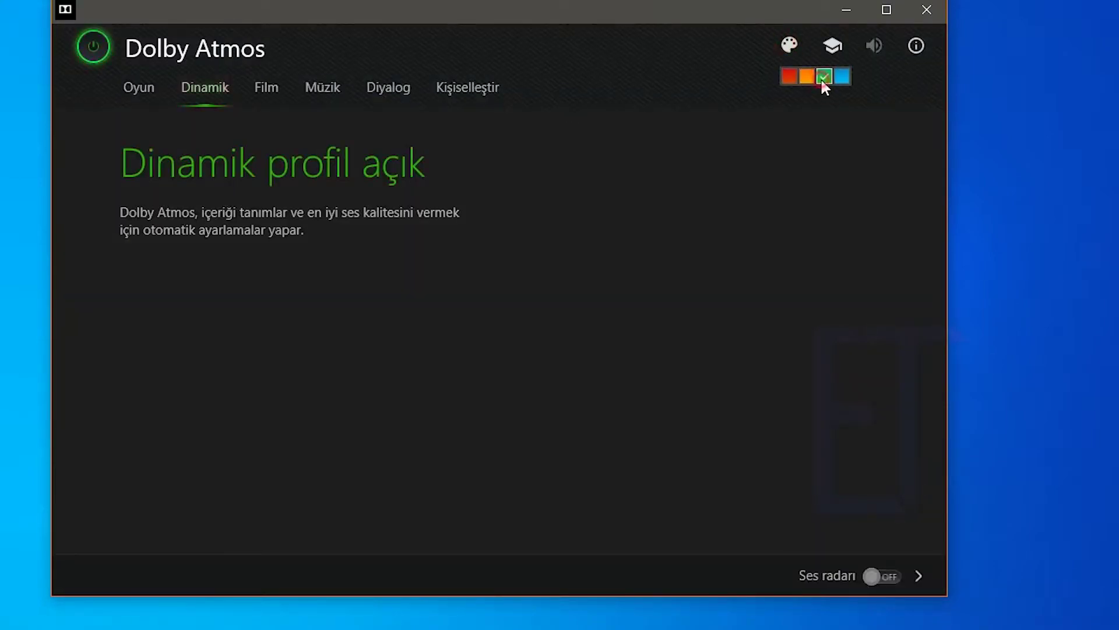
# Step: Try the Diyalog, Kişiselleştir, Dinamik and Oyun profiles, and switch Dolby Atmos off
pyautogui.click(390, 87)
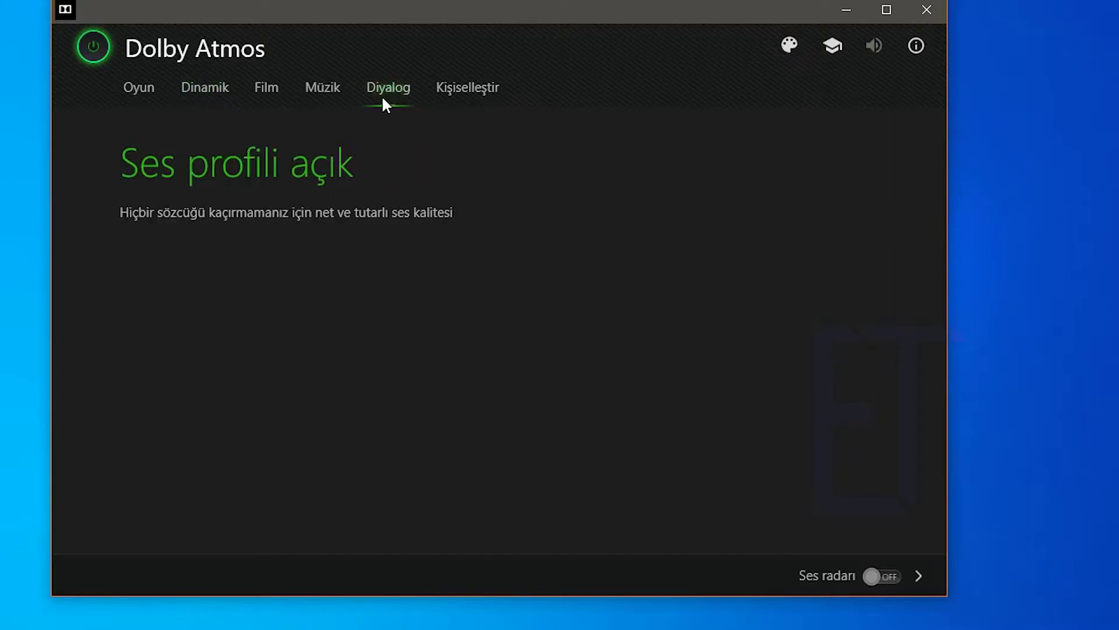
pyautogui.click(464, 95)
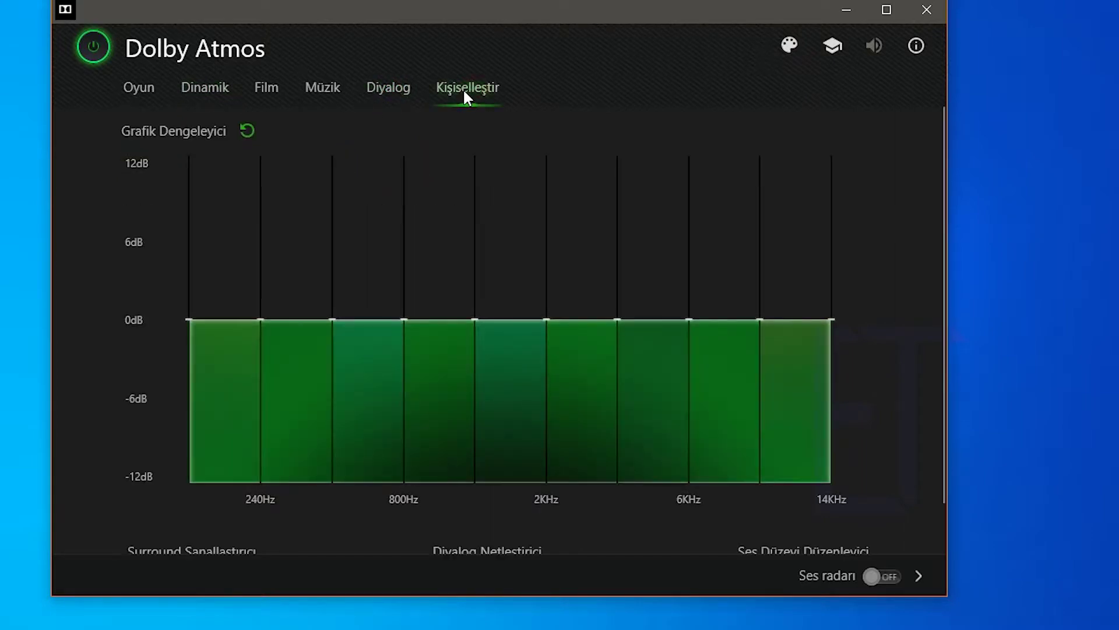
pyautogui.moveTo(332, 320)
pyautogui.mouseDown()
pyautogui.moveTo(341, 232)
pyautogui.moveTo(342, 397)
pyautogui.moveTo(333, 253)
pyautogui.moveTo(341, 340)
pyautogui.moveTo(338, 318)
pyautogui.mouseUp()
pyautogui.click(215, 88)
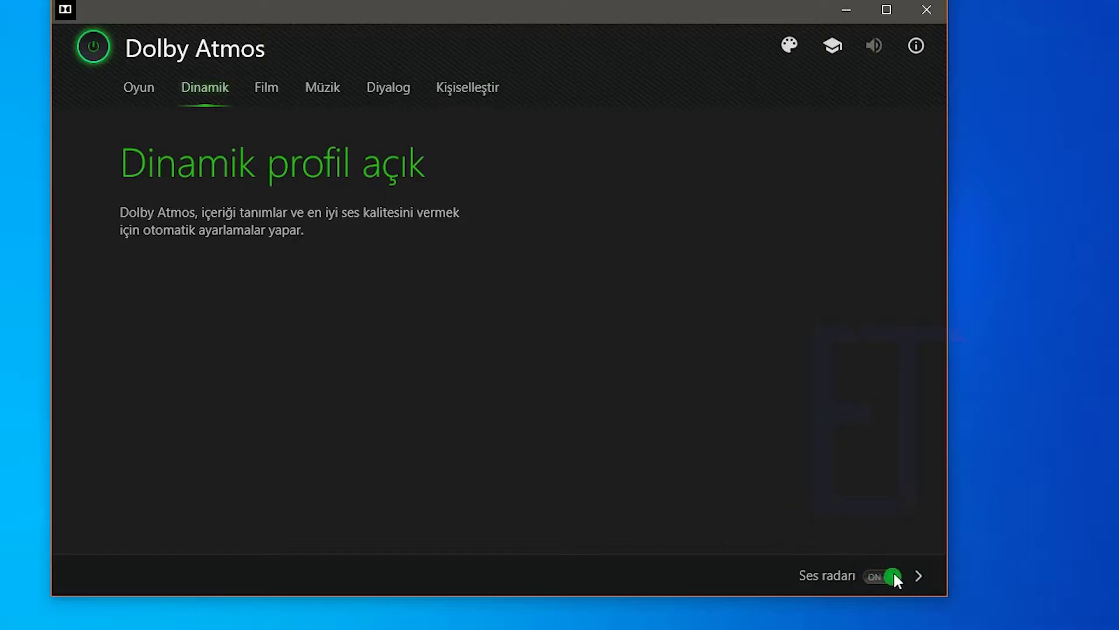
pyautogui.click(148, 92)
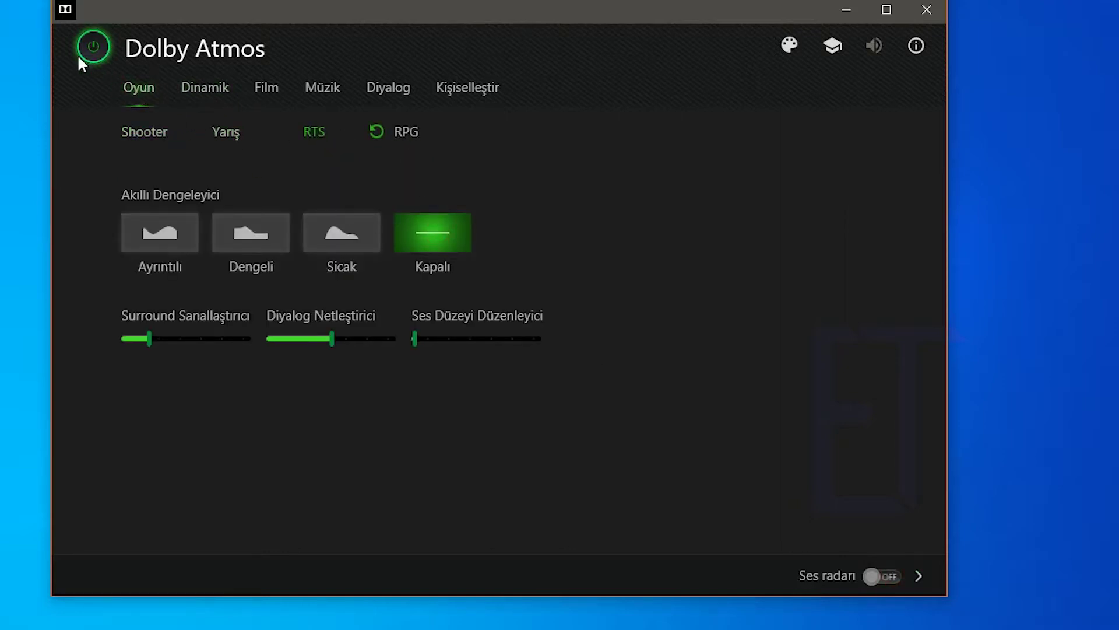
pyautogui.click(93, 49)
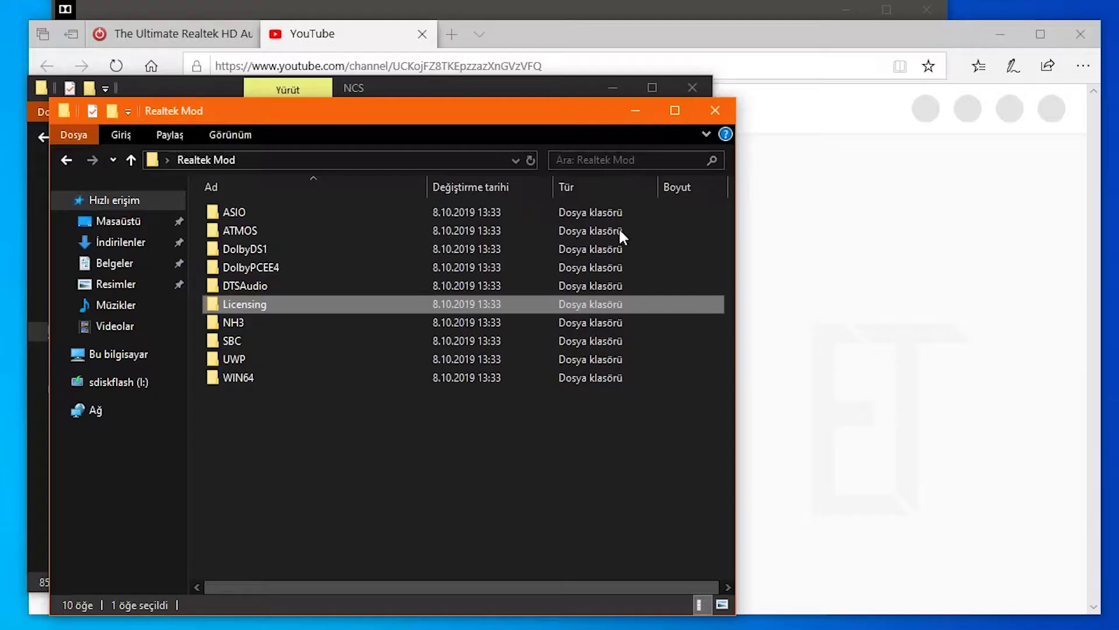
# Step: Examine the driver folders in Realtek Mod, including SBC and its DOLBY TUNING AND PROFILE CREATOR subfolder
pyautogui.moveTo(318, 455); pyautogui.dragTo(243, 144)
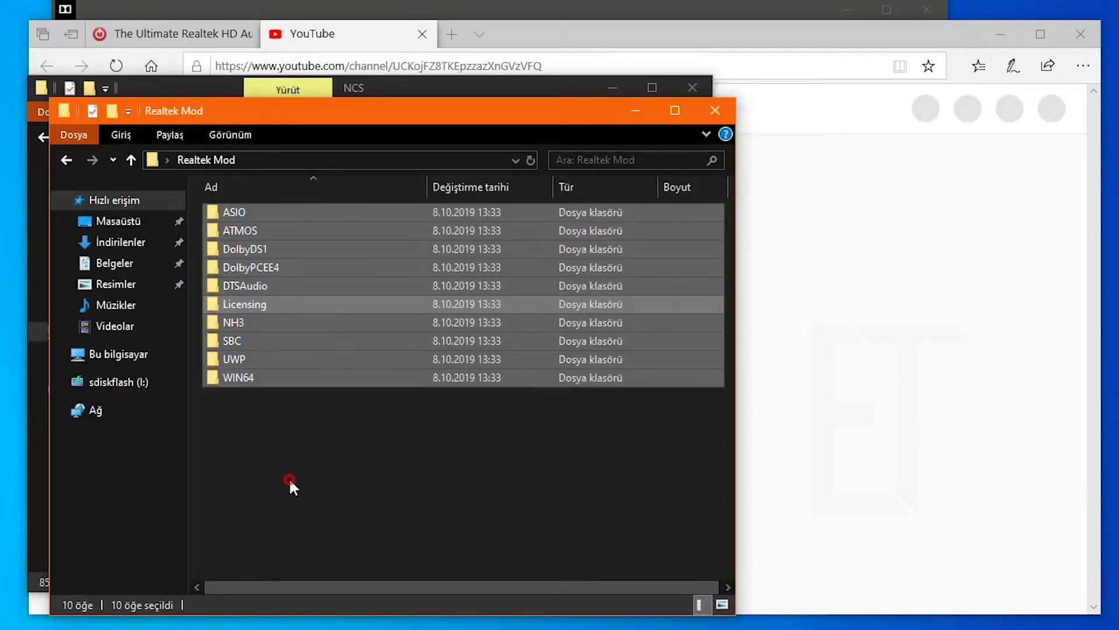
pyautogui.click(290, 483)
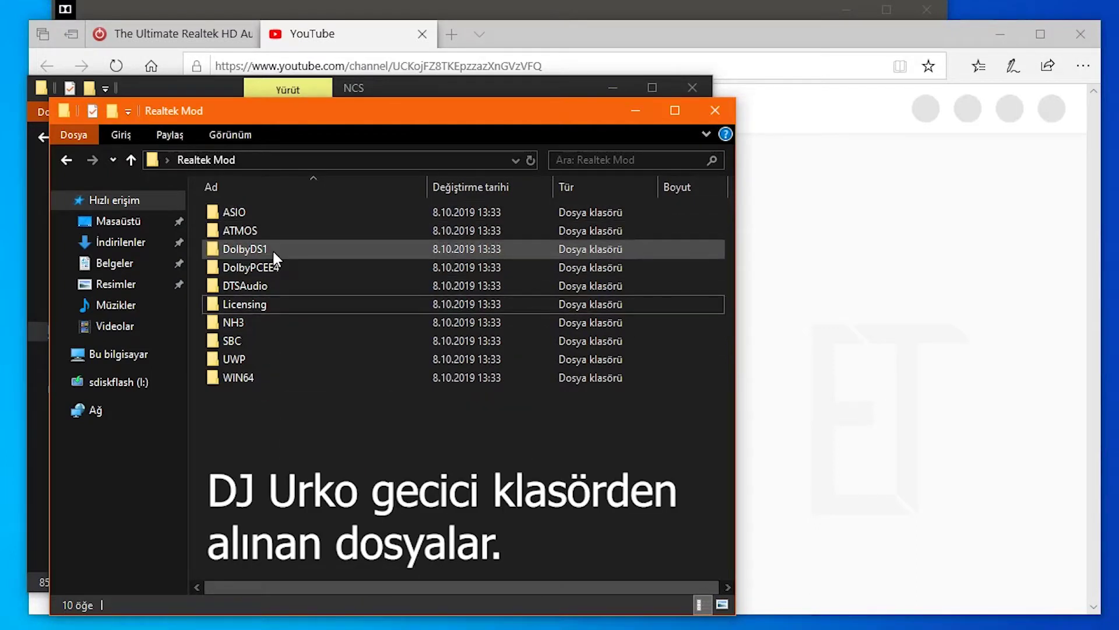
pyautogui.click(277, 267)
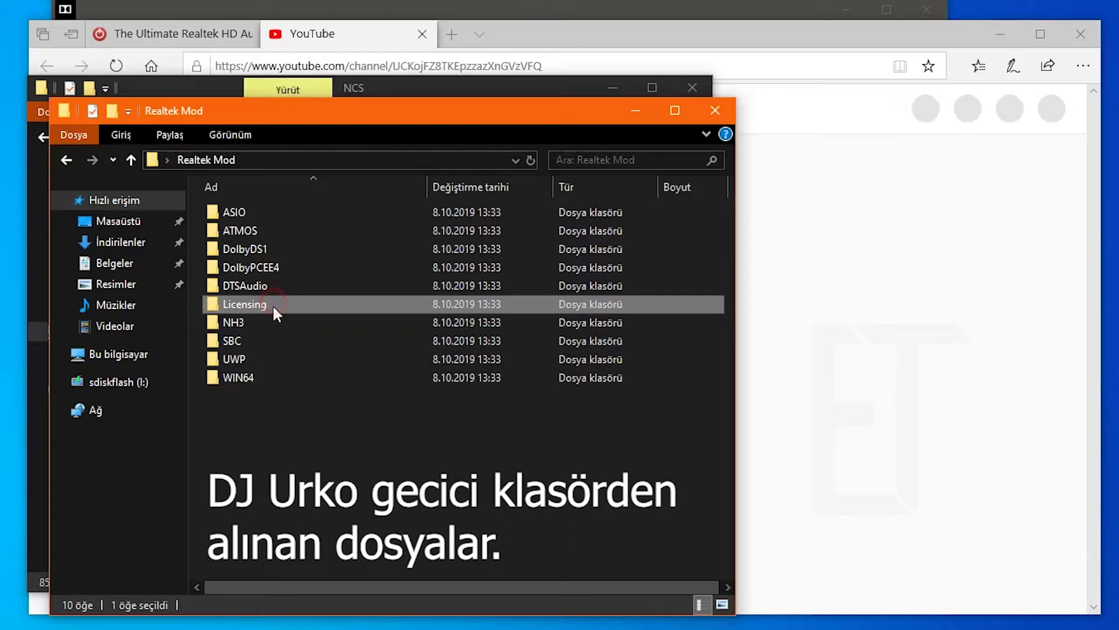
pyautogui.click(269, 284)
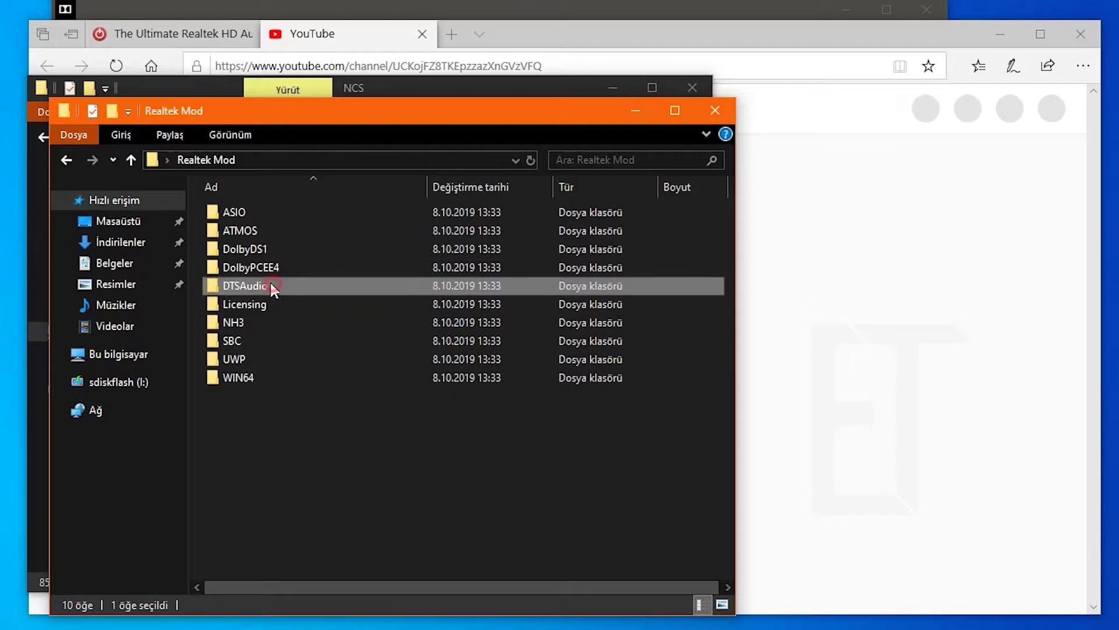
pyautogui.click(252, 324)
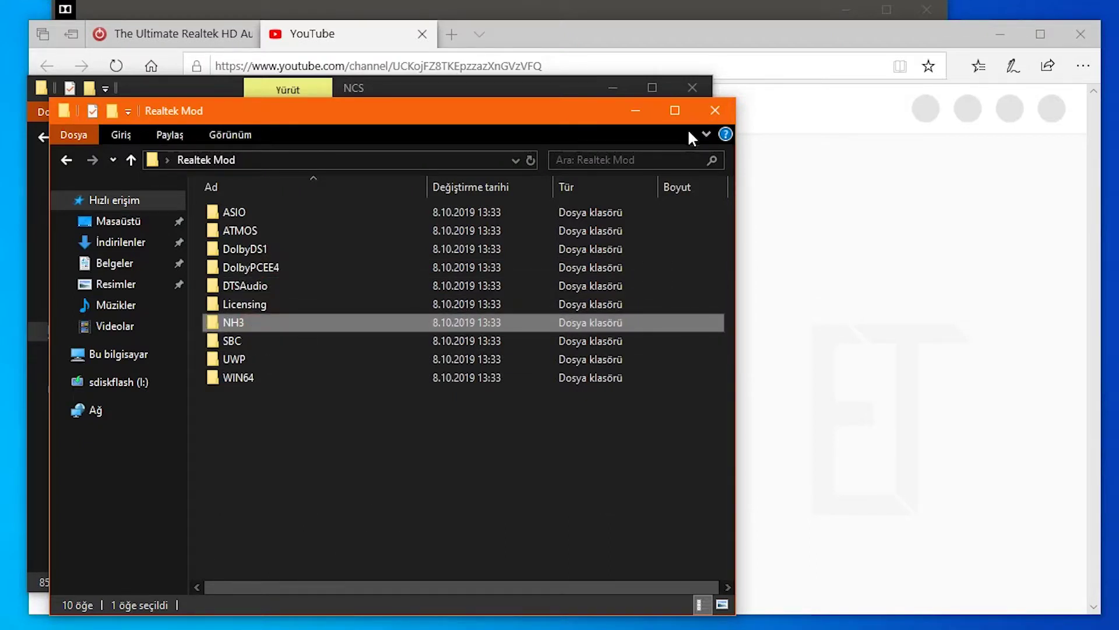
pyautogui.doubleClick(246, 342)
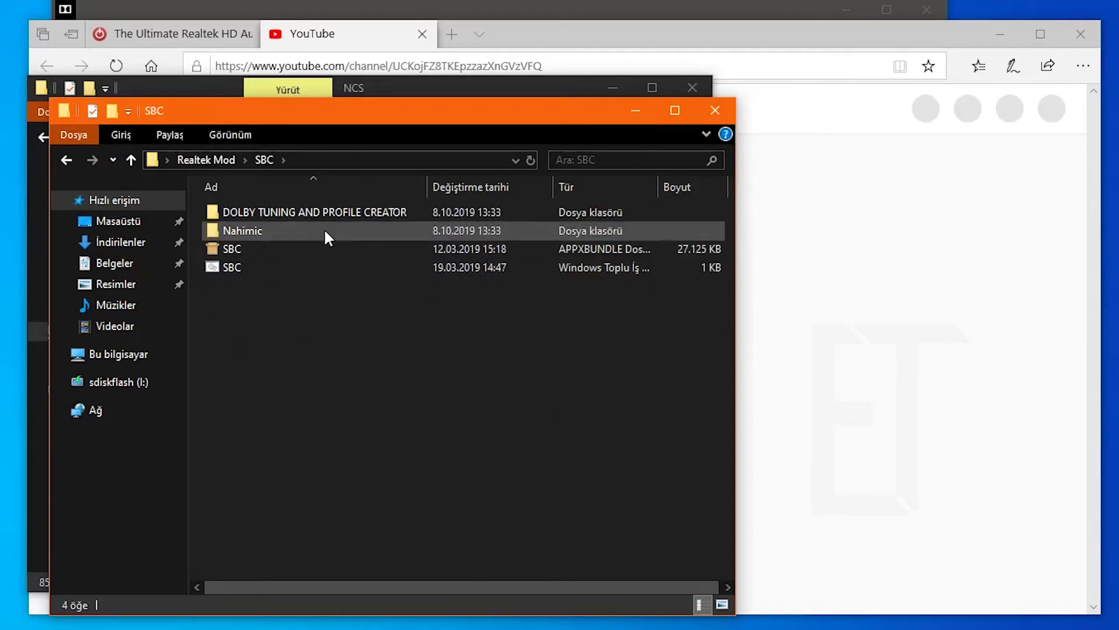
pyautogui.doubleClick(315, 212)
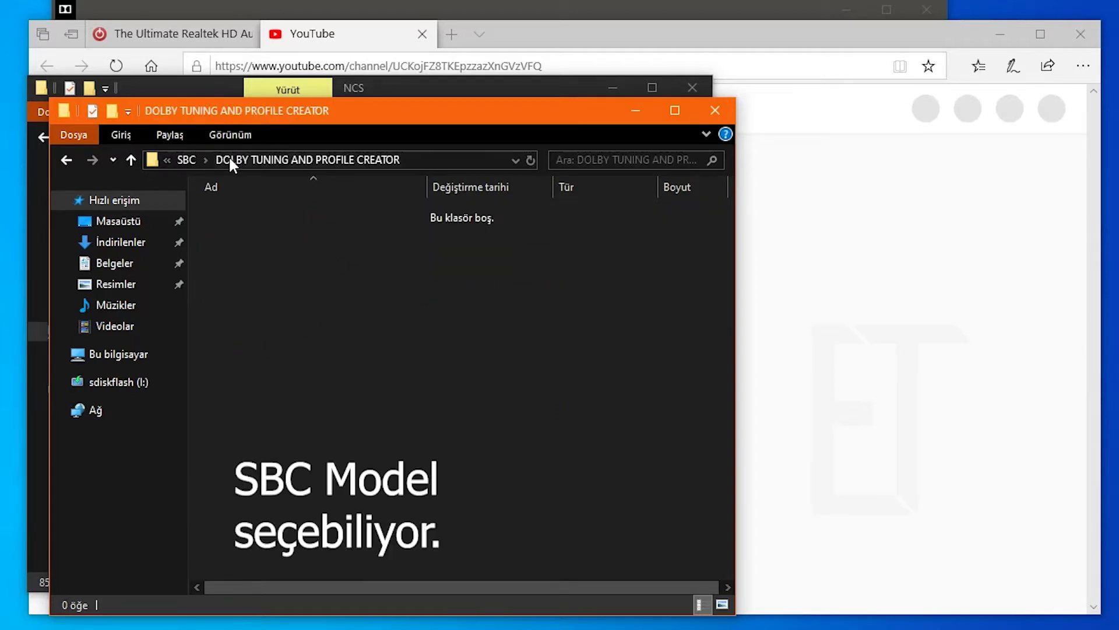
# Step: Bring the YouTube page forward, return to Dolby Atmos, and turn it on with the Dinamik profile
pyautogui.click(350, 66)
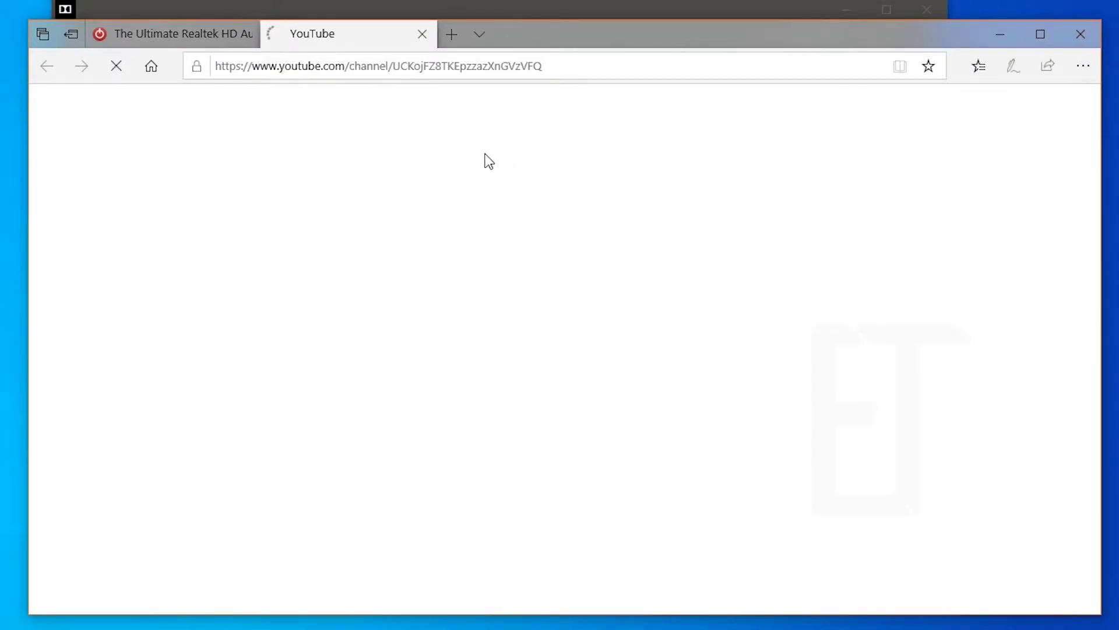
pyautogui.click(521, 10)
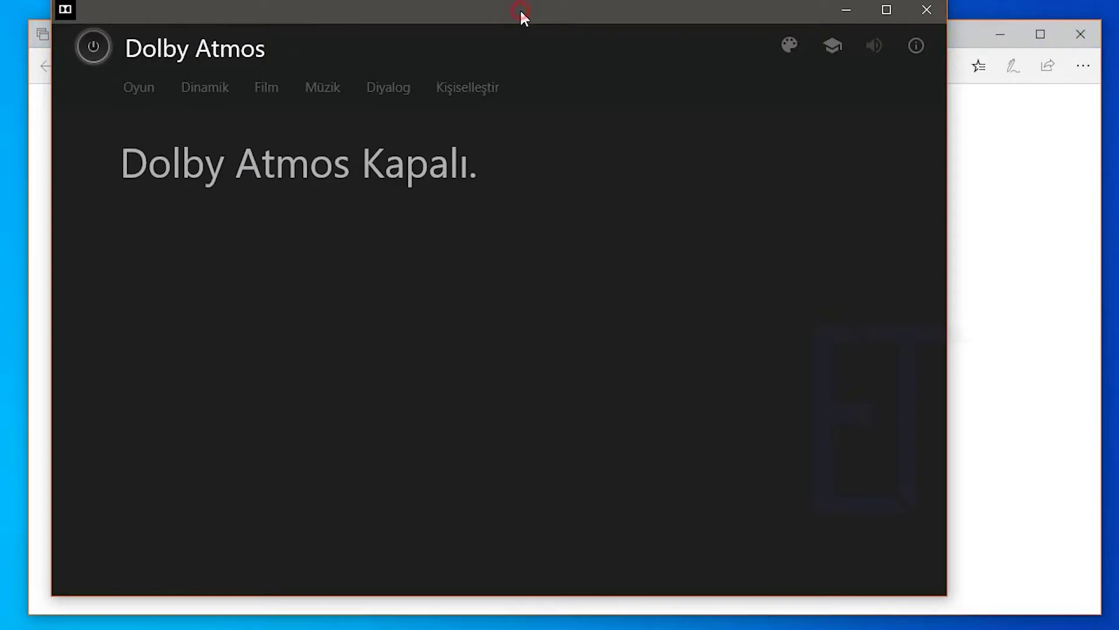
pyautogui.click(96, 49)
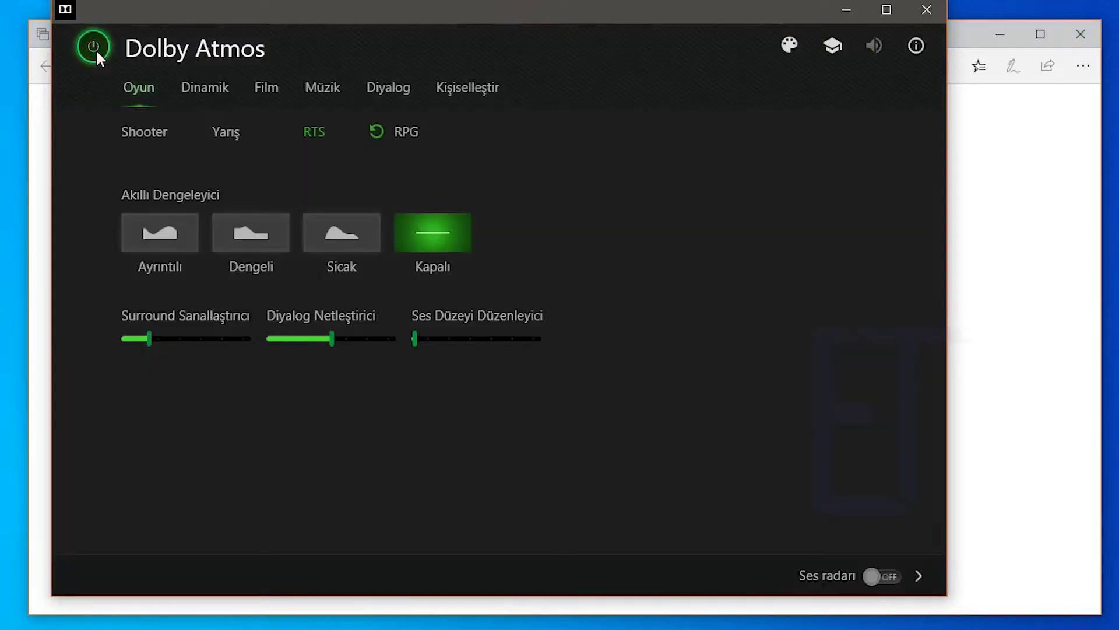
pyautogui.click(213, 88)
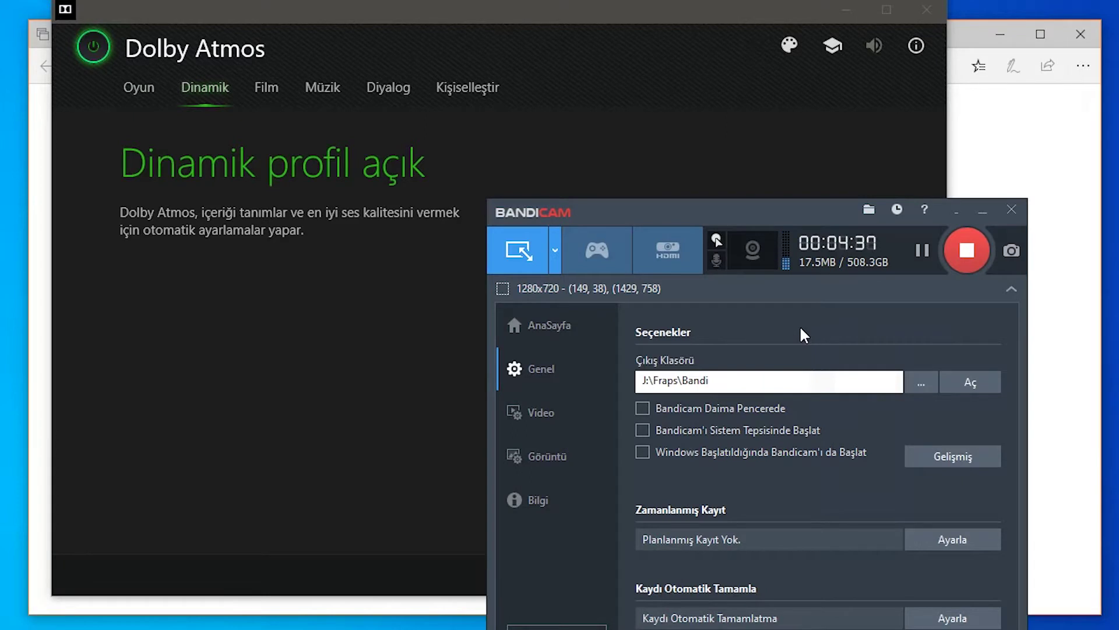
# Step: Try the Sicak and Dengeli equalizer presets in the Müzik profile, return to Kapalı, and switch Dolby Atmos off
pyautogui.click(330, 88)
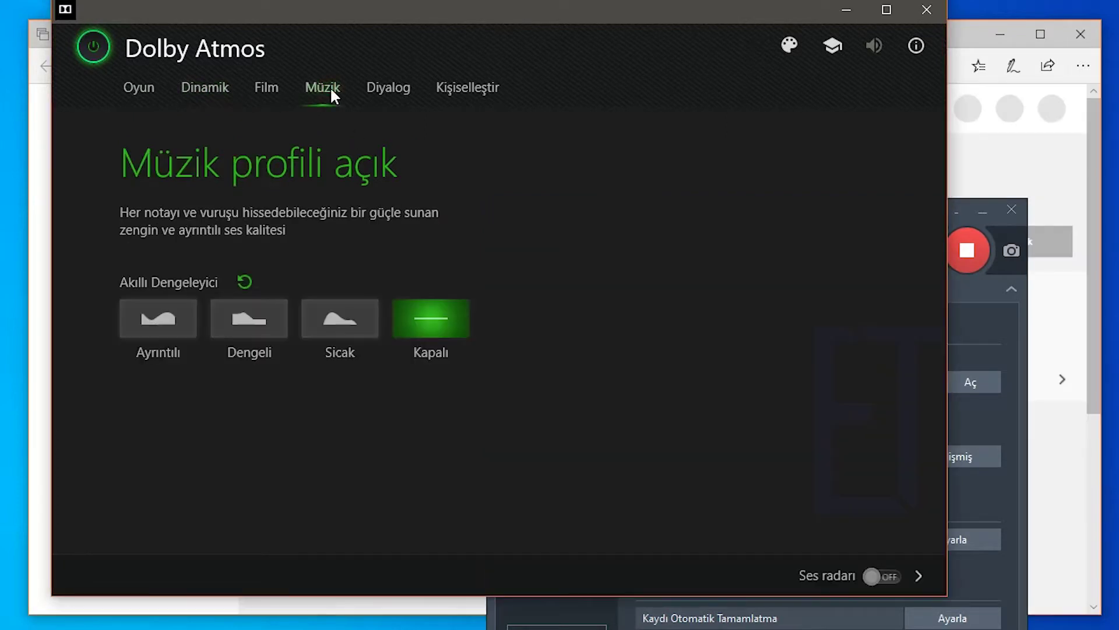
pyautogui.click(342, 321)
pyautogui.click(260, 321)
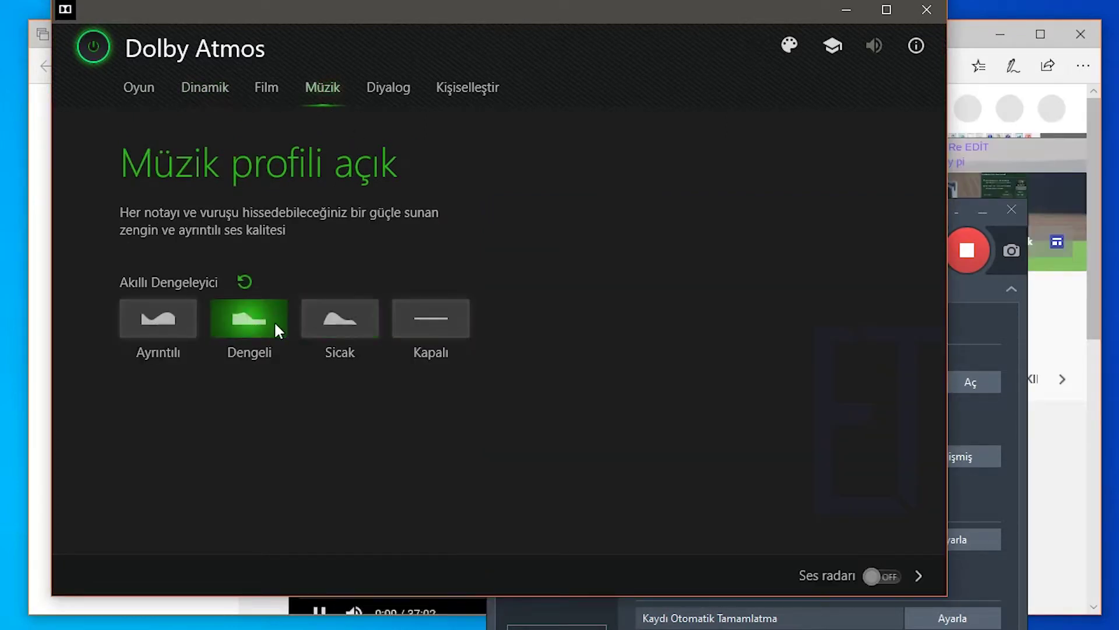
pyautogui.click(376, 318)
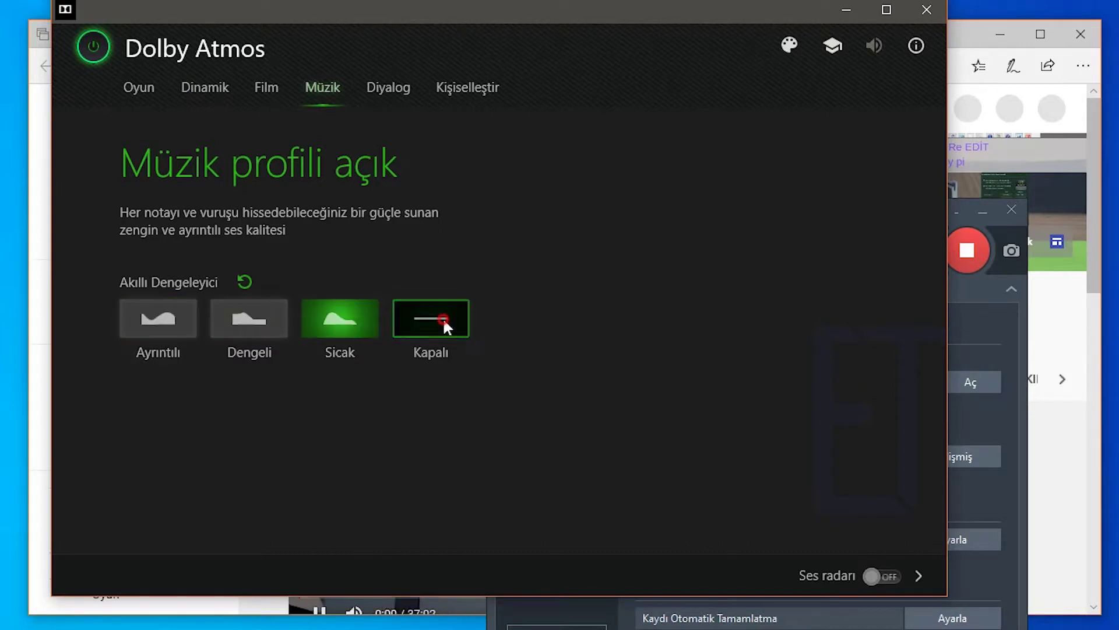
pyautogui.click(442, 318)
pyautogui.click(94, 46)
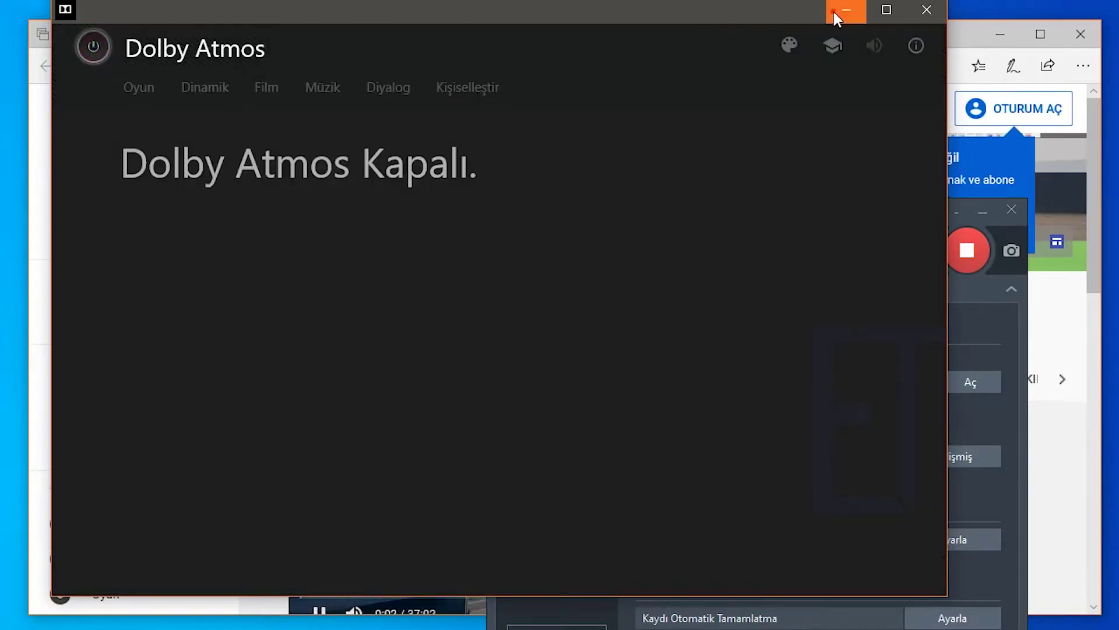
# Step: Minimise Dolby Atmos and Bandicam, and open the graphics card fan replacement video from the YouTube channel's uploads
pyautogui.click(834, 11)
pyautogui.click(982, 211)
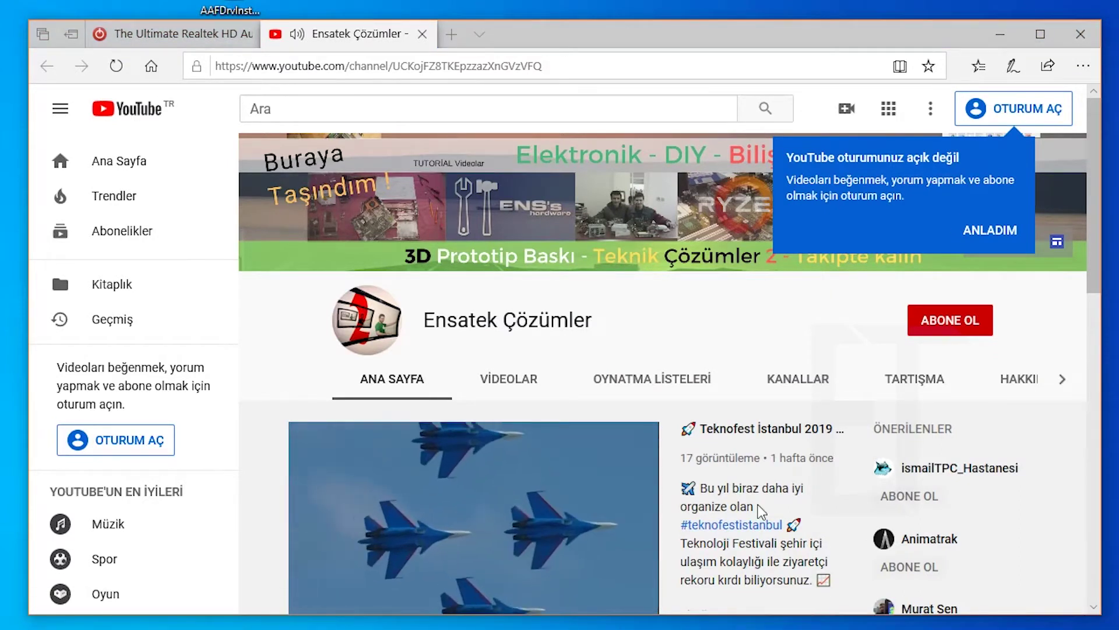
pyautogui.scroll(-8, 761, 512)
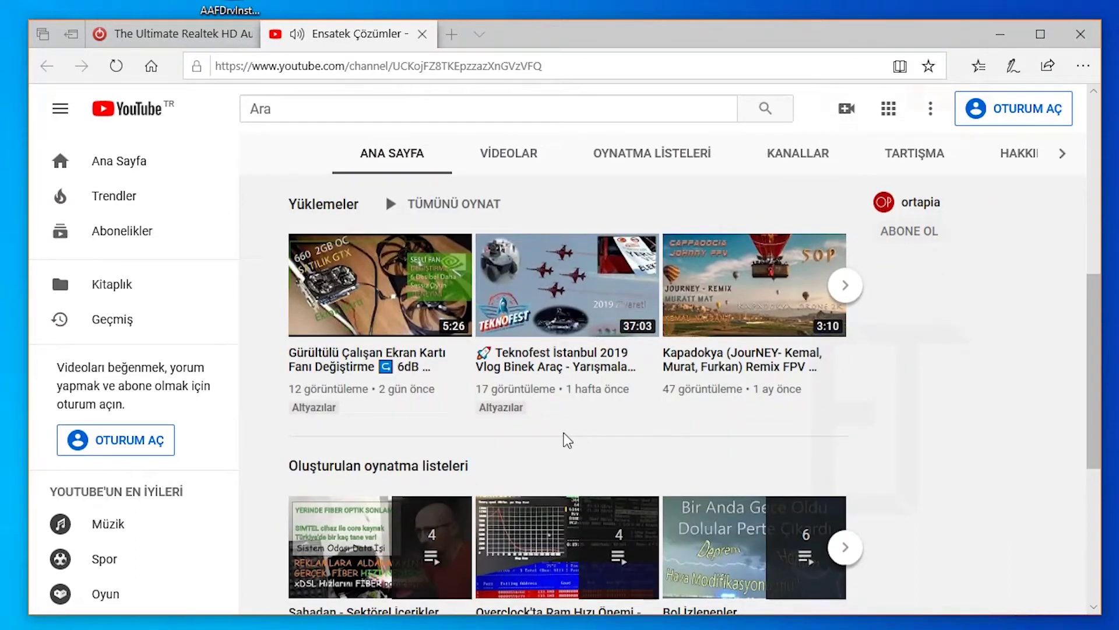
pyautogui.scroll(-1, 567, 440)
pyautogui.scroll(3, 553, 431)
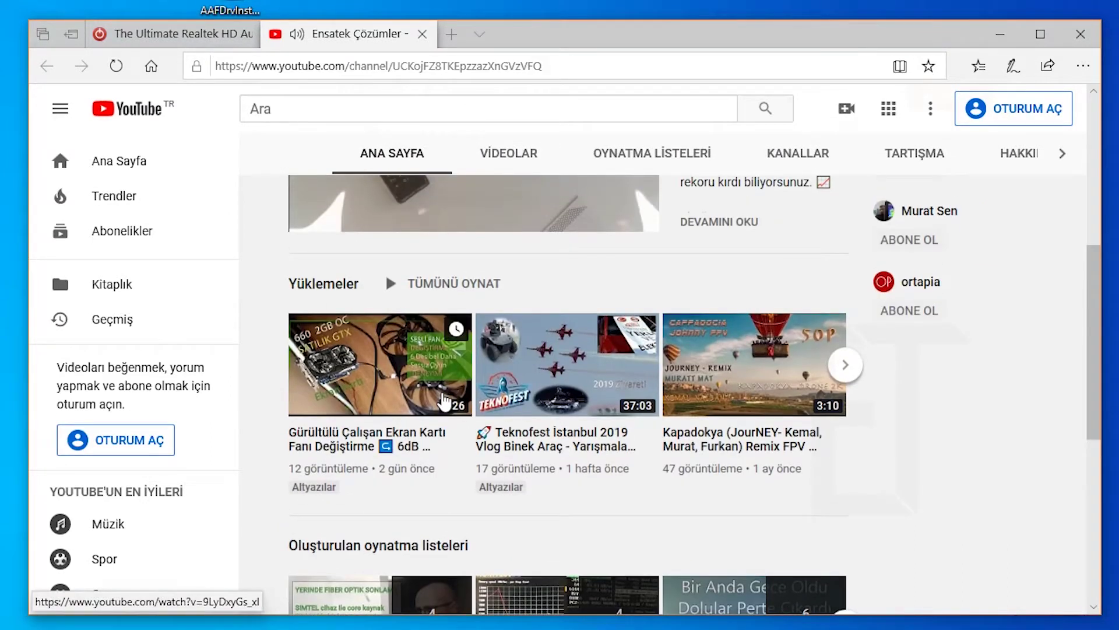
pyautogui.scroll(4, 942, 303)
pyautogui.middleClick(939, 307)
pyautogui.scroll(-5, 729, 316)
pyautogui.scroll(-4, 729, 317)
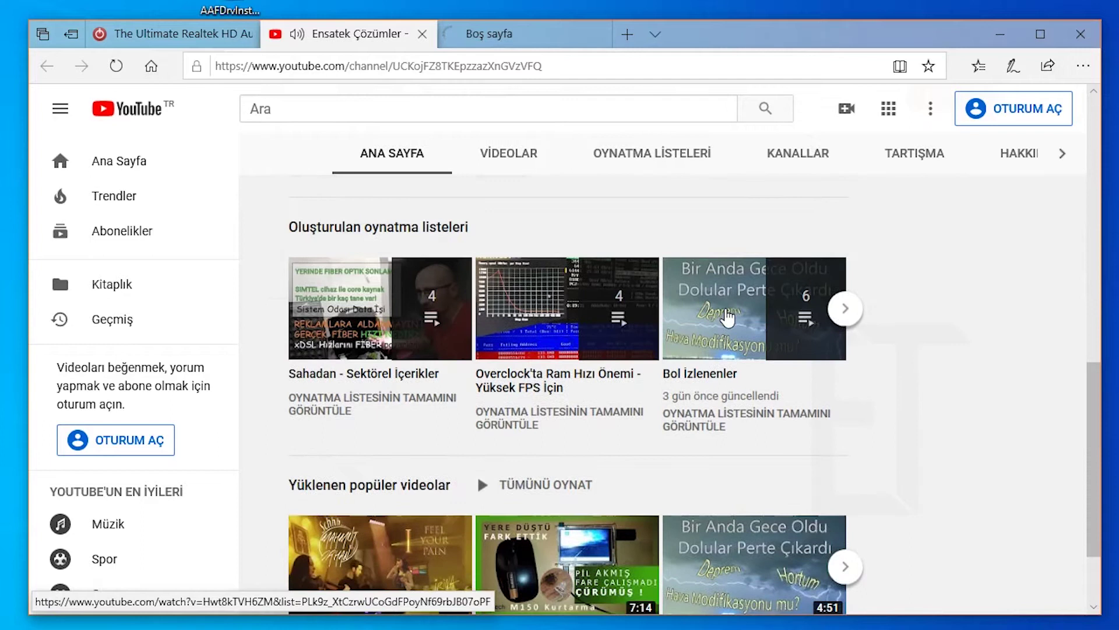
pyautogui.scroll(4, 446, 376)
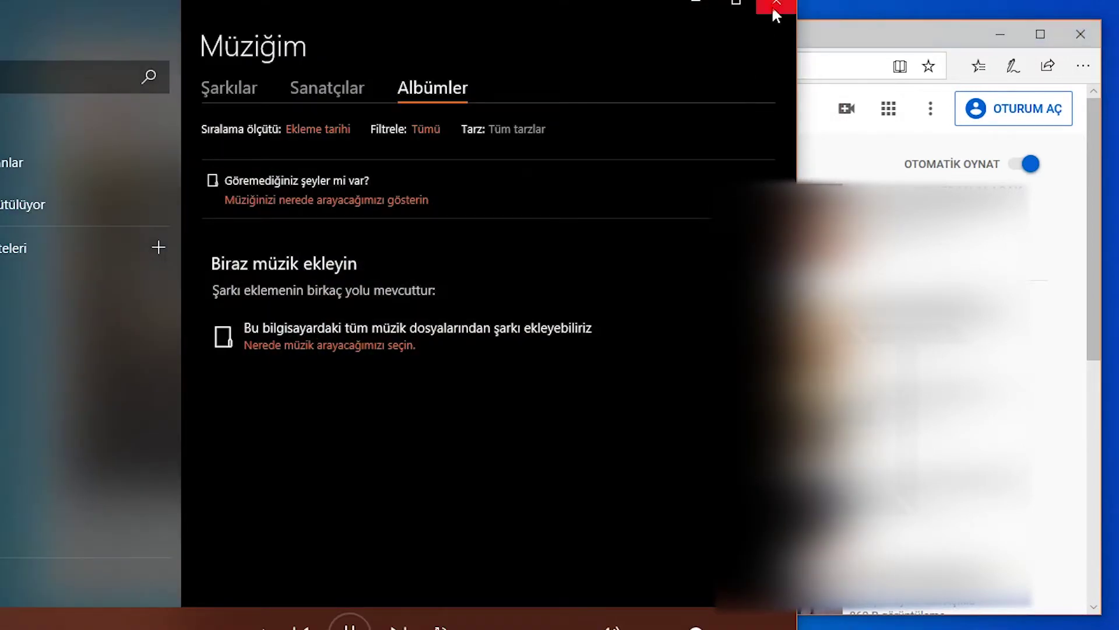
# Step: Close the music player, skip the YouTube video to about 2:19 and enlarge it to the wide theatre view
pyautogui.click(775, 7)
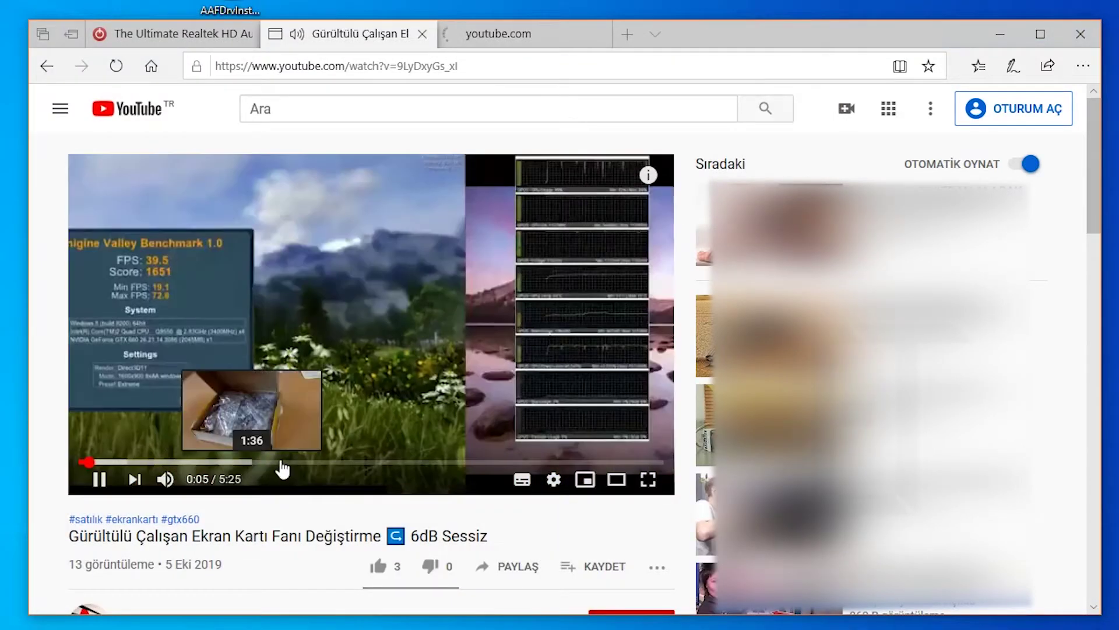
pyautogui.click(330, 462)
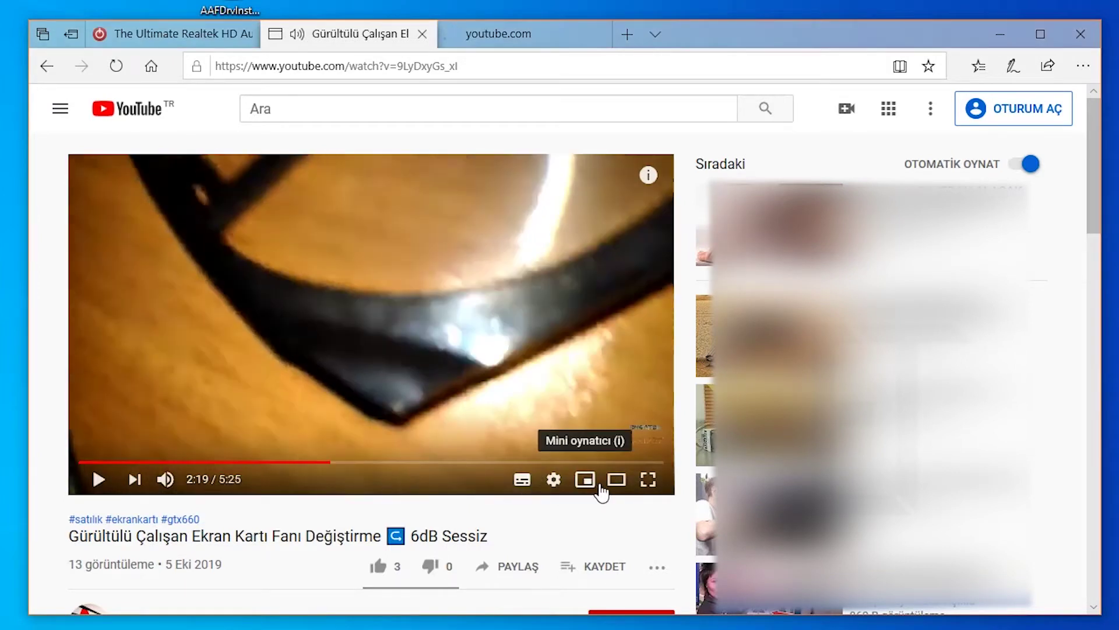
pyautogui.click(616, 481)
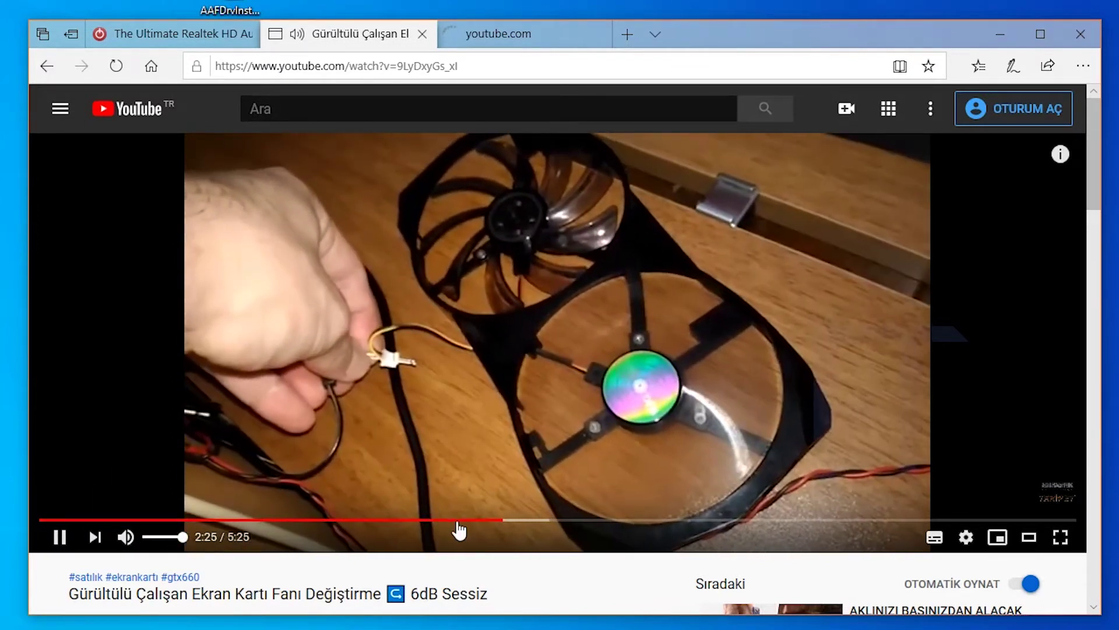
pyautogui.click(456, 531)
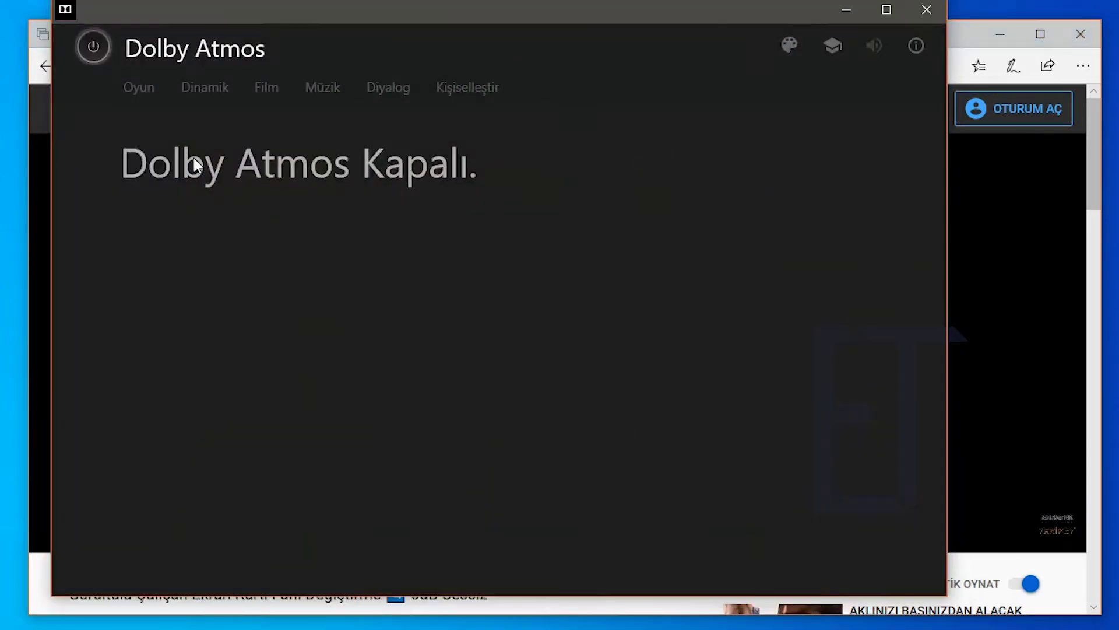
# Step: Turn Dolby Atmos on and select the Dinamik profile for the video's sound
pyautogui.click(98, 50)
pyautogui.click(210, 85)
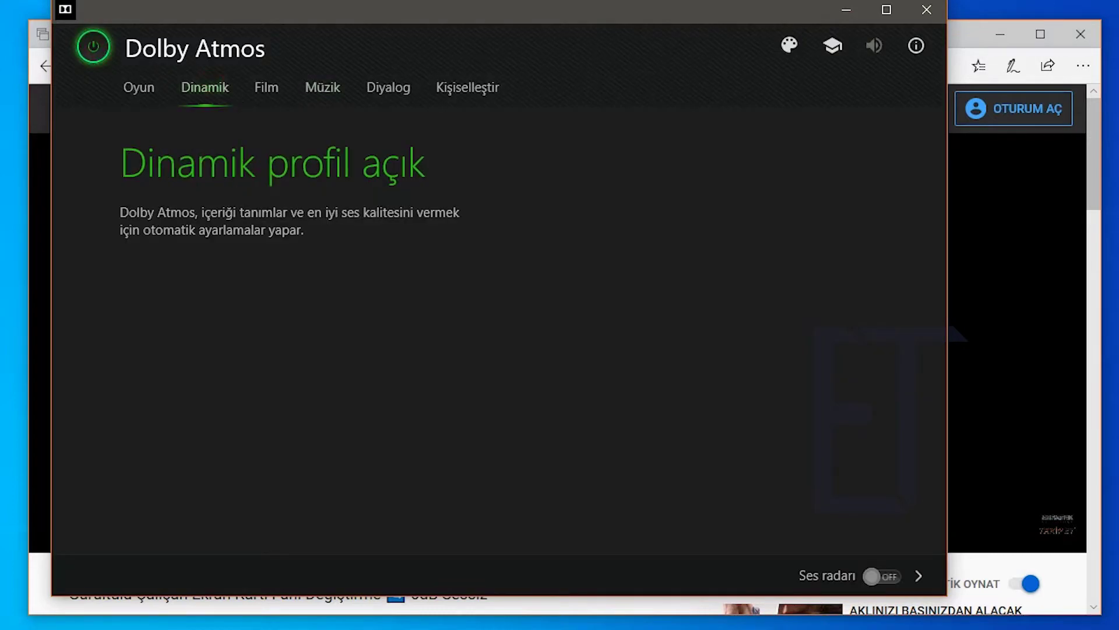